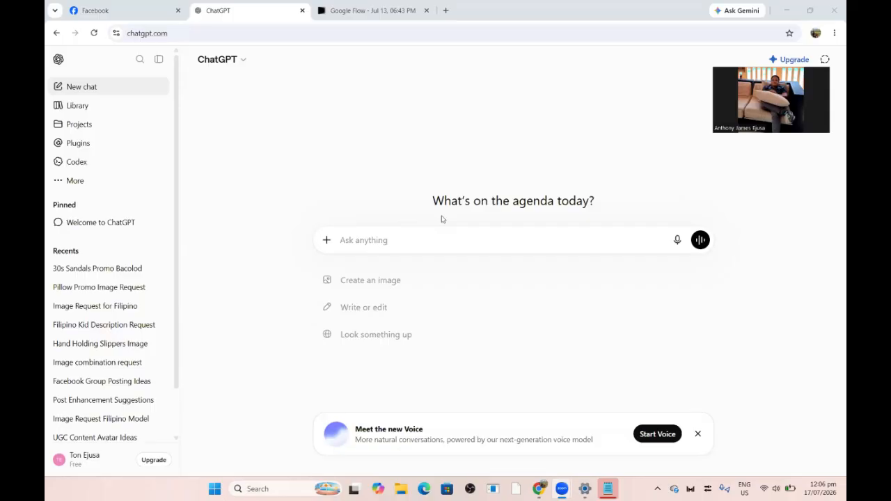
Step: Copy the Notepad prompt asking for the top 5 searchable, viral Facebook topics for AI and send it in a new ChatGPT chat
left_click(610, 490)
scroll(707, 109, "up", 1)
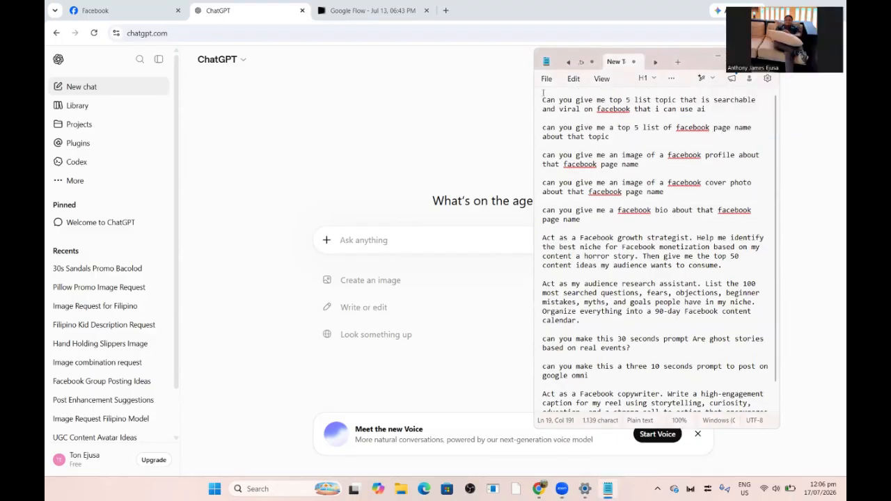
left_click_drag(543, 96, 721, 115)
right_click(678, 110)
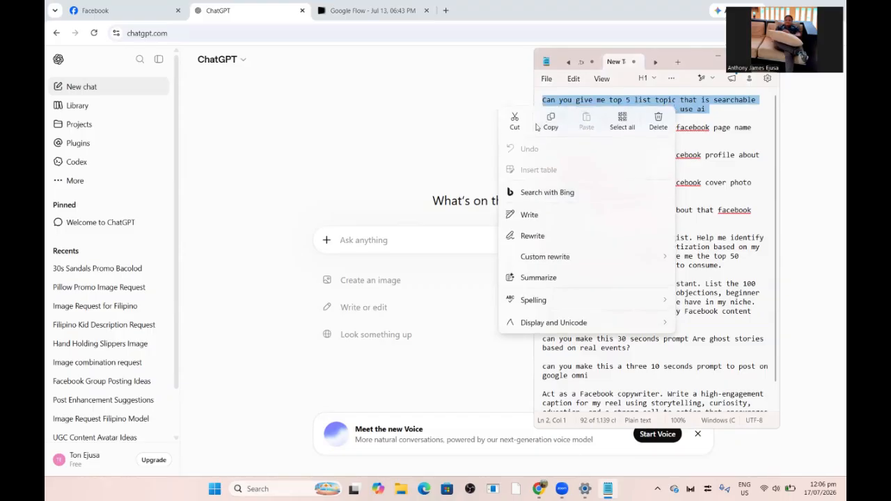
left_click(550, 122)
left_click(400, 236)
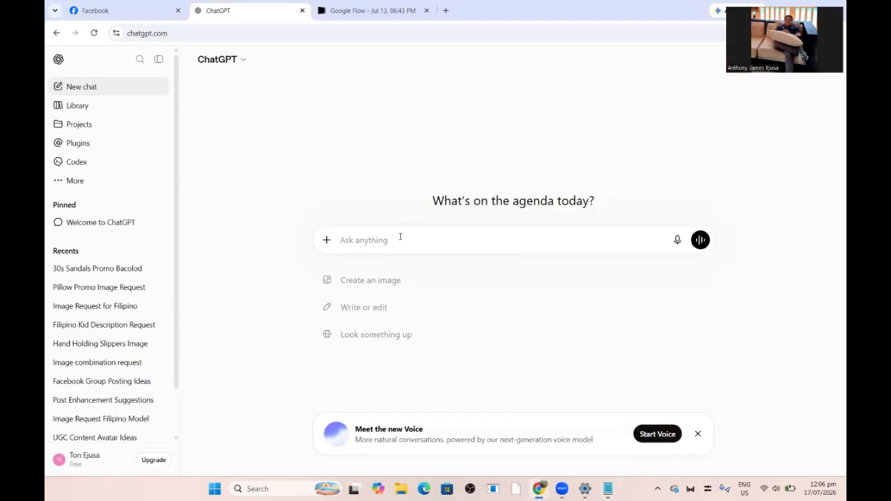
key("ctrl+v")
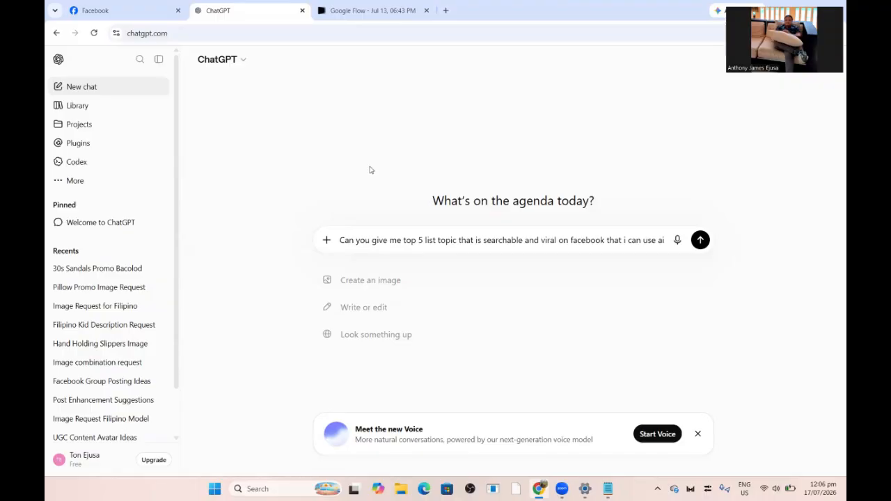
left_click(700, 240)
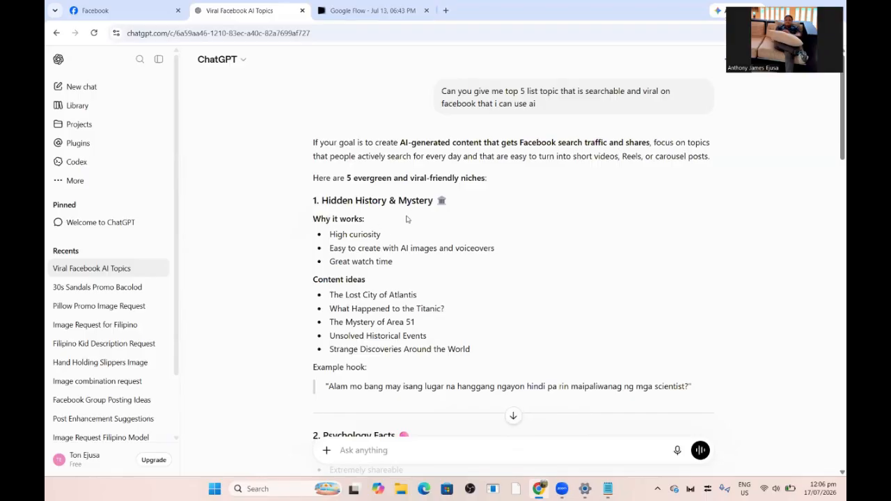
Step: Read through the suggested niches, their content ideas and example hooks, and the best choices for AI content
scroll(407, 219, "down", 4)
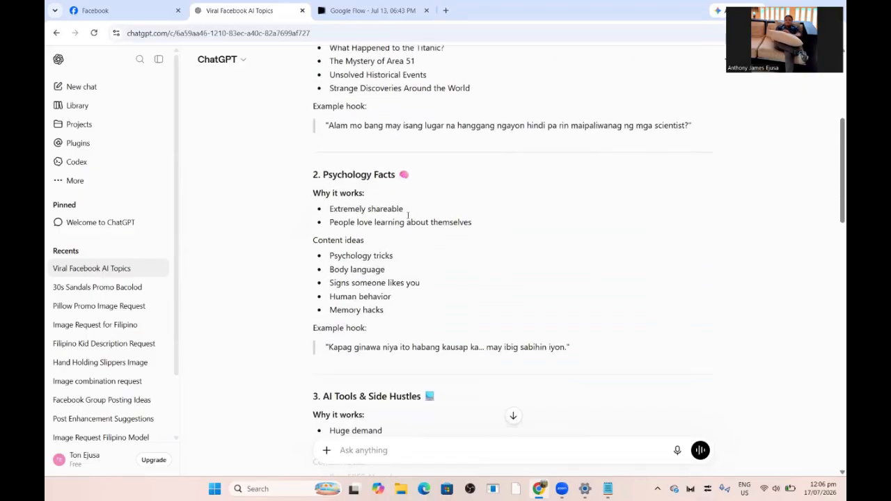
scroll(407, 215, "down", 3)
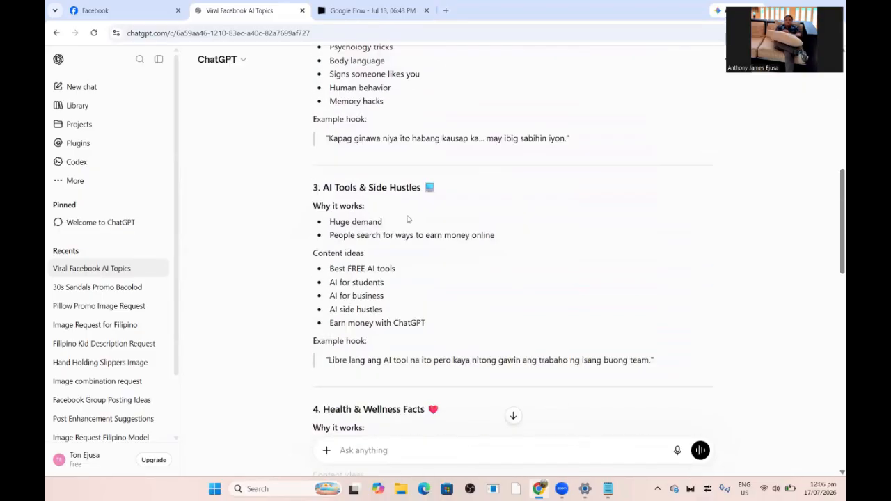
scroll(407, 219, "down", 4)
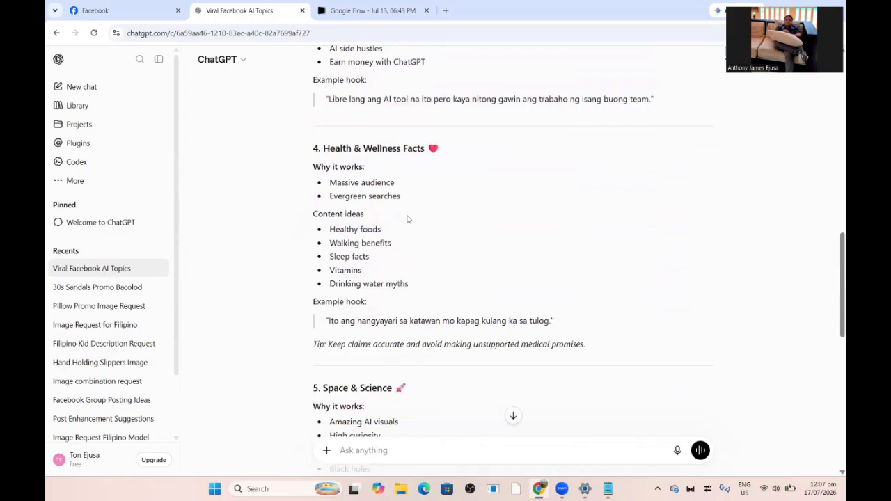
scroll(408, 219, "down", 3)
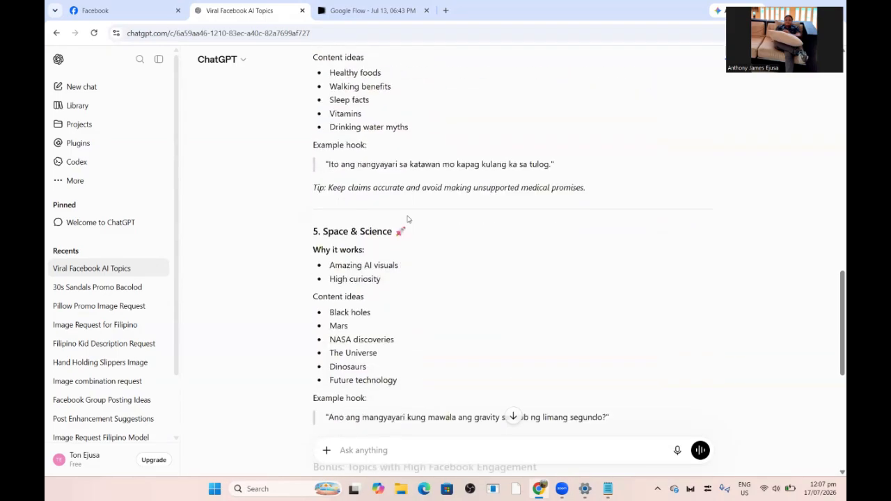
scroll(408, 219, "down", 2)
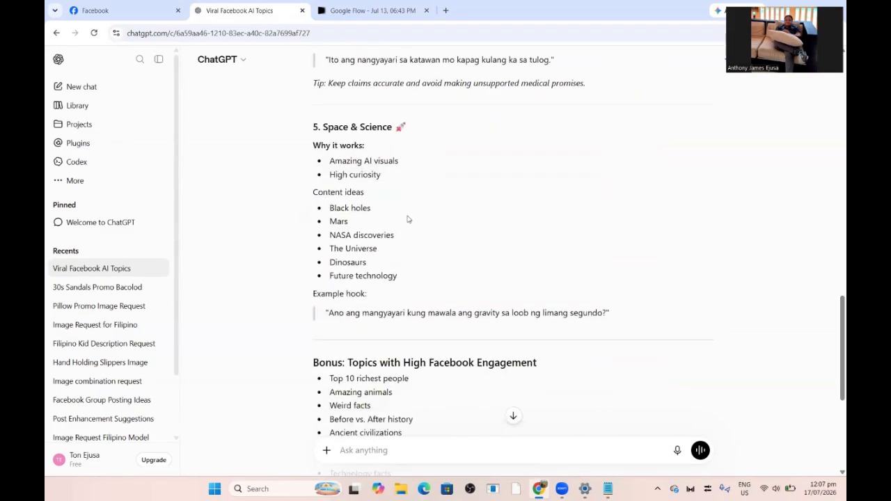
scroll(408, 219, "down", 5)
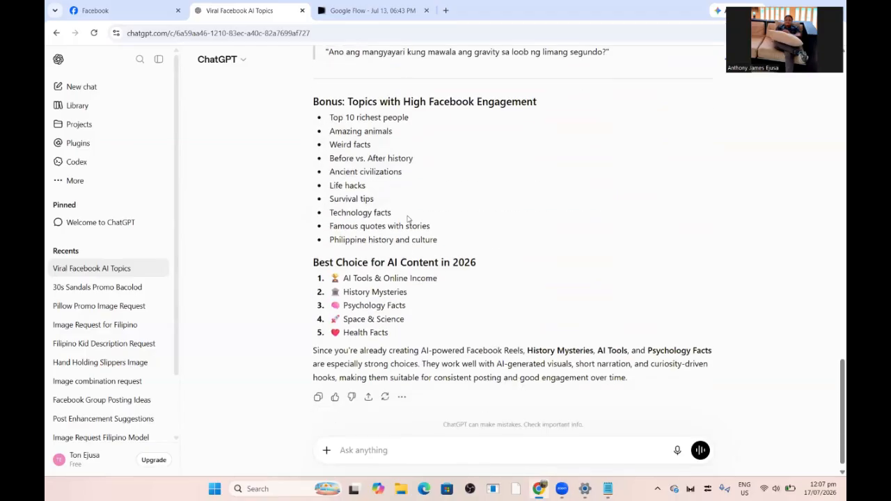
scroll(408, 219, "up", 15)
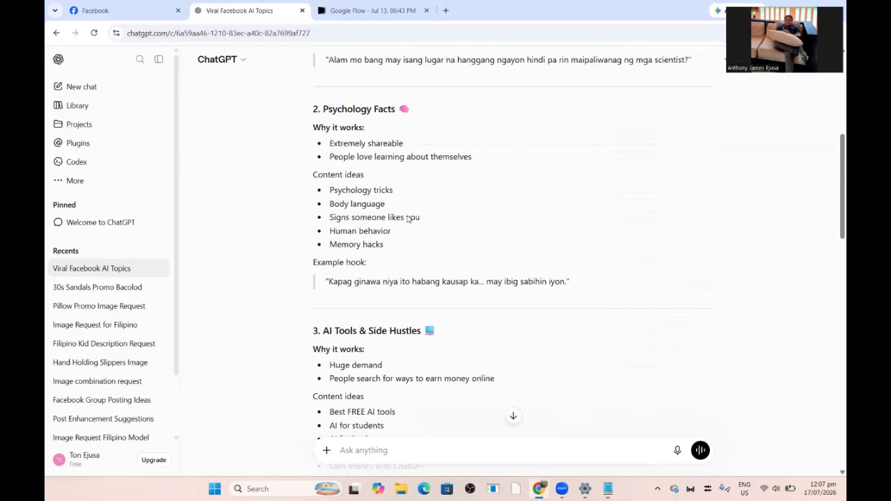
scroll(407, 219, "up", 6)
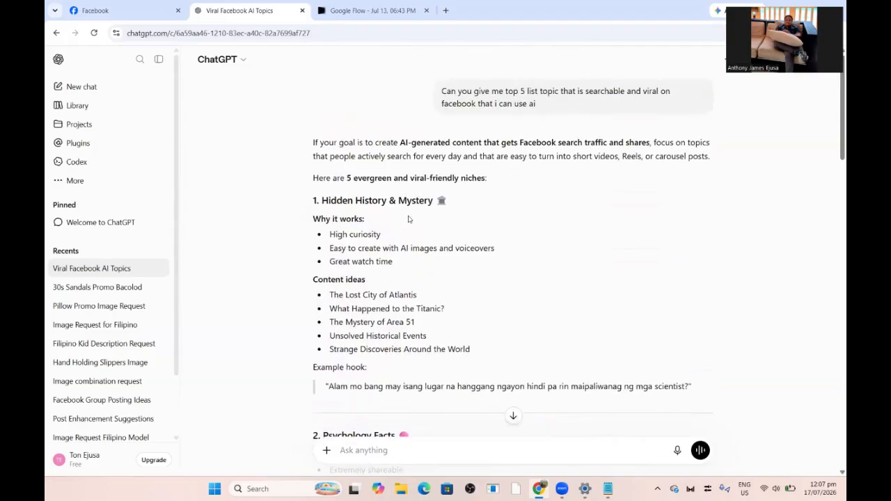
Step: Copy the Notepad prompt for a top 5 list of Facebook page names into the ChatGPT message, changing "that topic" to "this topic"
left_click(608, 488)
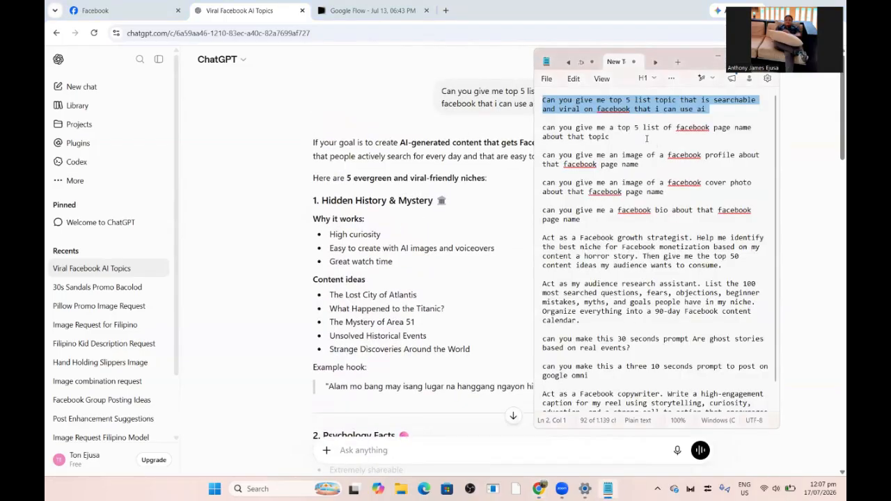
left_click(546, 127)
left_click_drag(545, 127, 618, 140)
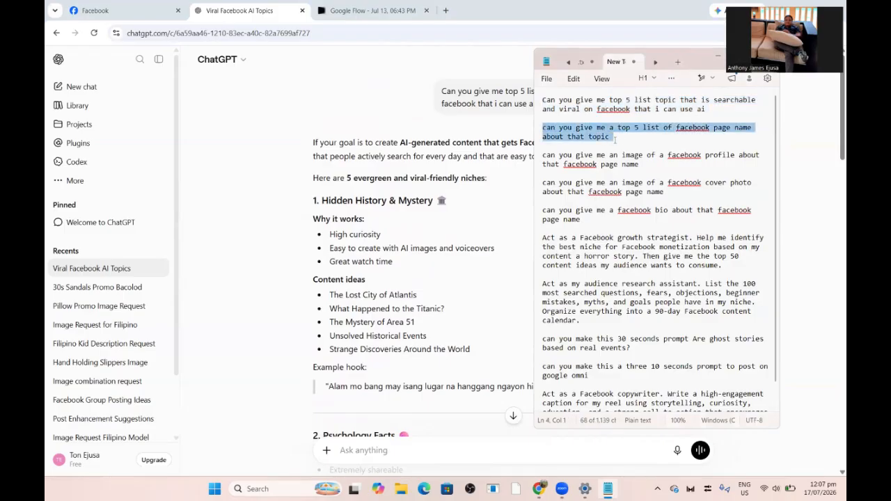
right_click(617, 142)
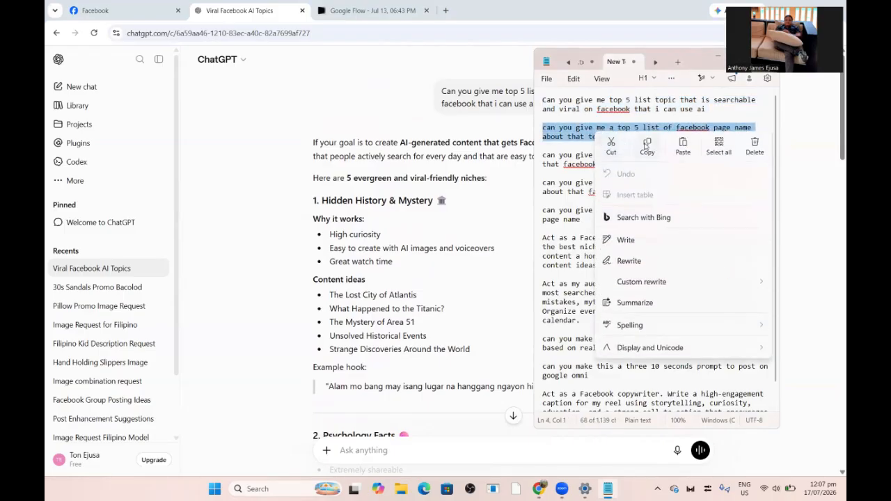
left_click(647, 145)
left_click(479, 421)
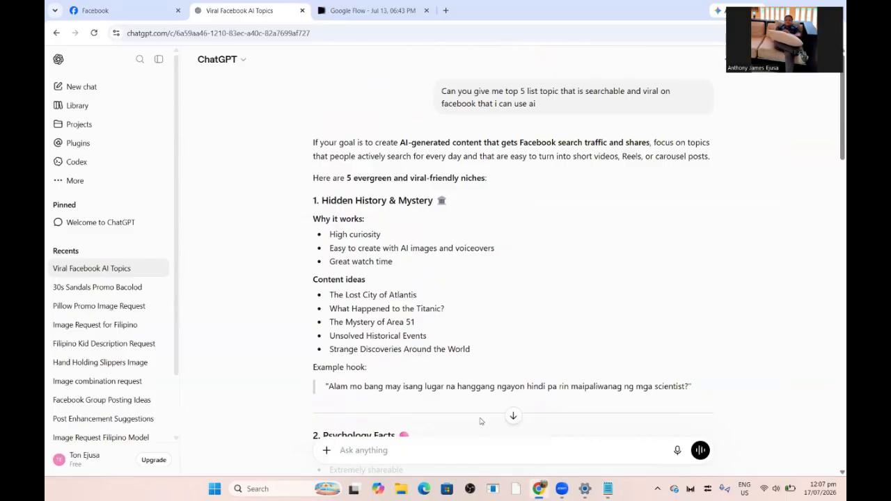
key("ctrl+v")
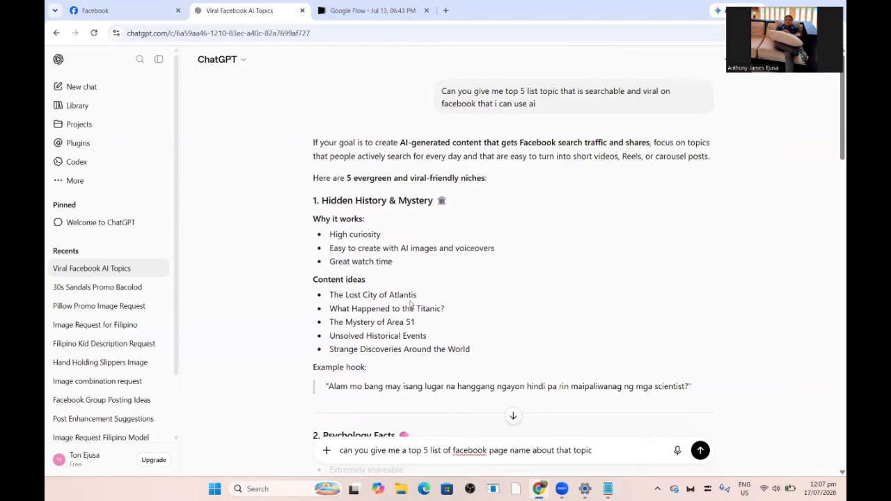
key("BackSpace")
key("BackSpace")
type("is")
Step: Append the full "4. Health & Wellness Facts" section from the reply to the page name prompt and send it
scroll(384, 276, "down", 2)
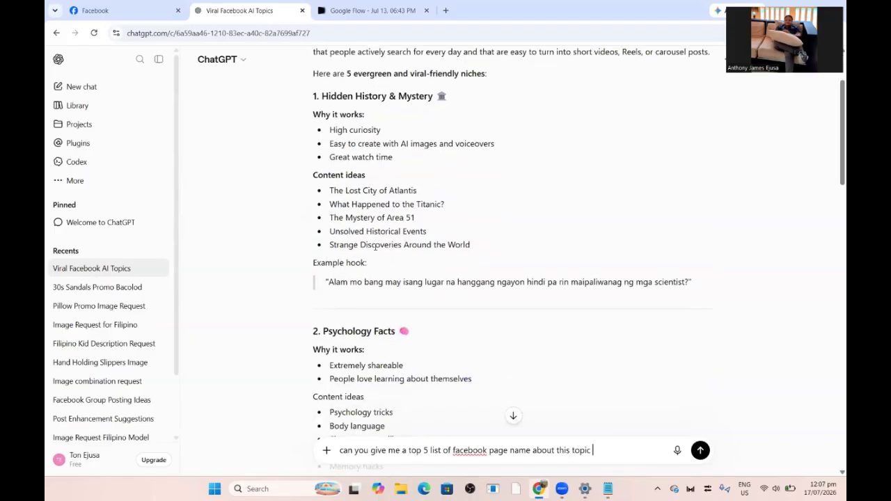
scroll(383, 259, "down", 3)
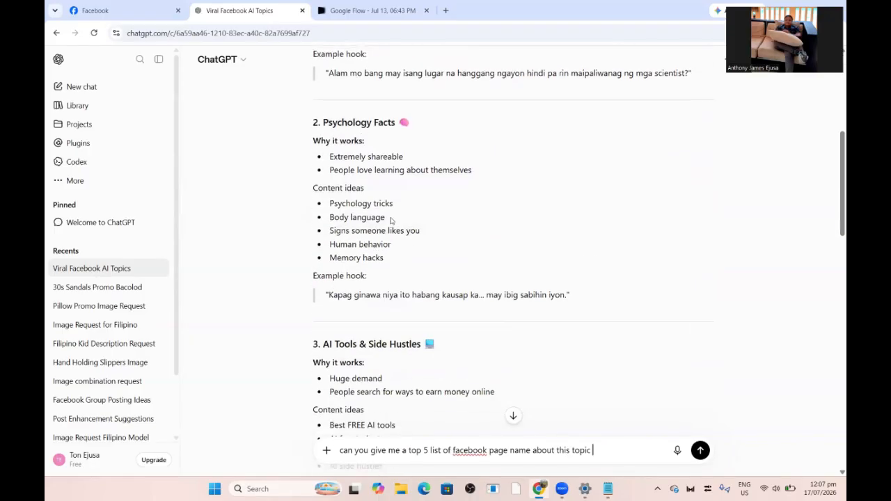
scroll(392, 214, "down", 2)
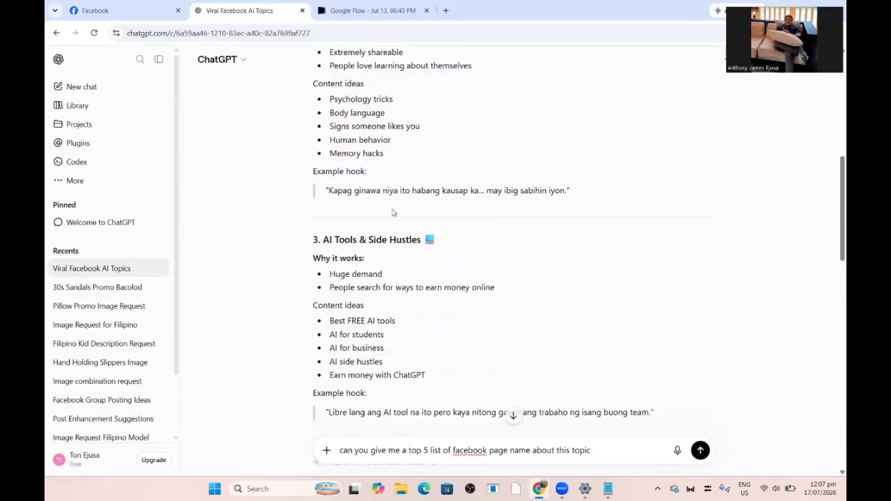
scroll(392, 212, "down", 3)
scroll(394, 209, "down", 3)
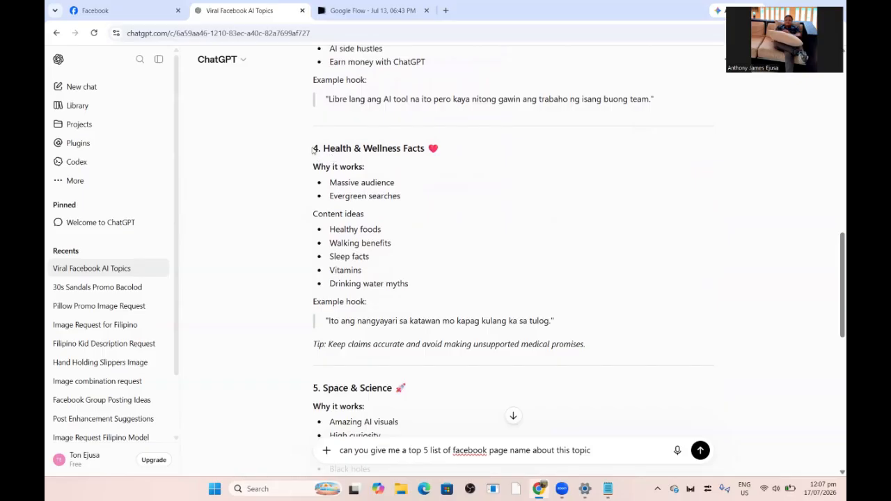
mouse_move(311, 150)
left_mouse_down()
mouse_move(400, 197)
mouse_move(597, 355)
mouse_move(584, 352)
left_mouse_up()
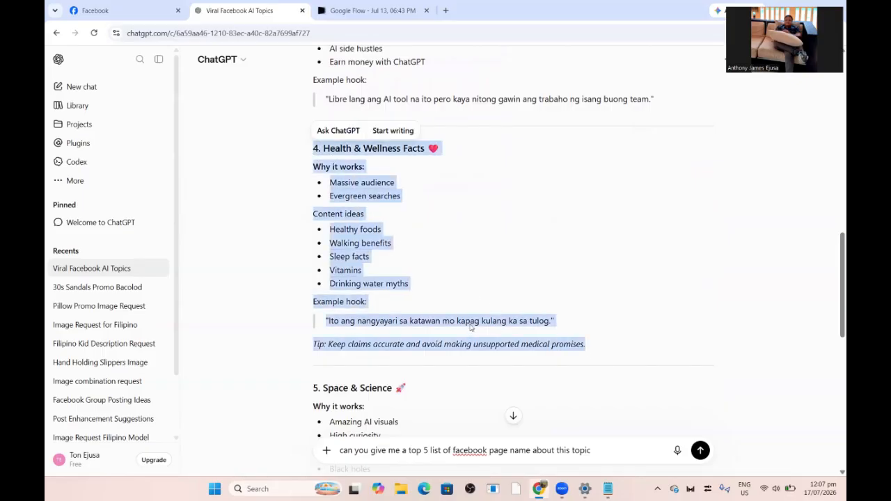
right_click(471, 329)
left_click(520, 341)
left_click(520, 343)
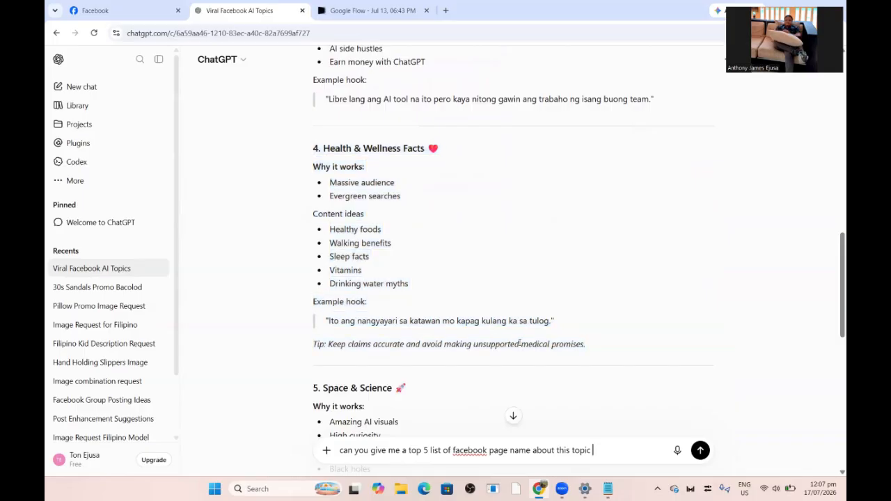
key("ctrl+v")
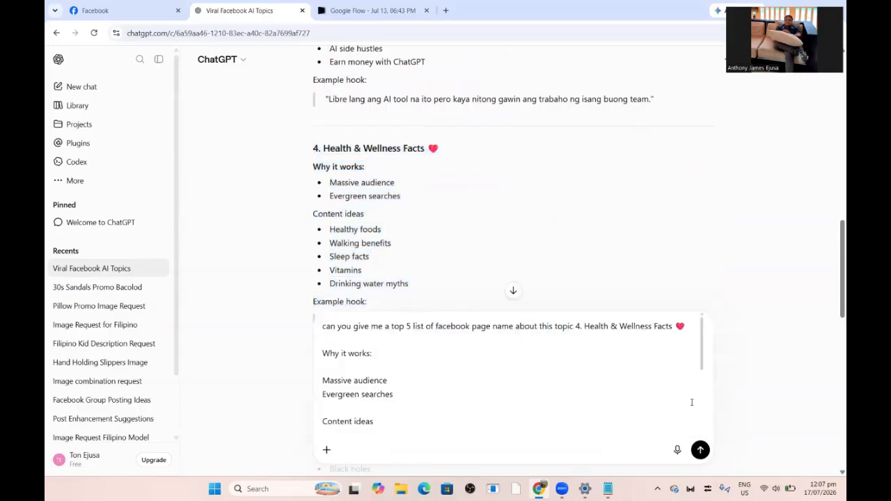
left_click(700, 450)
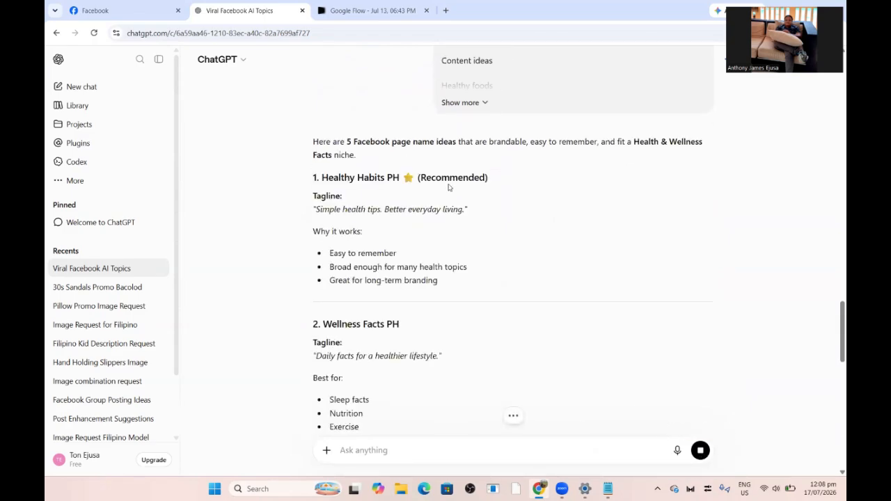
Step: Review the suggested Facebook page names with their taglines and recommended uses
scroll(405, 167, "down", 1)
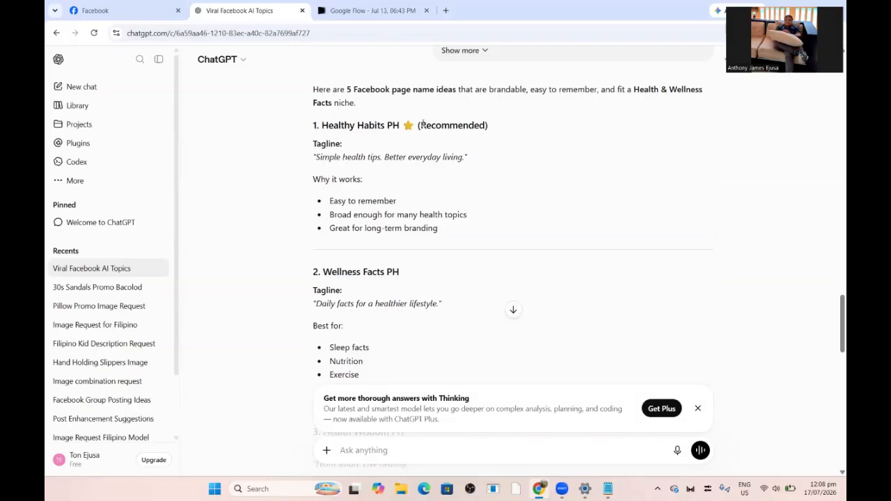
scroll(422, 128, "down", 3)
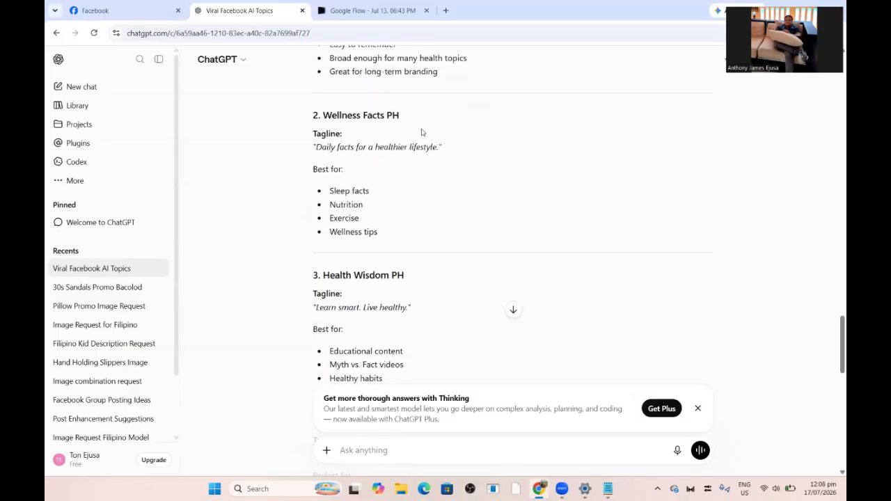
scroll(421, 131, "up", 2)
scroll(421, 132, "down", 1)
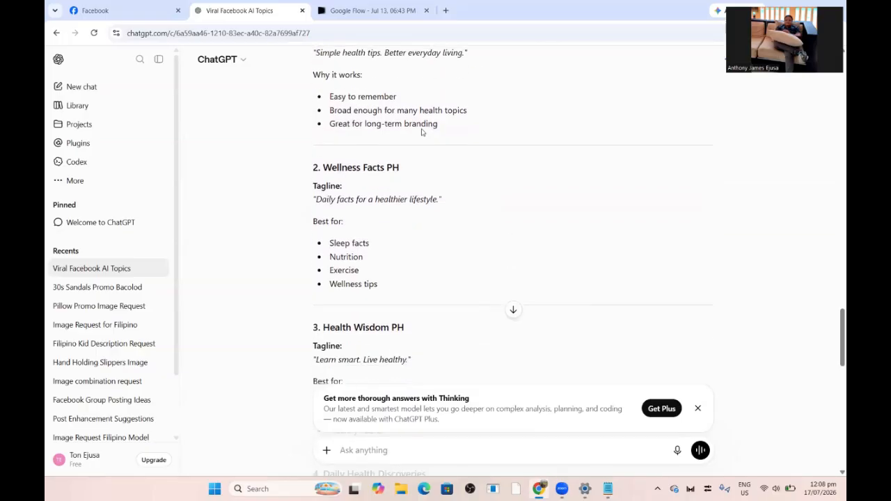
scroll(421, 131, "down", 3)
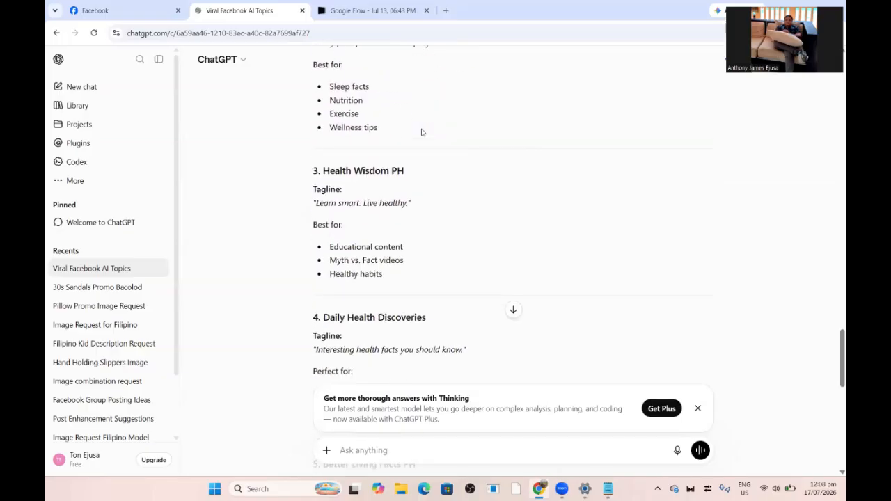
scroll(421, 131, "down", 3)
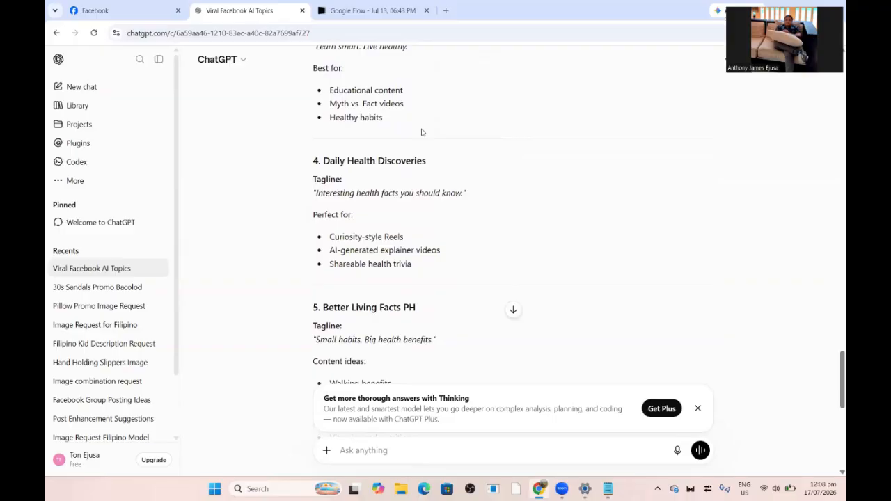
scroll(420, 132, "down", 3)
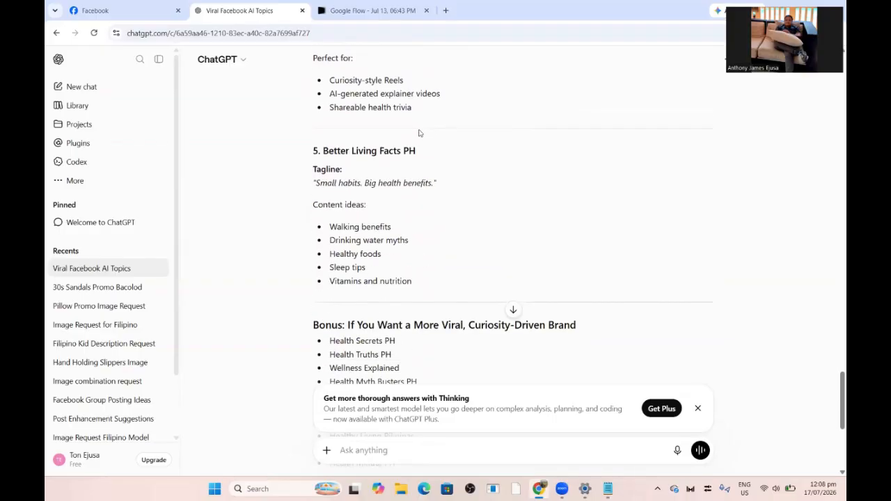
Step: Copy the Notepad prompt for an image of a Facebook profile about that page name into the ChatGPT message
scroll(420, 133, "up", 2)
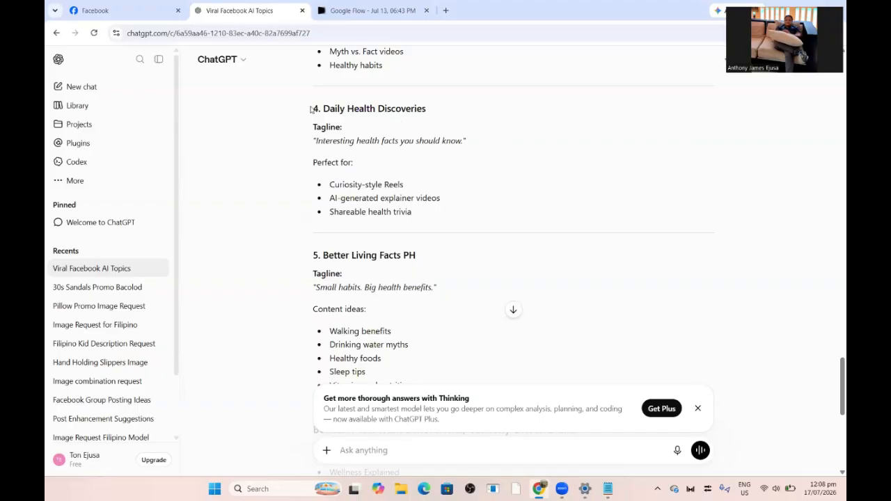
mouse_move(312, 108)
left_mouse_down()
mouse_move(418, 202)
mouse_move(441, 219)
mouse_move(453, 214)
left_mouse_up()
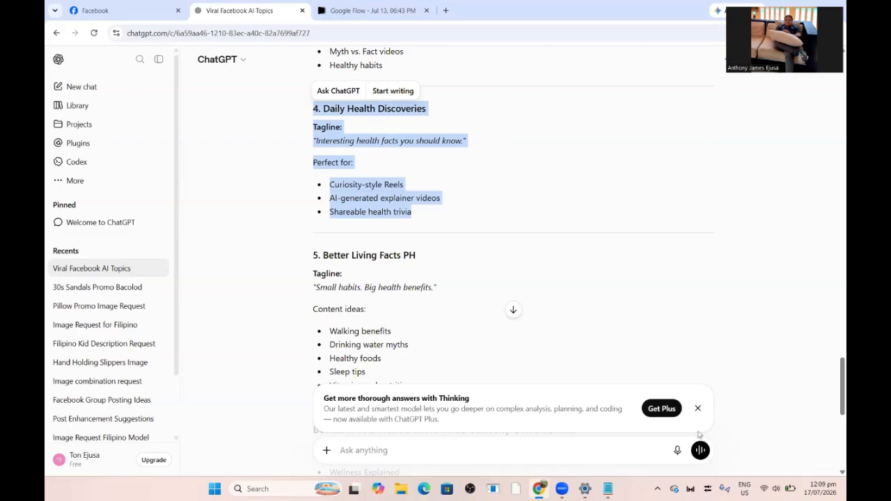
left_click(609, 488)
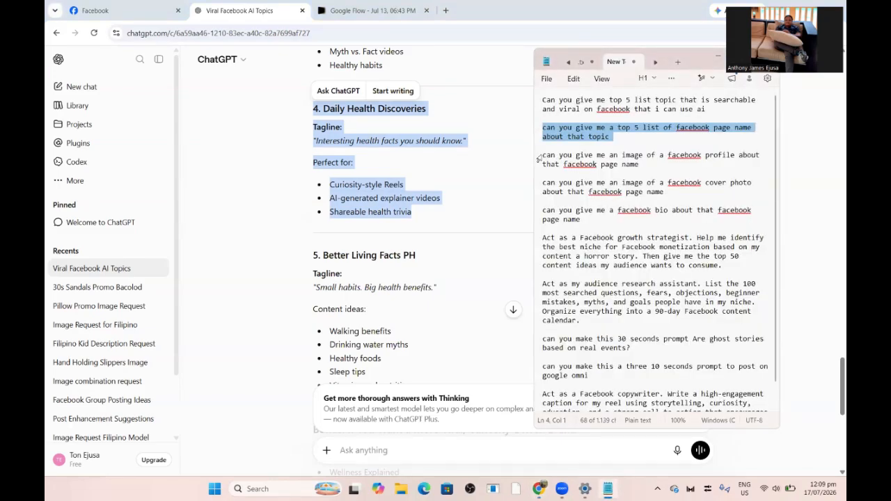
left_click_drag(544, 156, 646, 168)
key("ctrl+c")
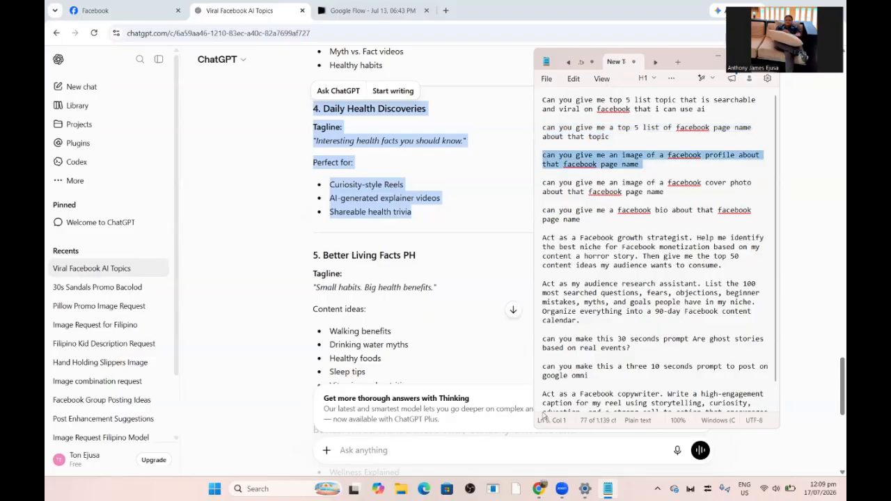
left_click(506, 426)
key("ctrl+v")
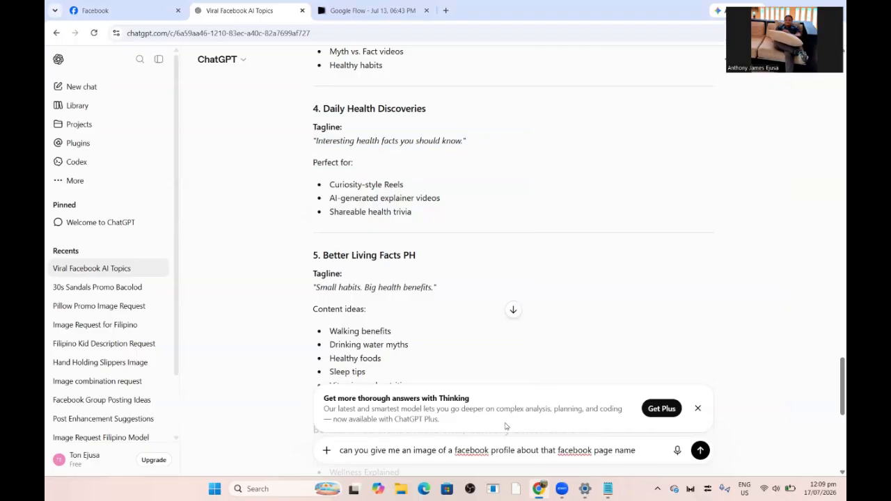
Step: Append the suggested page name "Daily Health Discoveries" to the profile image prompt and send it
left_click_drag(324, 106, 430, 110)
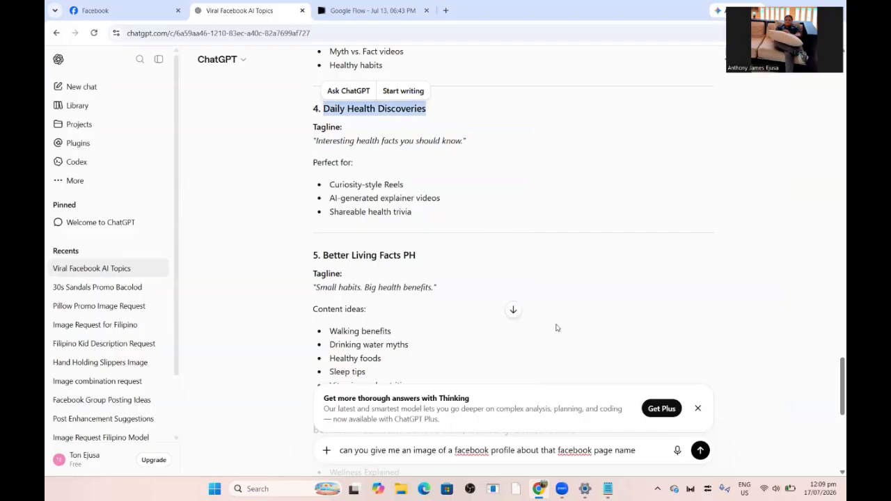
left_click(634, 423)
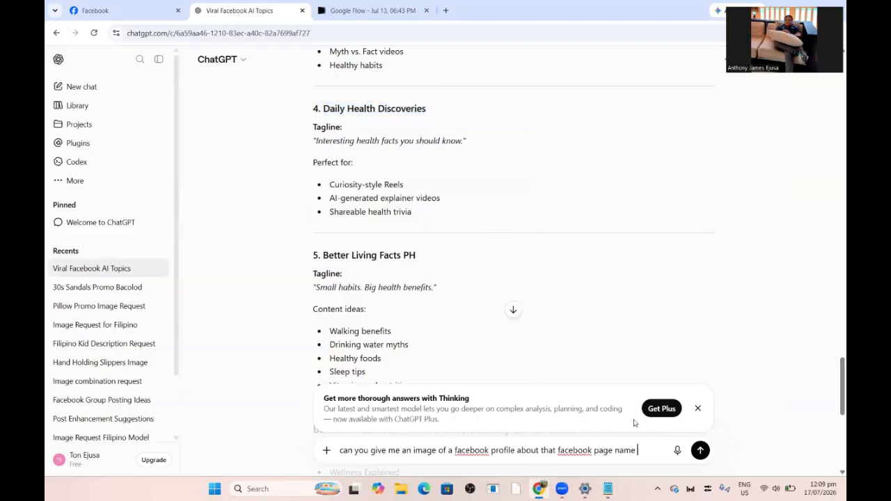
key("ctrl+v")
left_click(700, 450)
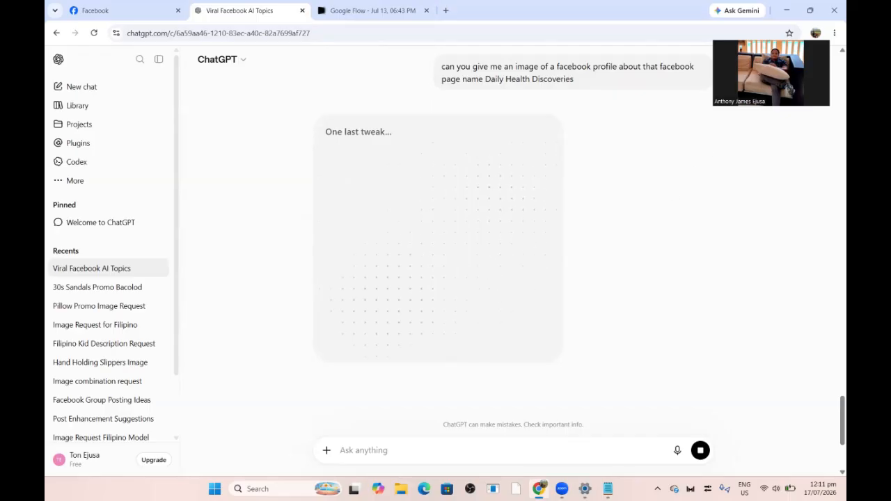
Step: Check the generated profile photo and send the drafted request for a Facebook cover photo about the page name Daily Health Discoveries
left_click(493, 489)
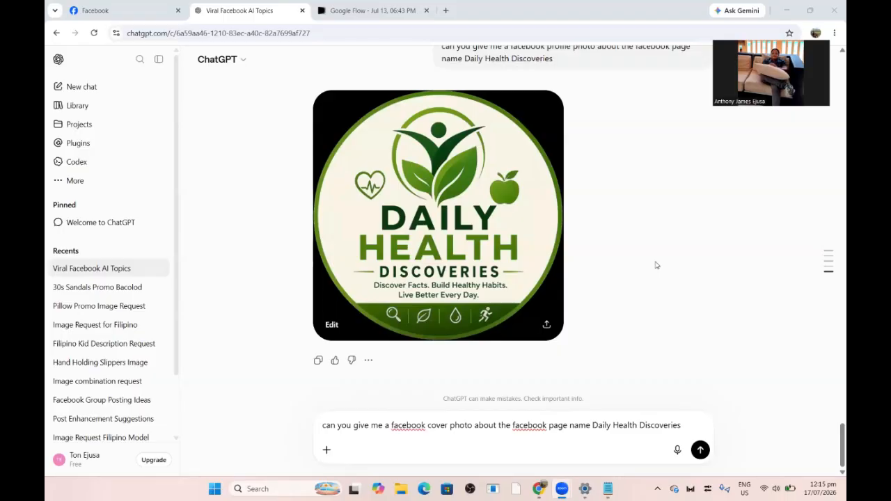
scroll(654, 263, "up", 1)
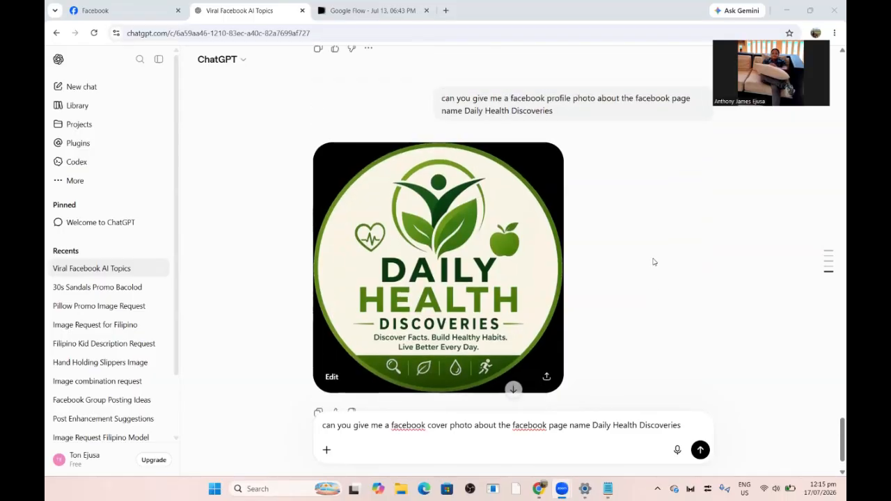
scroll(653, 262, "down", 1)
scroll(654, 261, "up", 1)
scroll(653, 261, "down", 1)
scroll(654, 261, "down", 1)
scroll(653, 262, "up", 1)
scroll(654, 261, "down", 1)
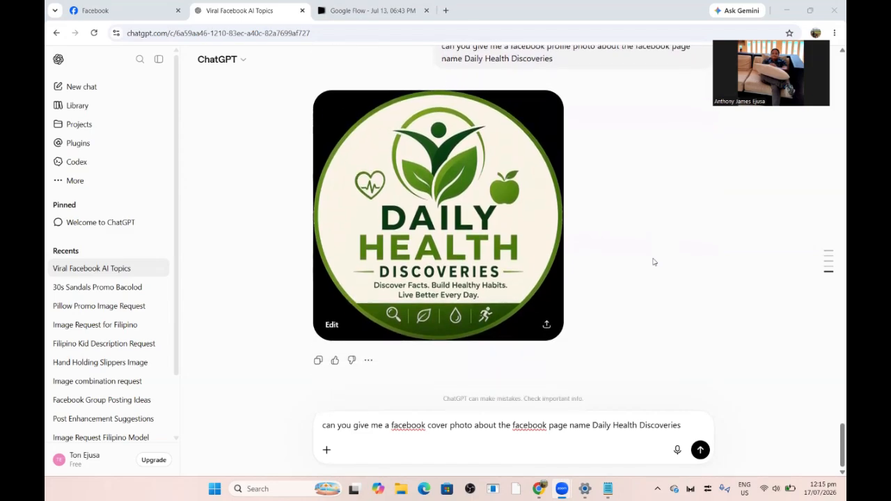
scroll(654, 262, "up", 1)
scroll(654, 261, "down", 1)
left_click(700, 450)
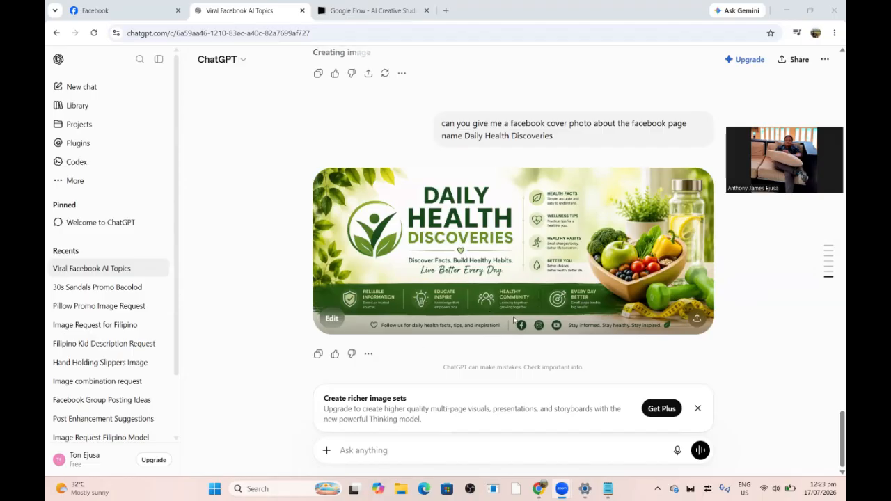
Step: Copy the Notepad prompt asking for a Facebook bio about that page name into the ChatGPT message
left_click(608, 489)
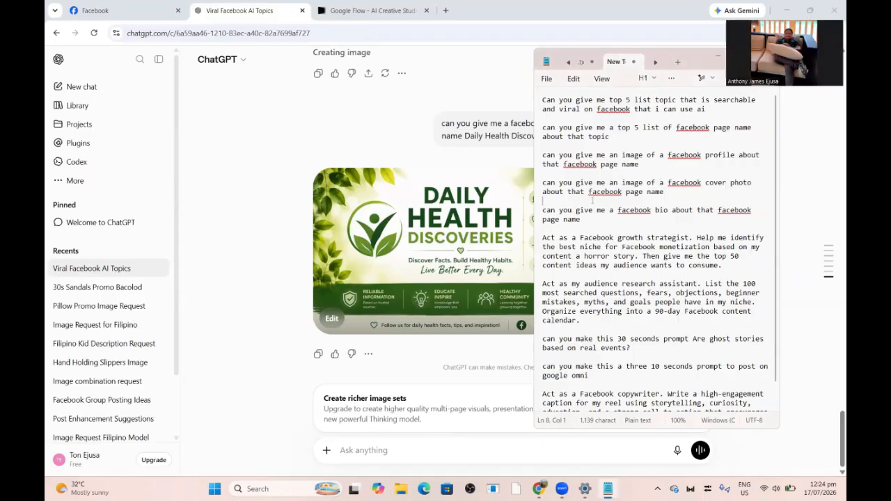
triple_click(544, 212)
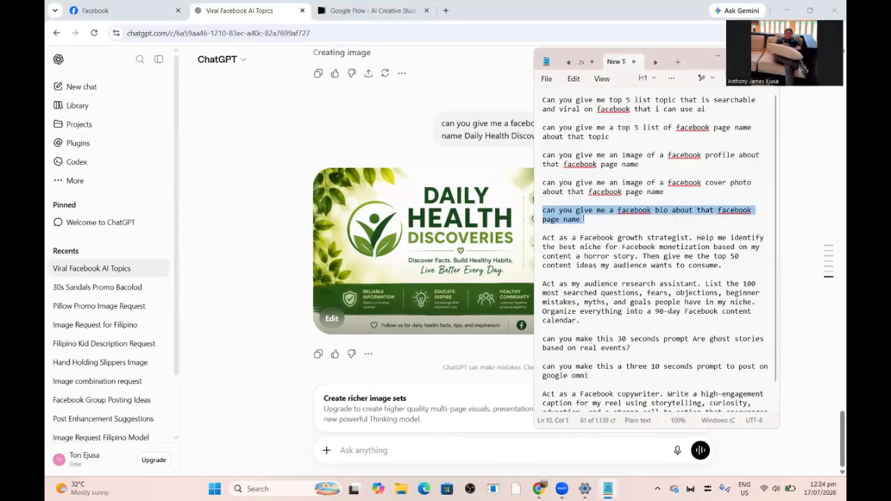
right_click(575, 220)
left_click(622, 234)
left_click(457, 427)
key("ctrl+v")
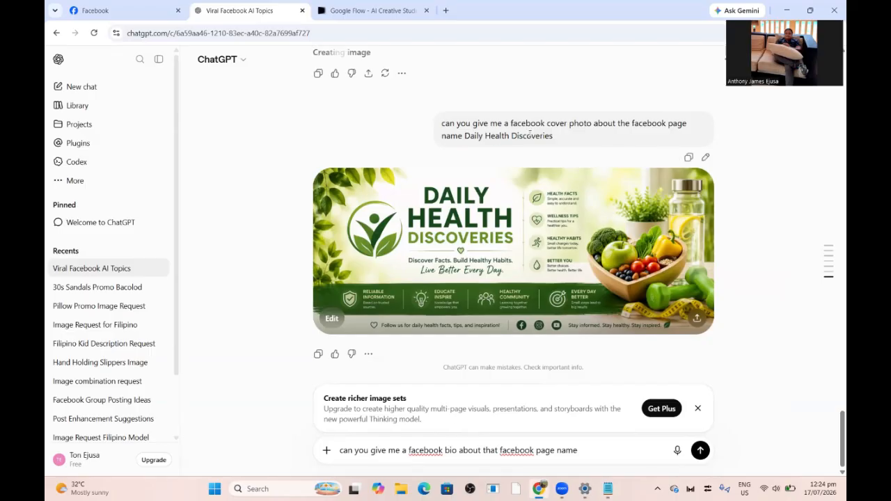
Step: Append "Daily Health Discoveries" from the cover photo request to the bio prompt, separated by a space, and send it
left_click_drag(465, 136, 569, 140)
key("ctrl+c")
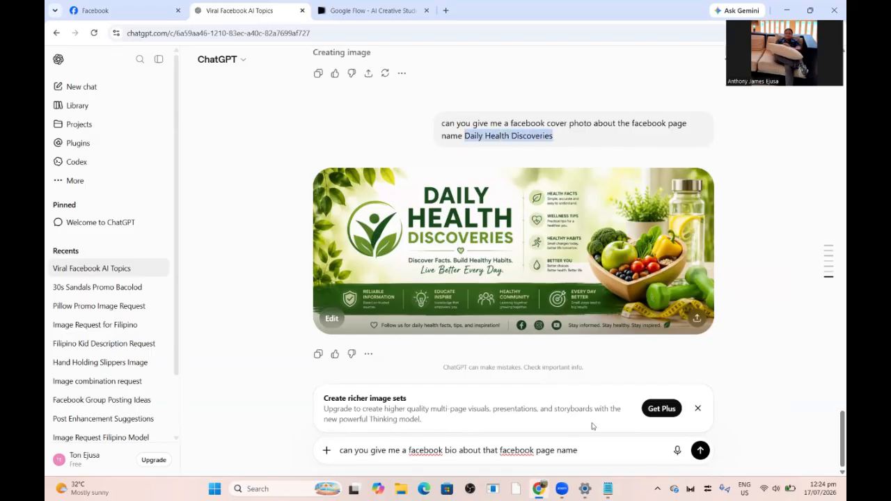
left_click(588, 449)
key("ctrl+v")
left_click(561, 425)
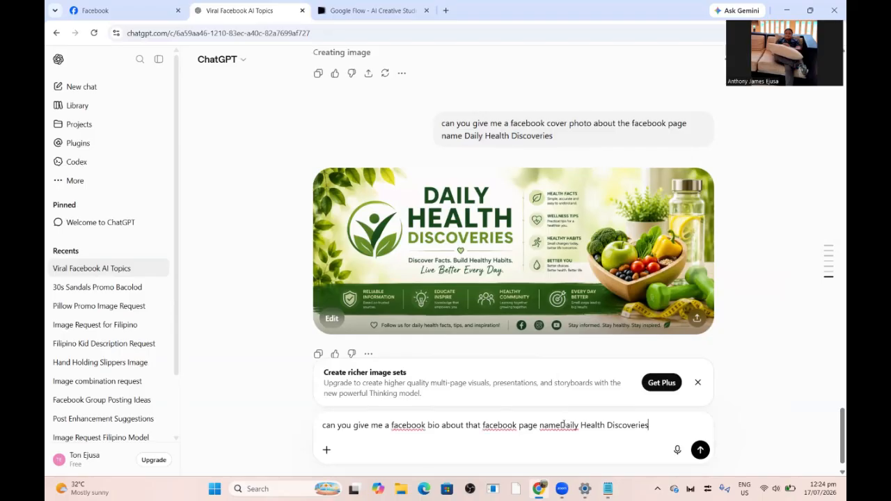
left_click(661, 419)
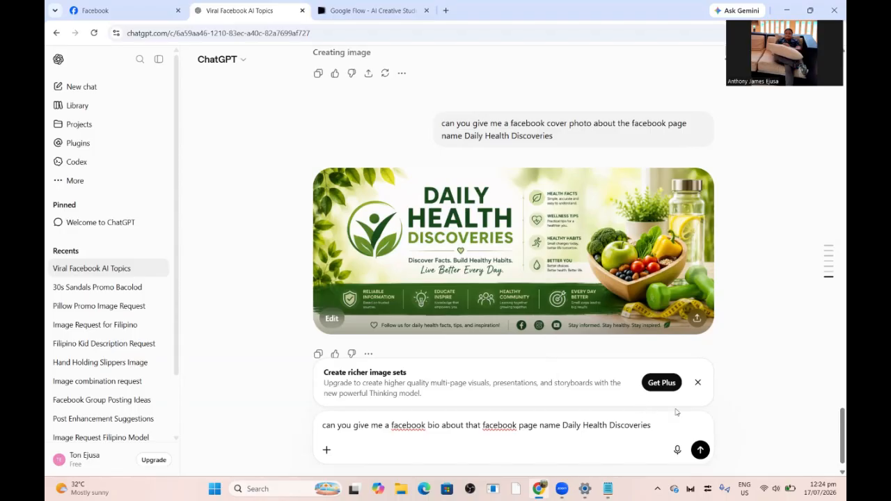
left_click(700, 450)
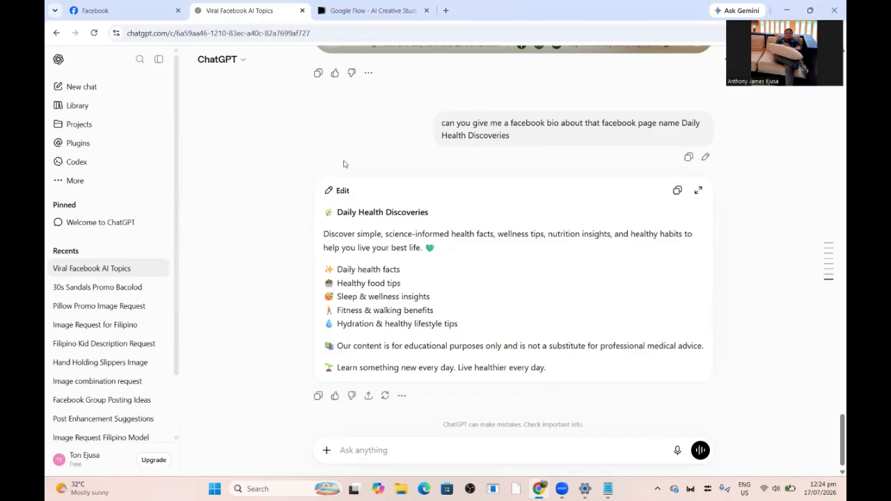
Step: Copy the Notepad "Act as a Facebook growth strategist" prompt asking for the top 50 content ideas into the ChatGPT message
left_click(608, 489)
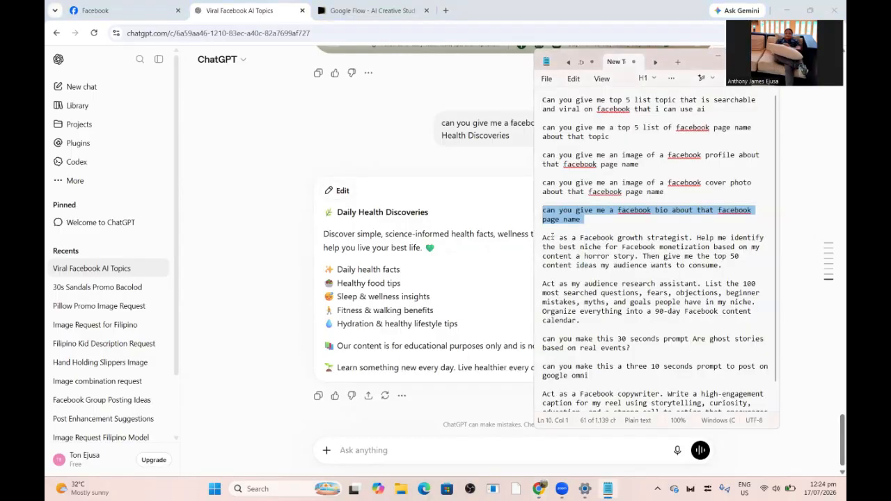
left_click_drag(544, 239, 729, 272)
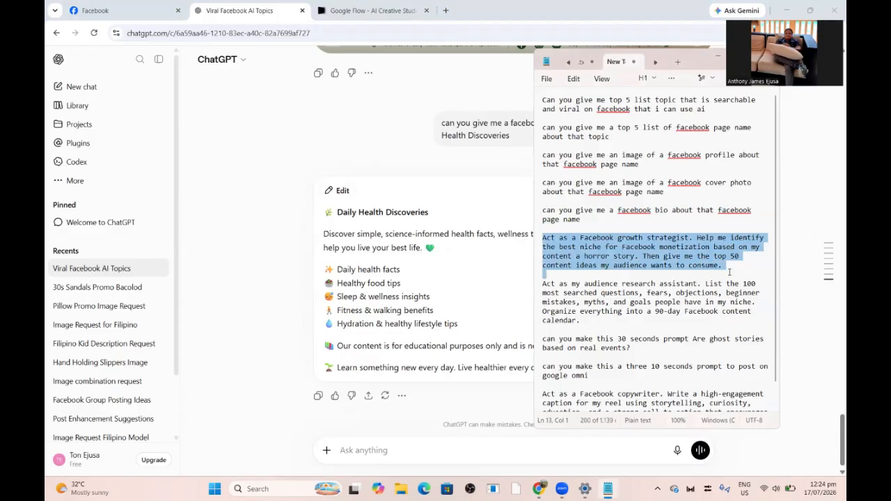
right_click(645, 239)
left_click(698, 252)
key("alt+Tab")
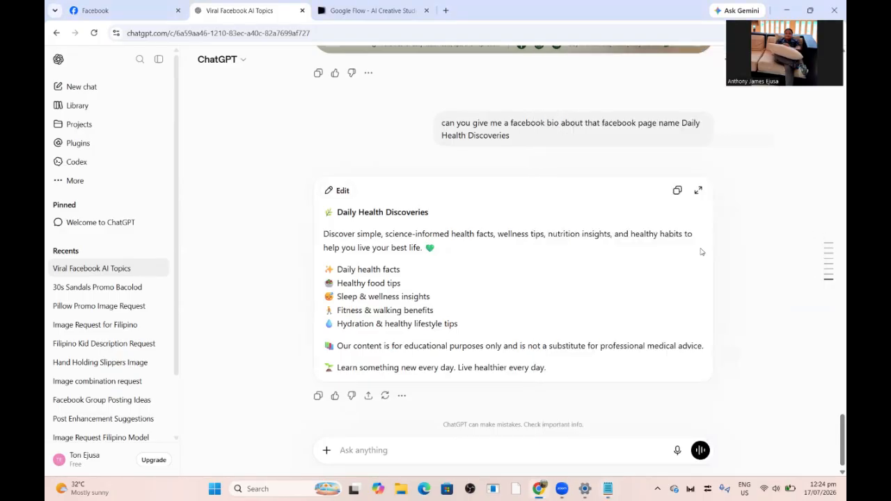
key("ctrl+v")
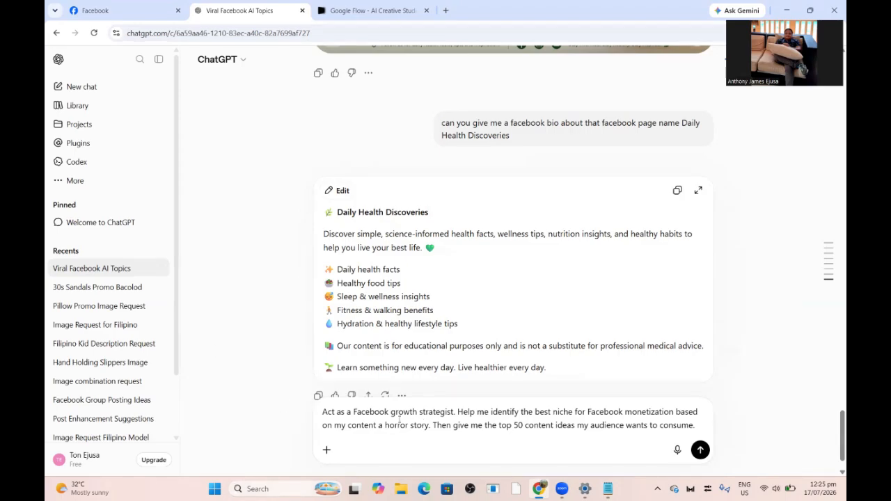
Step: Delete "horror story" from the growth strategist prompt and copy the "Health & Wellness Facts" heading text from the earlier niche list
left_click_drag(385, 425, 428, 423)
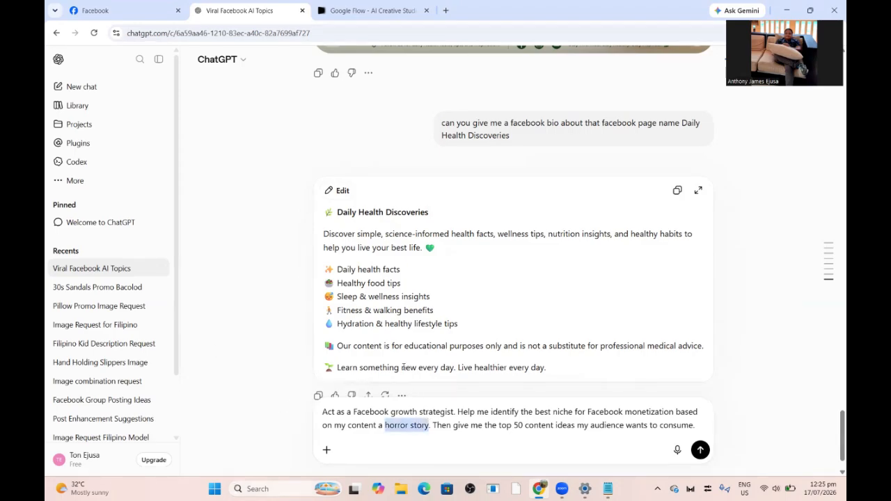
key("BackSpace")
scroll(448, 248, "down", 15)
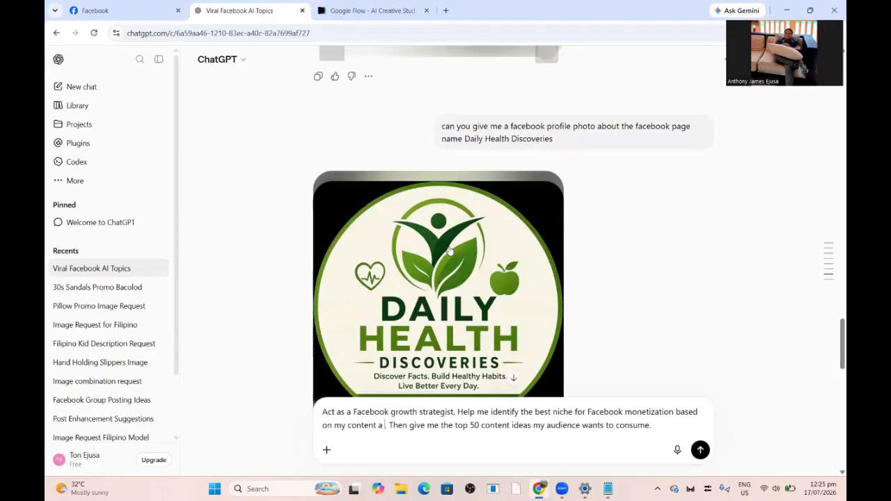
scroll(445, 250, "up", 4)
scroll(445, 250, "up", 3)
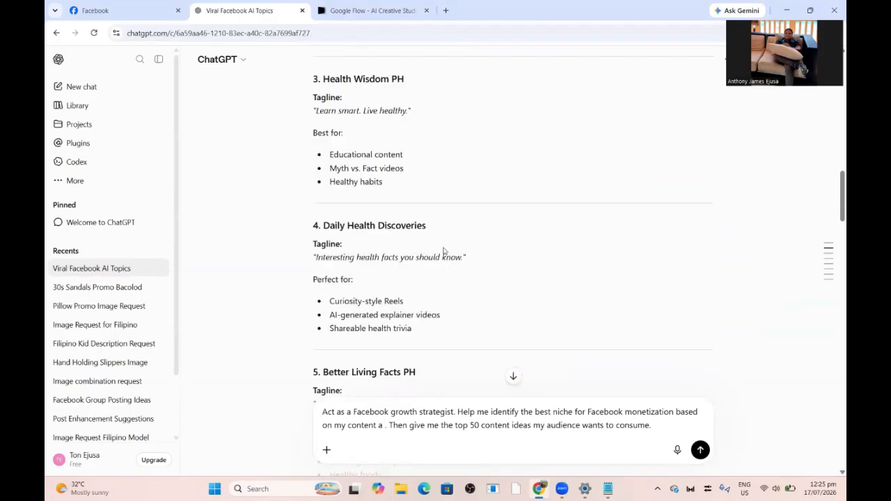
scroll(328, 229, "up", 7)
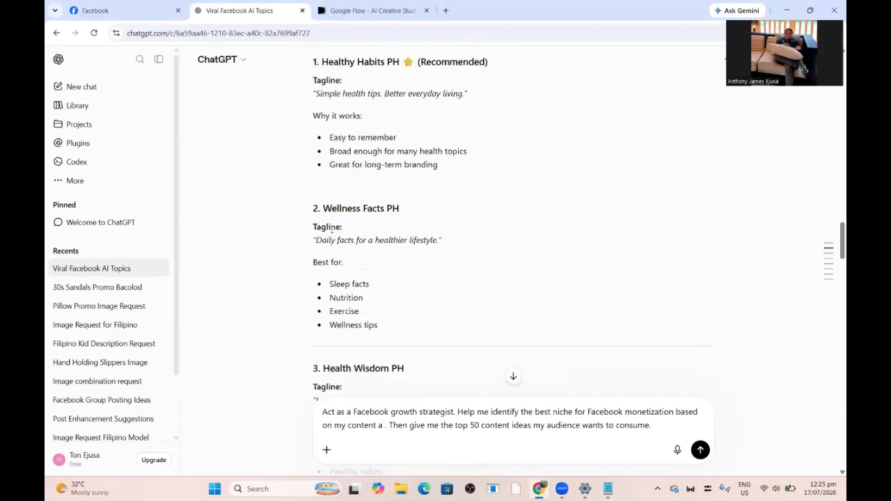
scroll(329, 232, "down", 7)
scroll(330, 234, "down", 1)
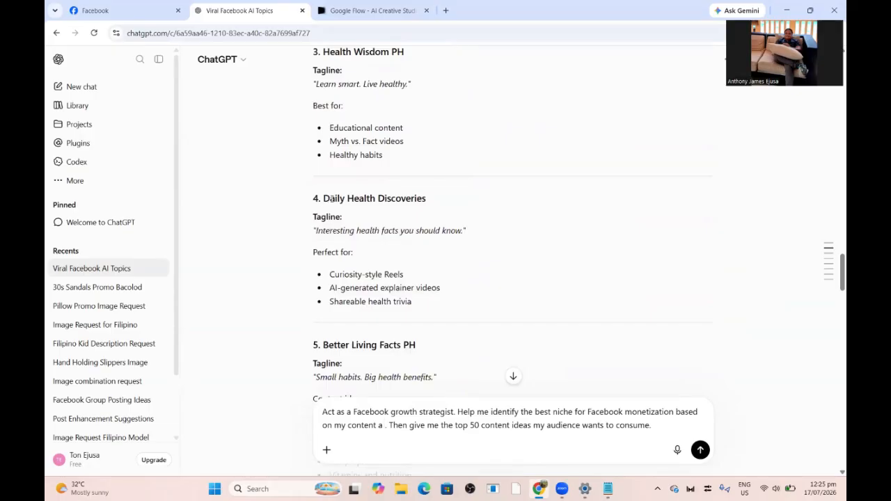
scroll(327, 202, "up", 15)
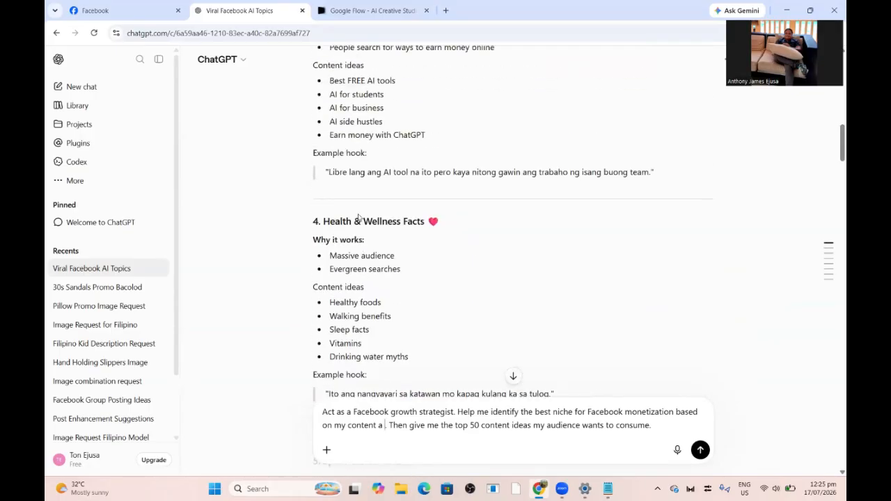
left_click_drag(323, 220, 423, 219)
right_click(394, 221)
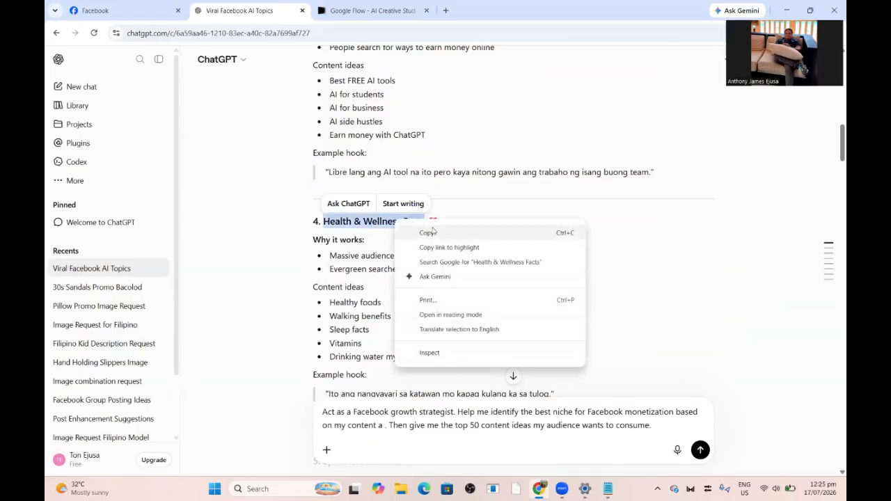
left_click(439, 238)
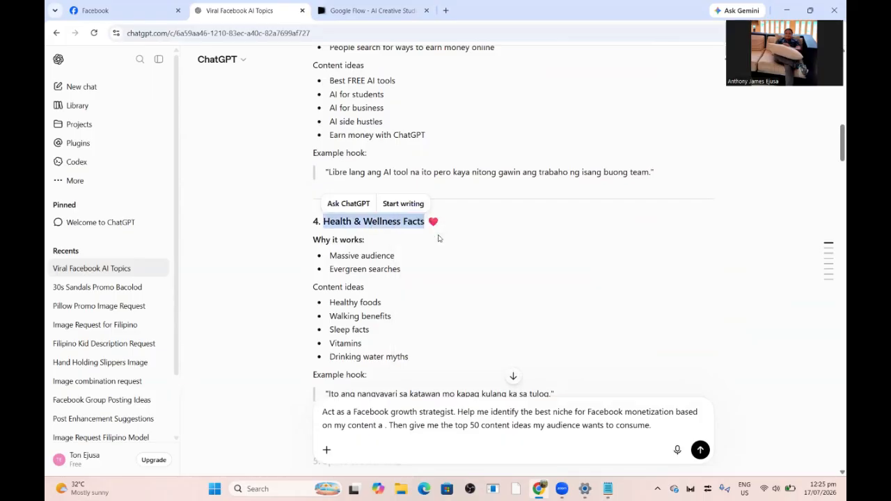
Step: Replace the leftover "a" after "my content" with "Health & Wellness Facts" and send the growth strategist prompt
left_click(387, 424)
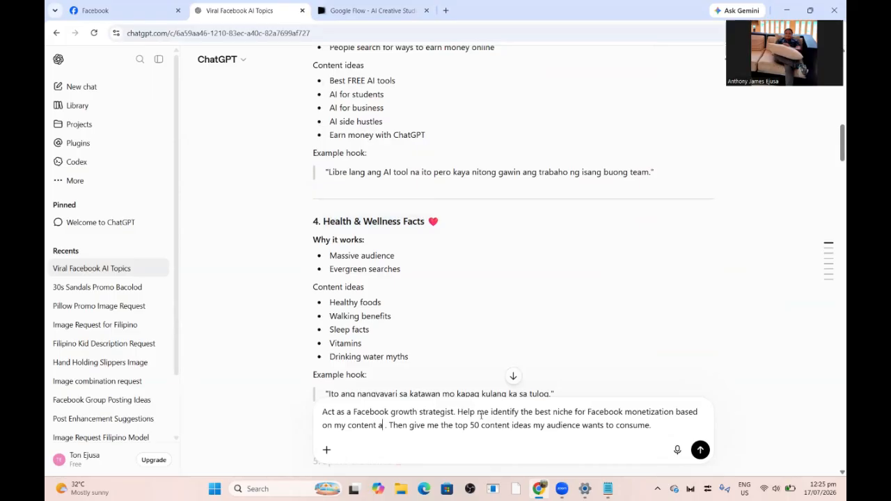
key("BackSpace")
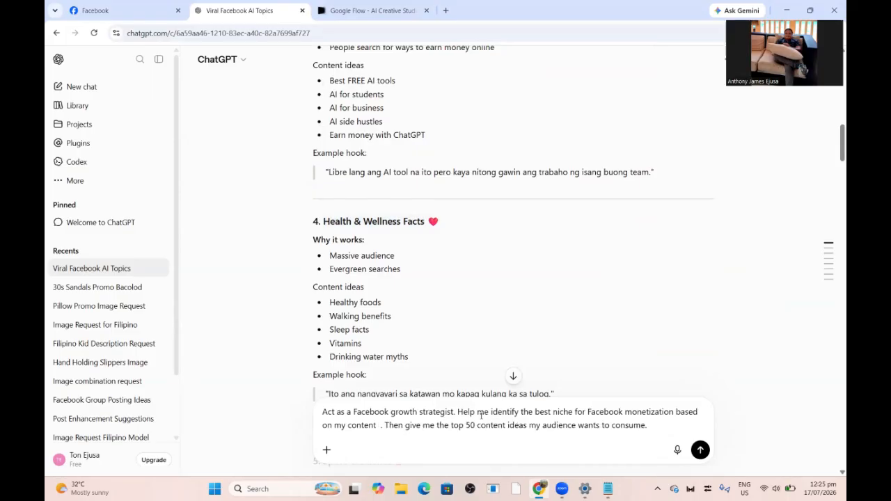
key("ctrl+v")
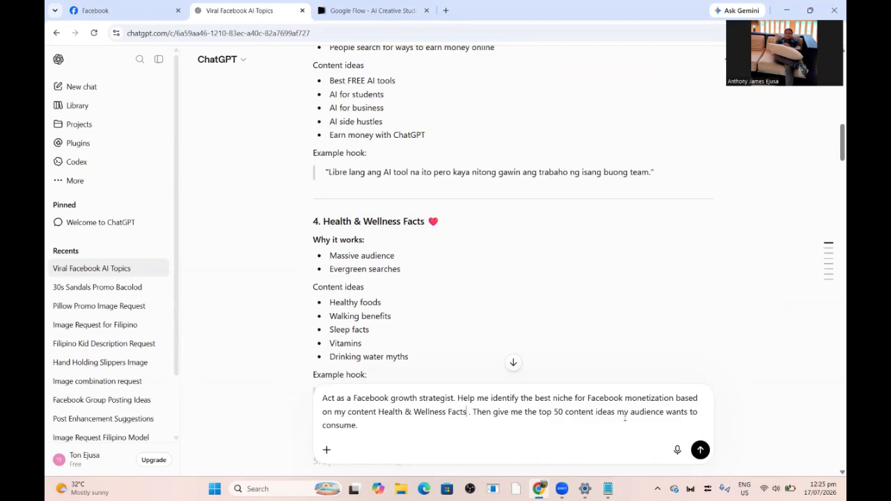
left_click(700, 450)
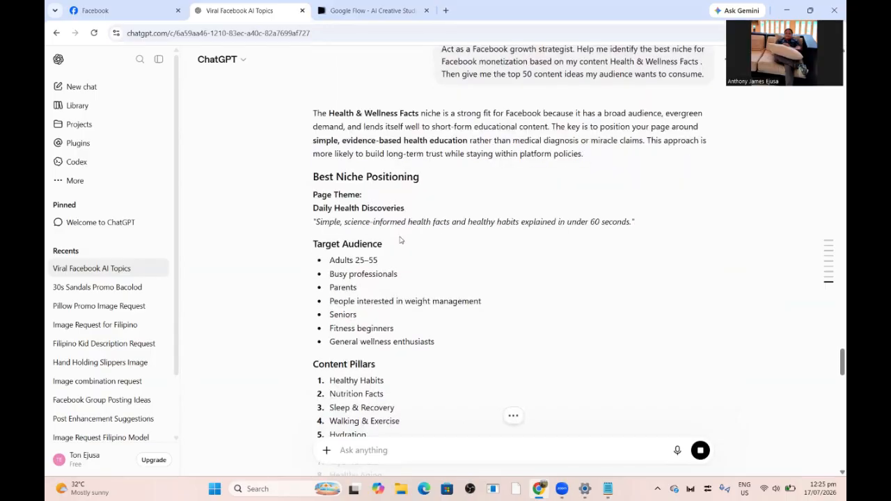
Step: Review the growth strategist reply, from the niche positioning and content pillars through the top 50 content ideas to the viral formats and monetization strategy
scroll(400, 239, "down", 2)
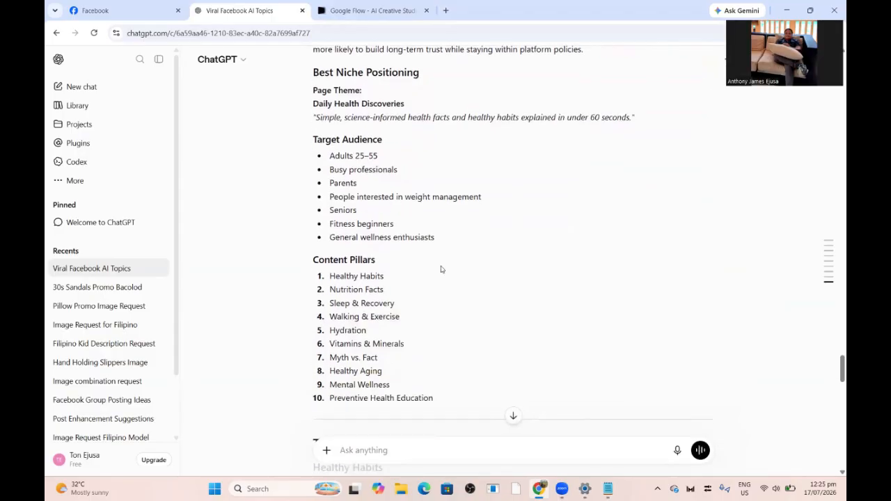
scroll(440, 268, "down", 2)
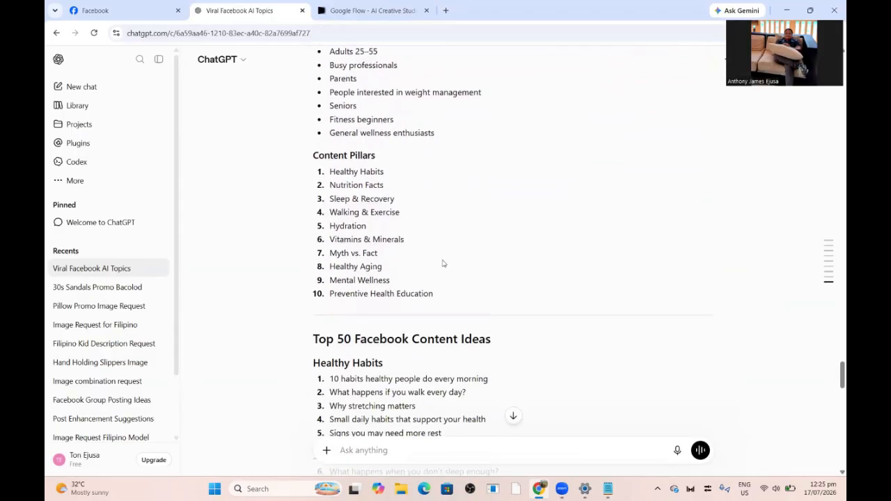
scroll(410, 181, "down", 1)
scroll(410, 181, "down", 2)
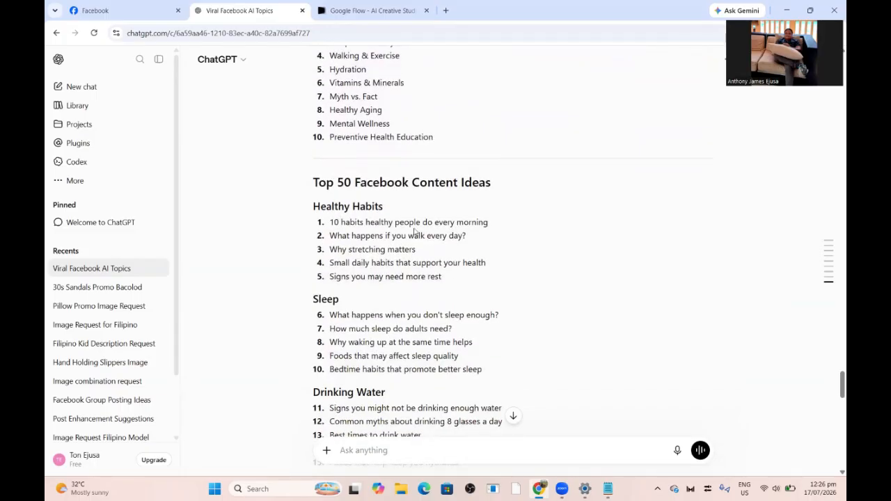
scroll(416, 232, "down", 2)
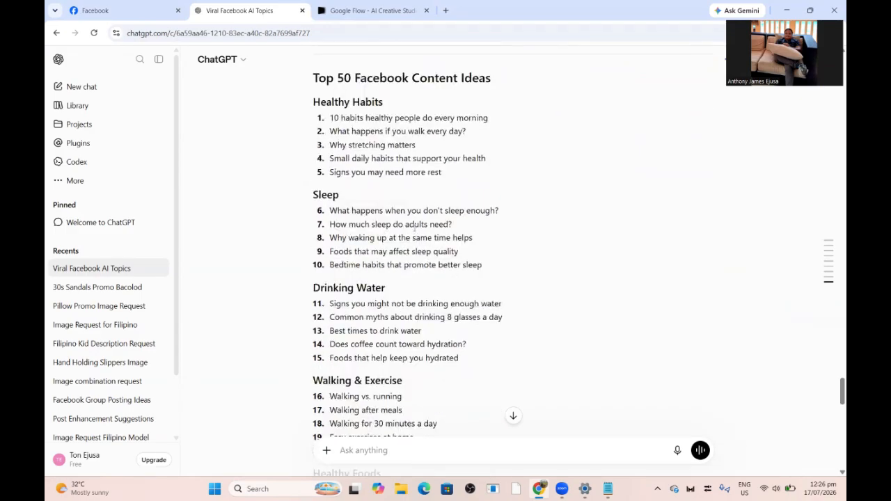
scroll(415, 228, "down", 3)
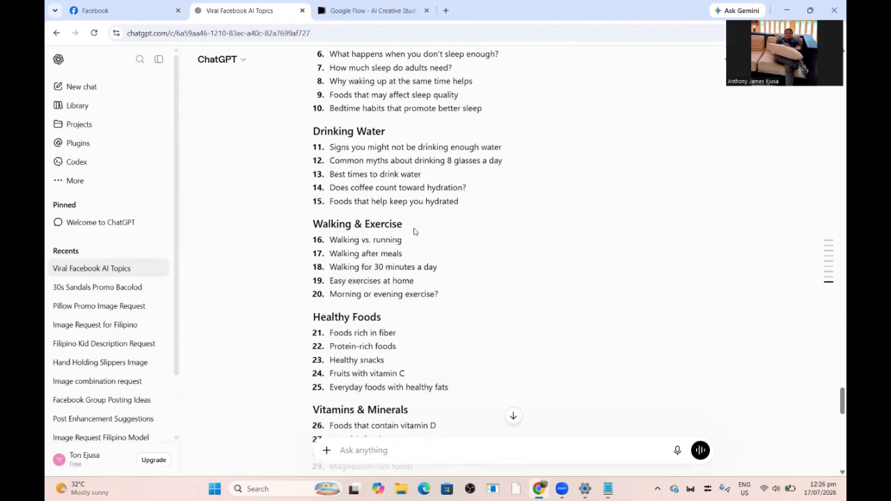
scroll(415, 231, "down", 2)
scroll(414, 232, "down", 4)
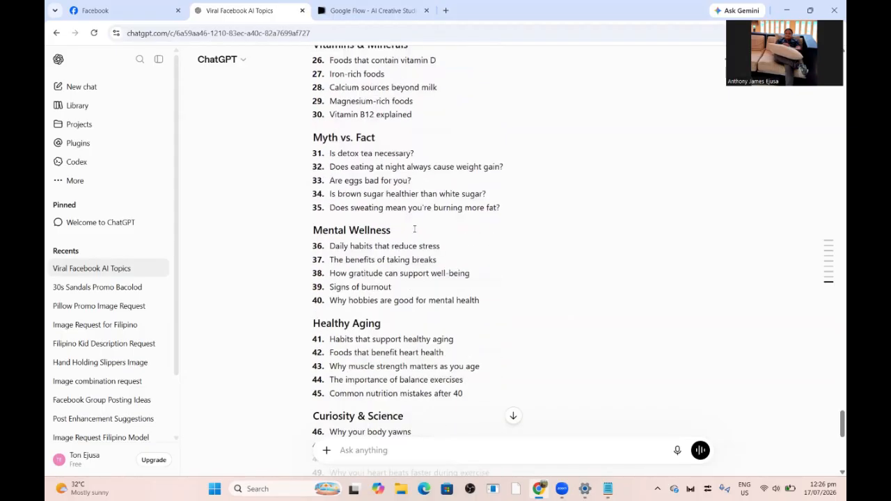
scroll(414, 232, "down", 3)
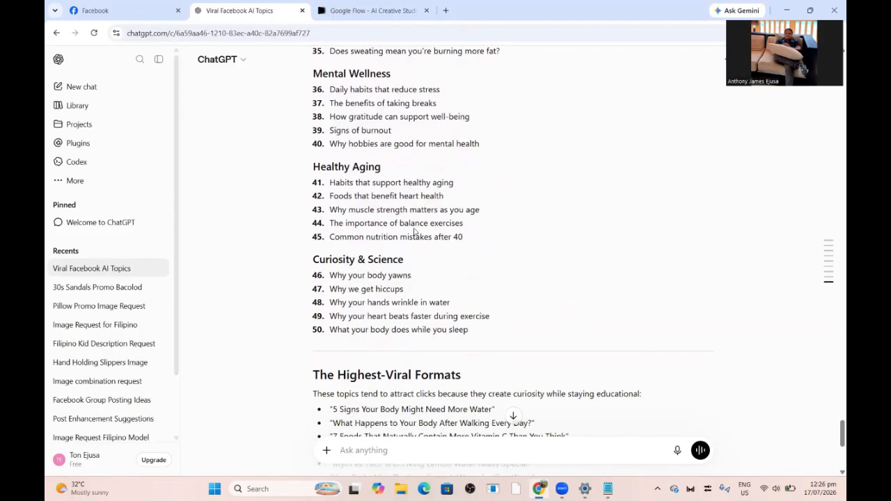
scroll(414, 232, "down", 2)
scroll(414, 232, "down", 4)
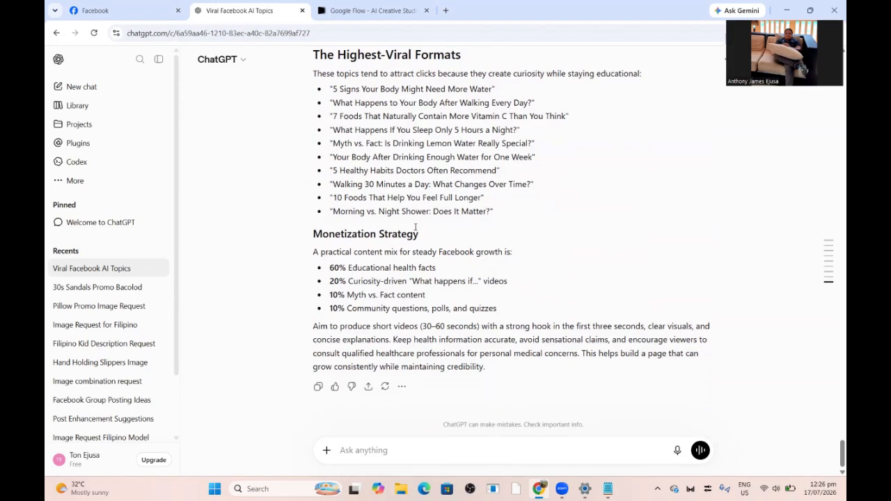
scroll(416, 228, "up", 10)
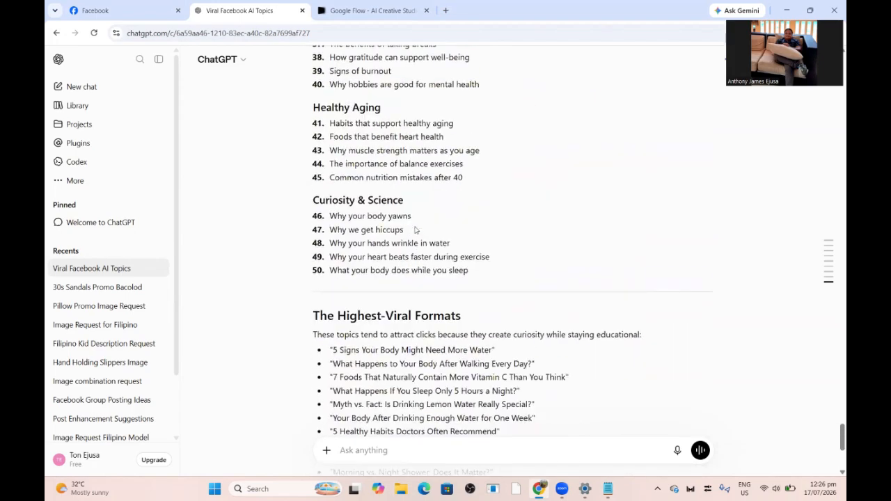
scroll(392, 182, "up", 5)
scroll(538, 213, "down", 5)
scroll(538, 209, "down", 10)
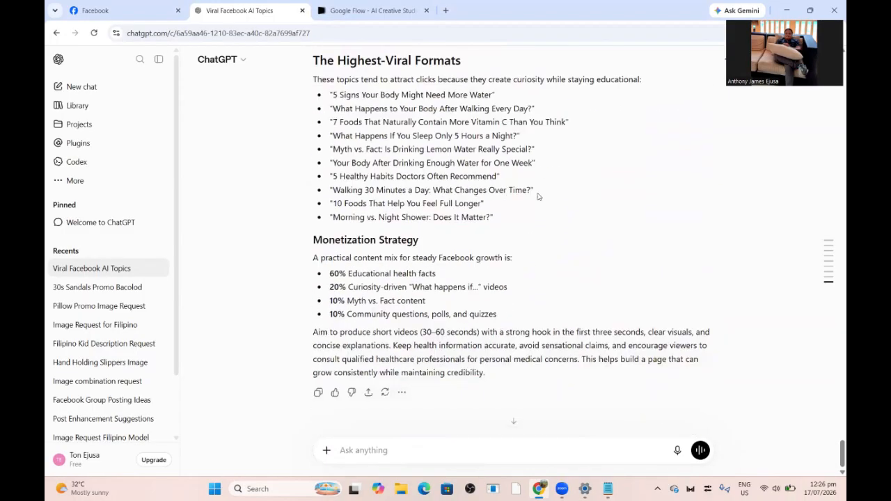
Step: Copy the Notepad "Act as my audience research assistant" prompt asking for a 90-day Facebook content calendar into the ChatGPT message and send it
left_click(608, 488)
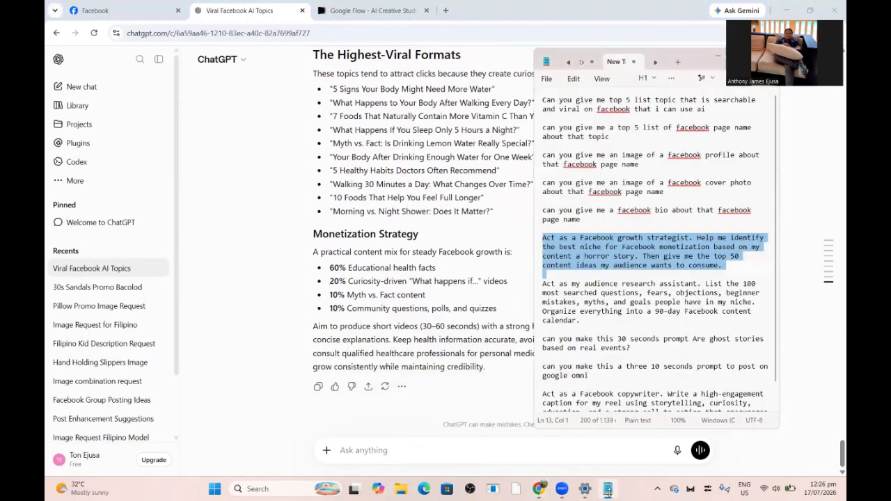
left_click_drag(543, 284, 599, 318)
right_click(588, 295)
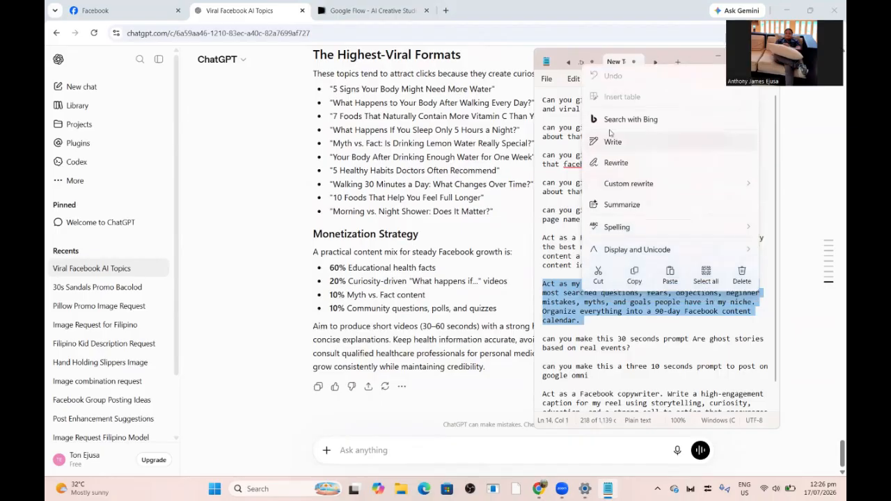
left_click(635, 273)
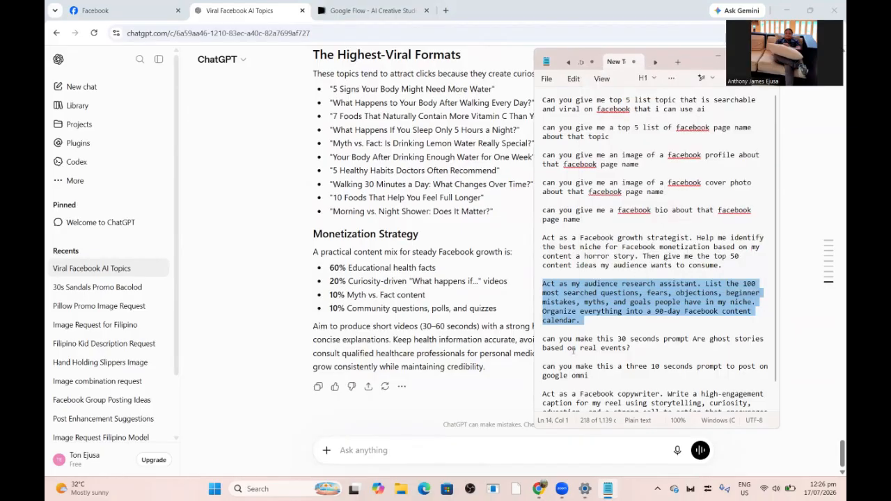
left_click(487, 426)
key("ctrl+v")
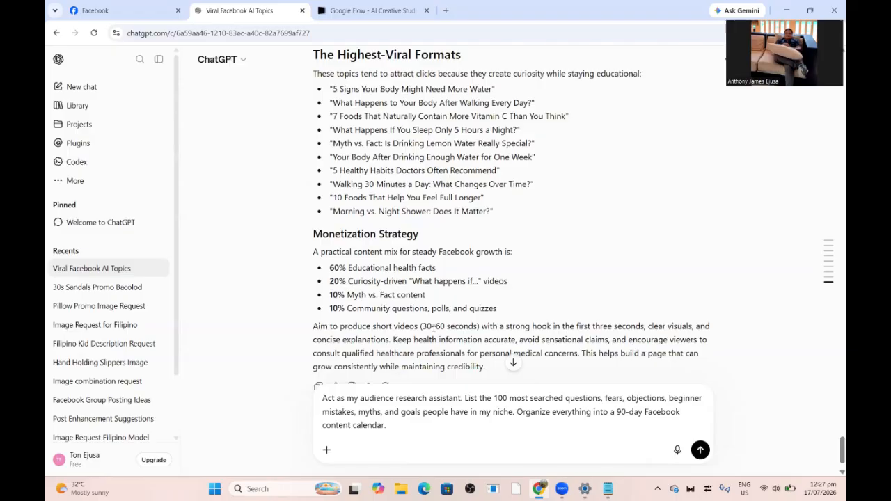
left_click(700, 450)
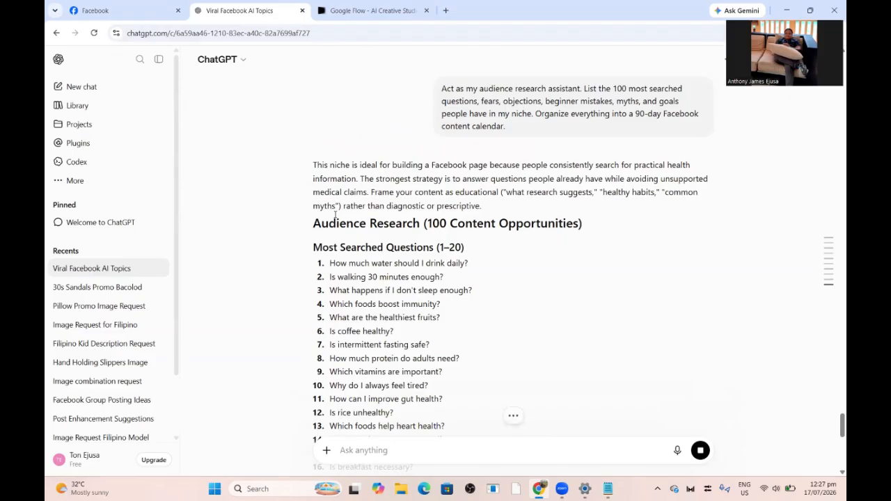
Step: Review the audience research reply, covering the questions, fears, objections, mistakes, myths and goals, plus the 90-day content calendar and growth tip
scroll(335, 216, "down", 1)
scroll(335, 215, "down", 1)
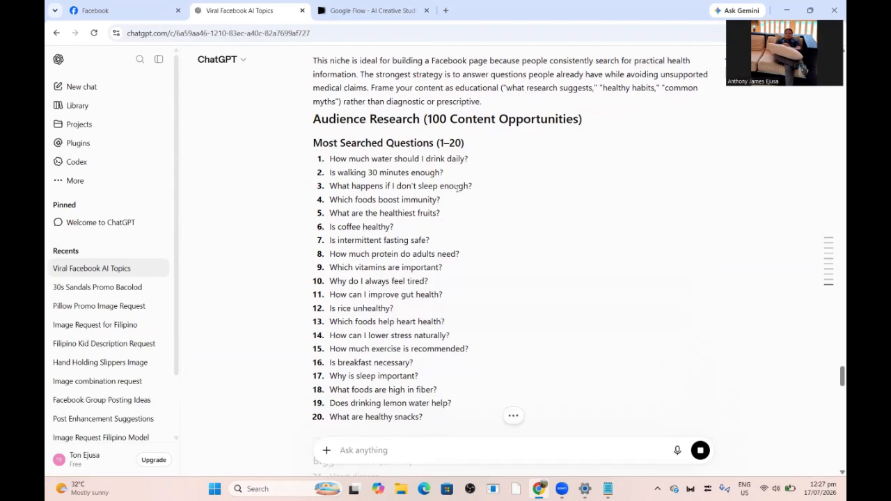
scroll(456, 187, "down", 1)
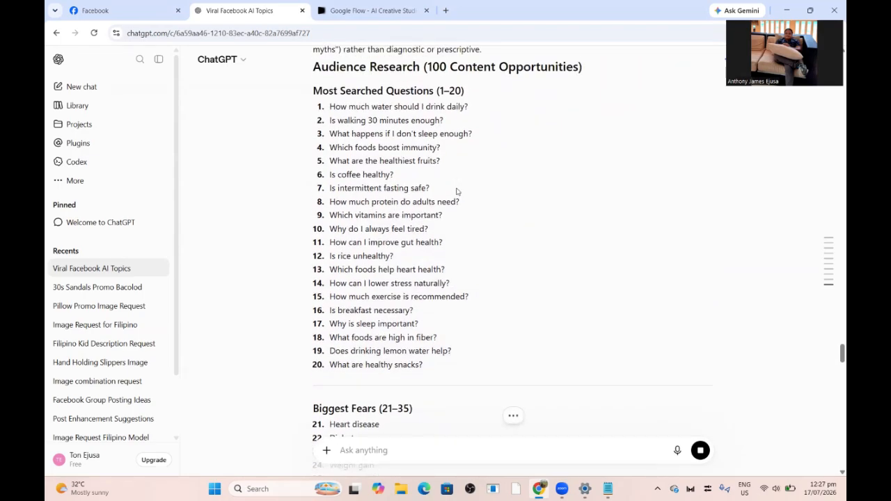
scroll(457, 192, "down", 5)
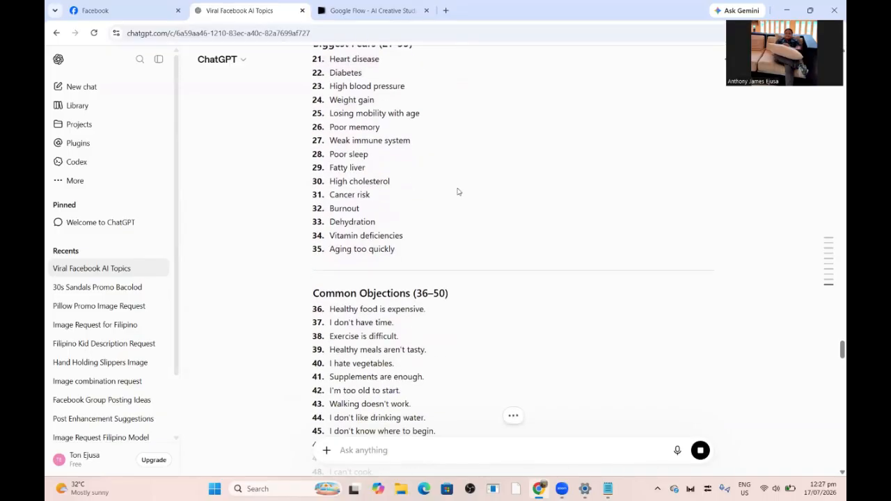
scroll(458, 195, "down", 5)
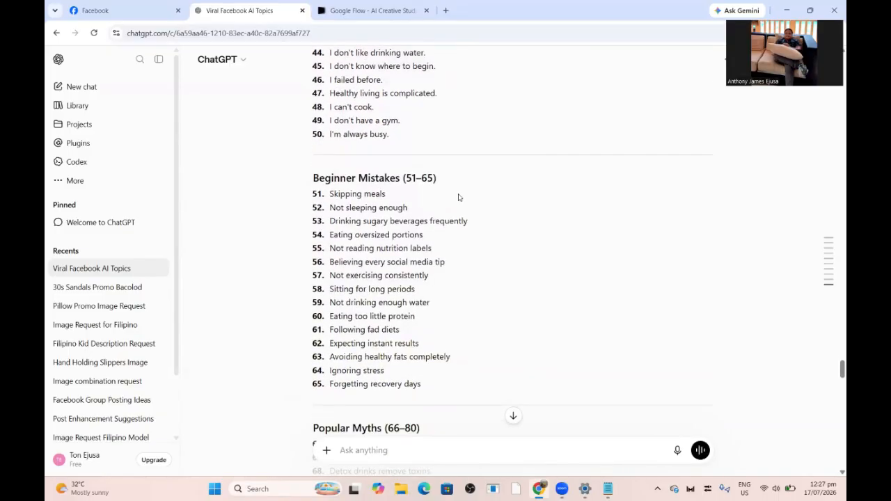
scroll(458, 197, "down", 3)
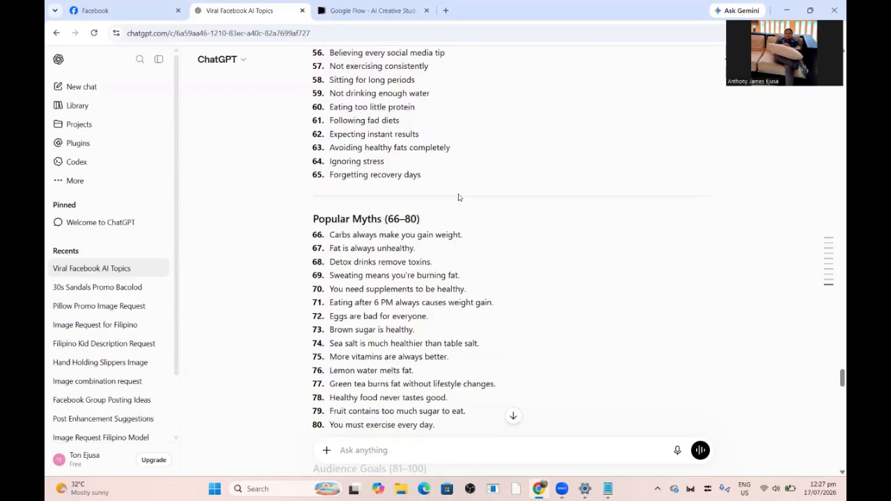
scroll(457, 197, "down", 4)
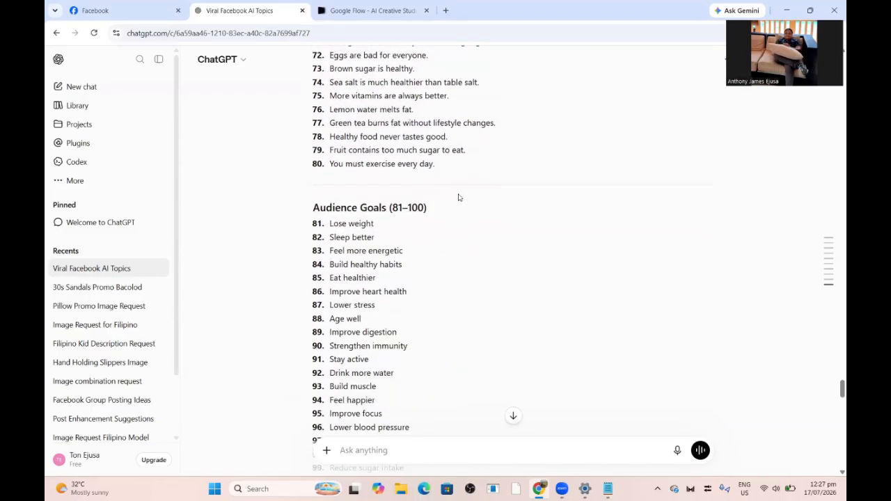
scroll(458, 197, "down", 4)
scroll(458, 198, "down", 2)
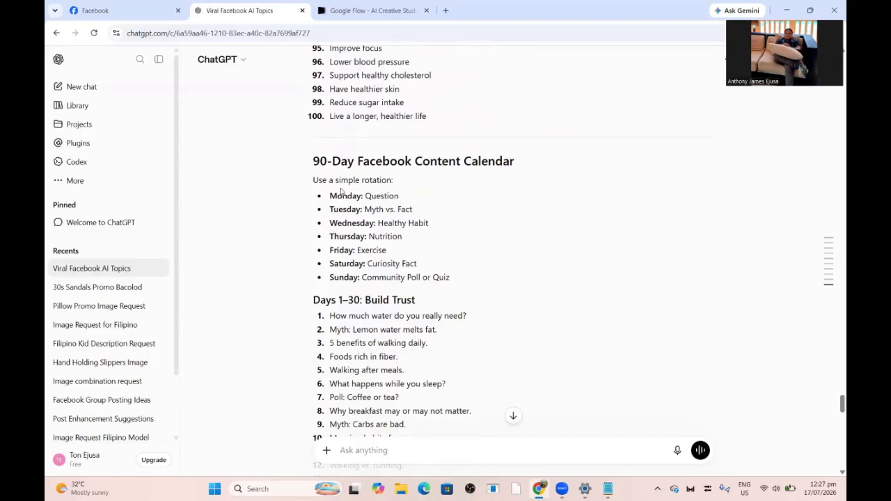
scroll(341, 192, "down", 1)
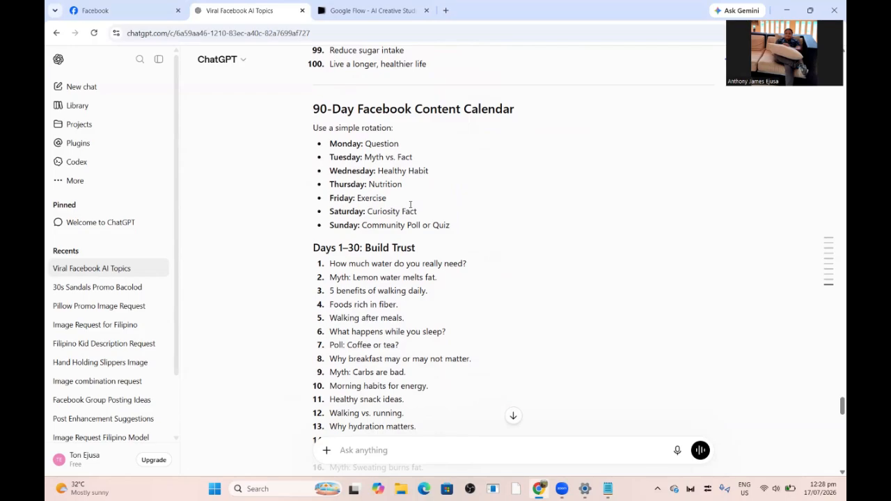
scroll(411, 204, "down", 3)
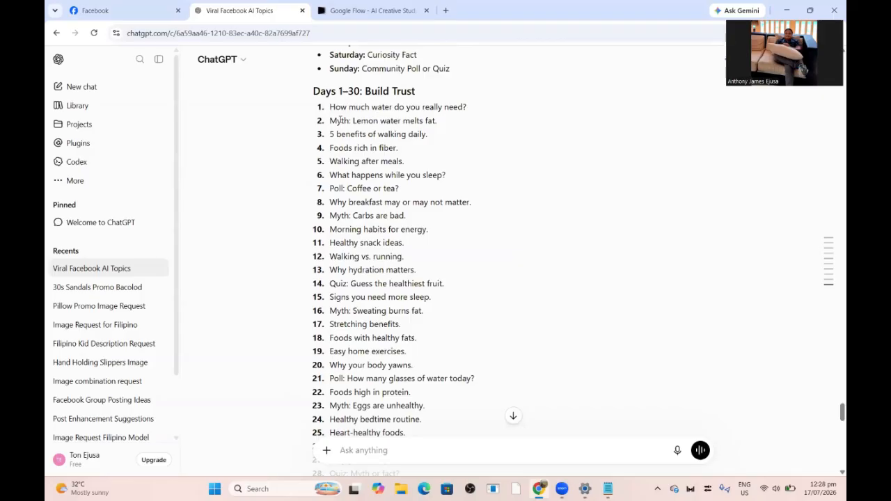
scroll(339, 121, "down", 8)
scroll(339, 119, "down", 10)
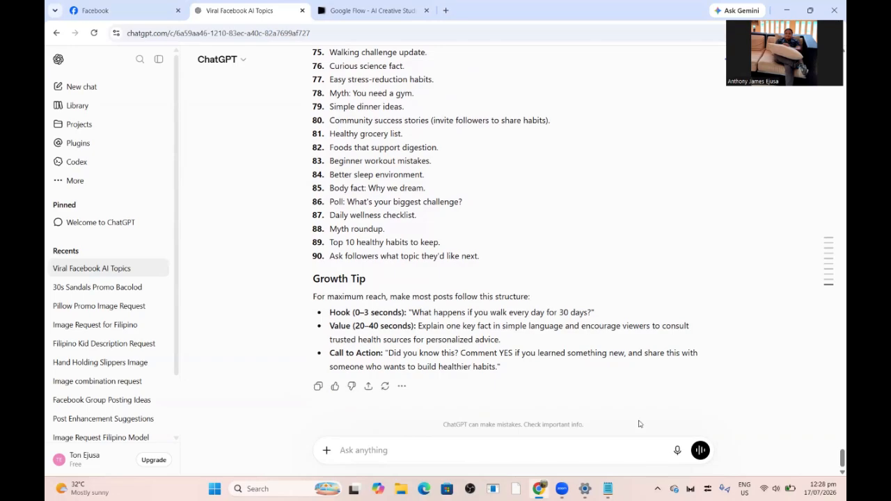
Step: Copy the Notepad prompt "can you make this 30 seconds prompt Are ghost stories based on real events?" into the ChatGPT message
left_click(609, 489)
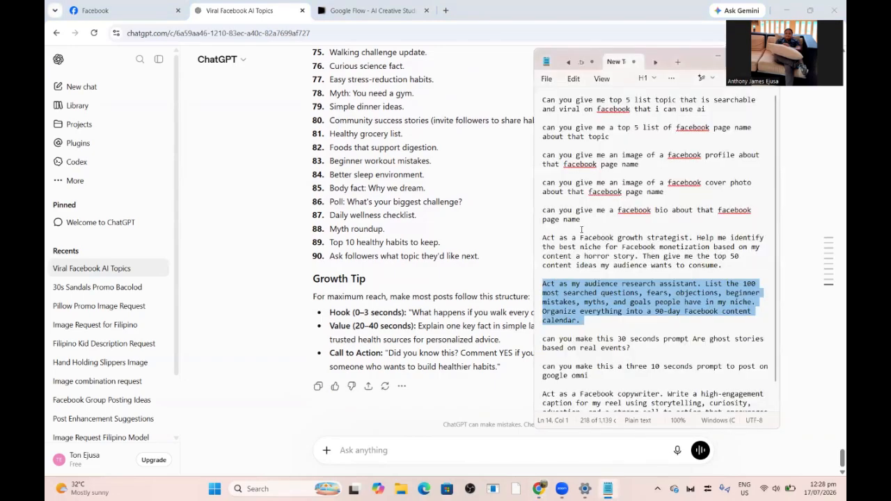
scroll(592, 227, "down", 1)
left_click_drag(543, 317, 645, 324)
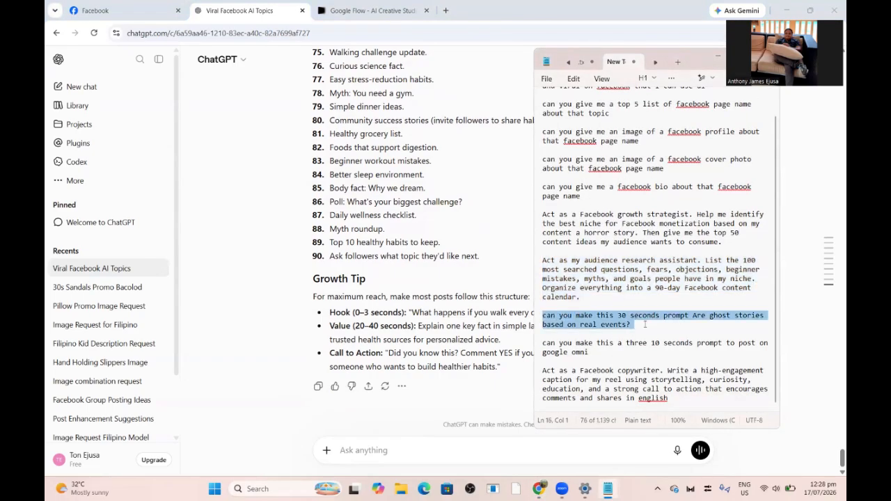
right_click(596, 316)
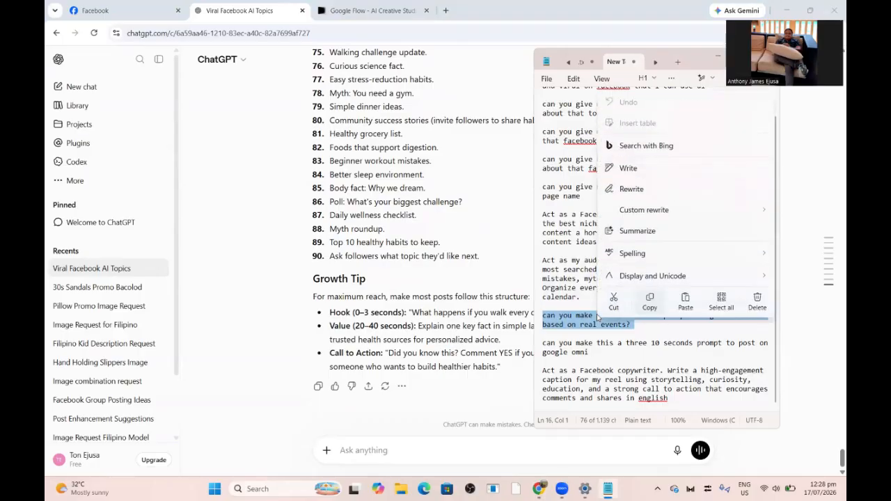
left_click(647, 294)
left_click(450, 426)
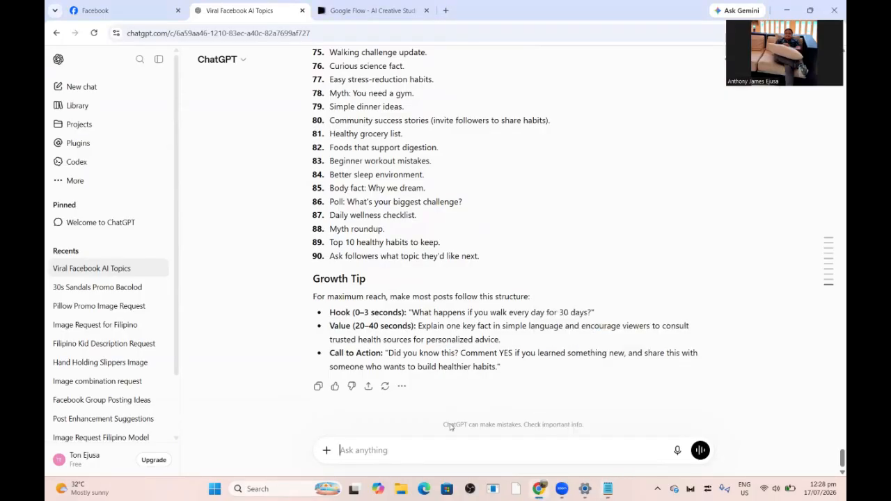
key("ctrl+v")
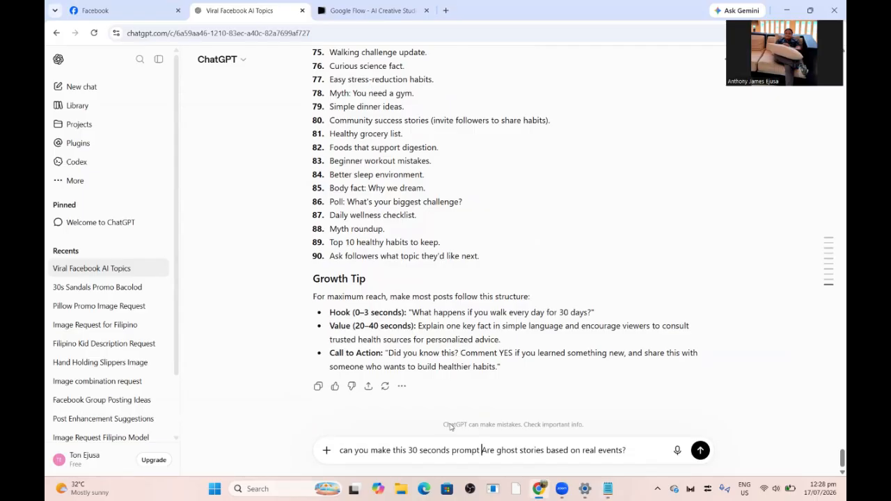
Step: Delete "Are ghost stories based on real events?" from the end of the 30 seconds prompt in the message
key("shift+Right")
key("shift+Right")
key("shift+Right")
key("shift+Right")
key("shift+Right")
key("shift+Right")
key("shift+Right")
key("shift+Right")
key("shift+Right")
key("shift+Right")
key("shift+Right")
key("shift+Right")
key("shift+Right")
key("shift+Right")
key("shift+Right")
key("shift+Right")
key("shift+Right")
key("shift+Right")
key("shift+Right")
key("shift+Right")
key("shift+Right")
key("shift+Right")
key("shift+Right")
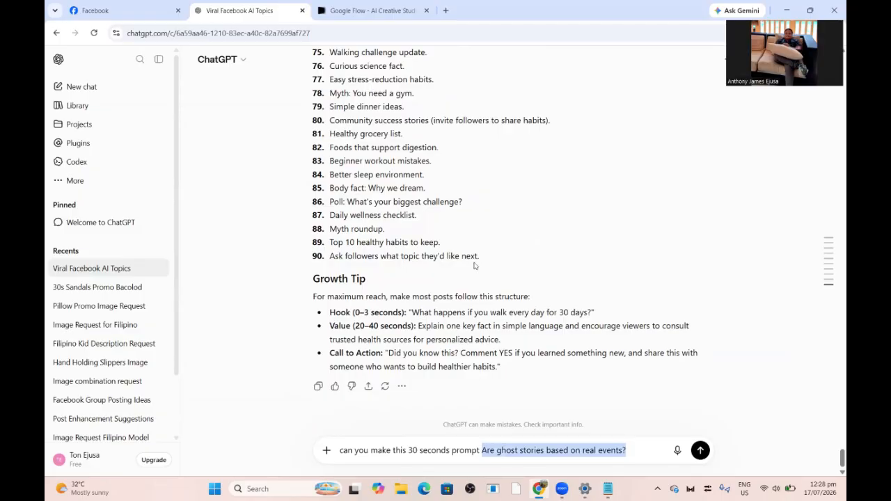
key("BackSpace")
Step: Append the Days 1–30 calendar's first topic, "How much water do you really need?", to the 30 seconds prompt and send it
scroll(471, 259, "up", 20)
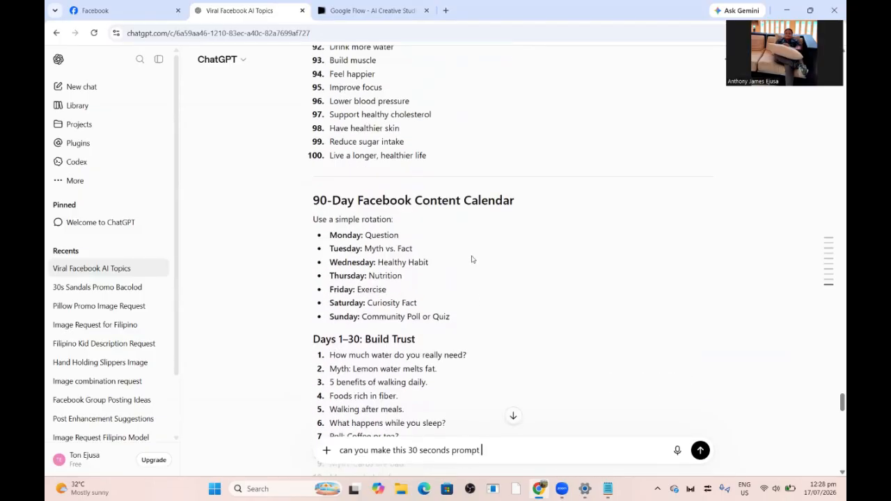
scroll(471, 259, "down", 2)
left_click_drag(332, 198, 467, 198)
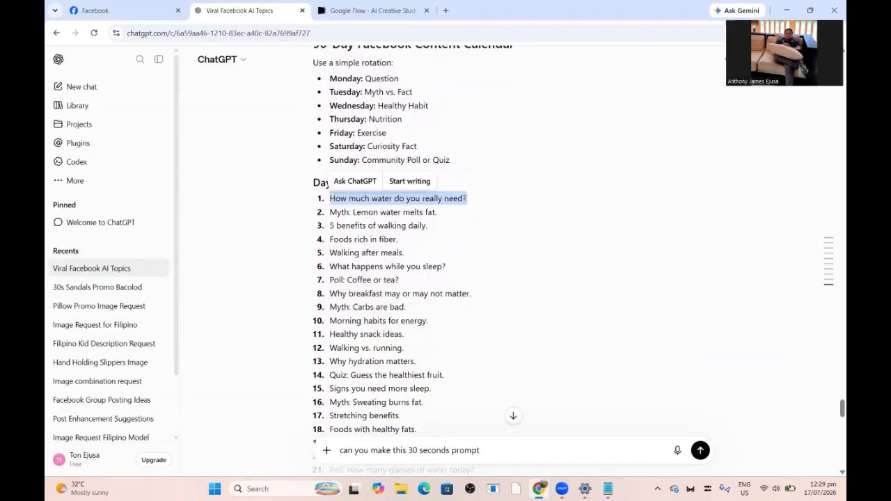
left_click(544, 426)
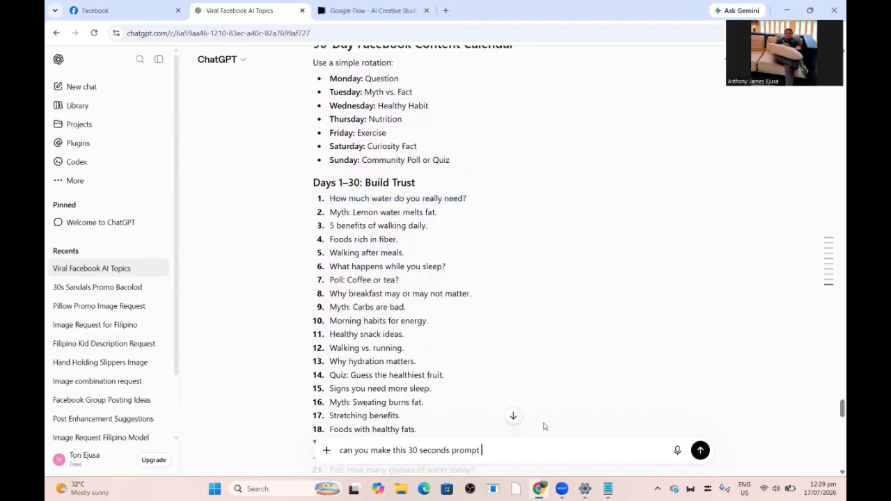
key("ctrl+v")
left_click(700, 451)
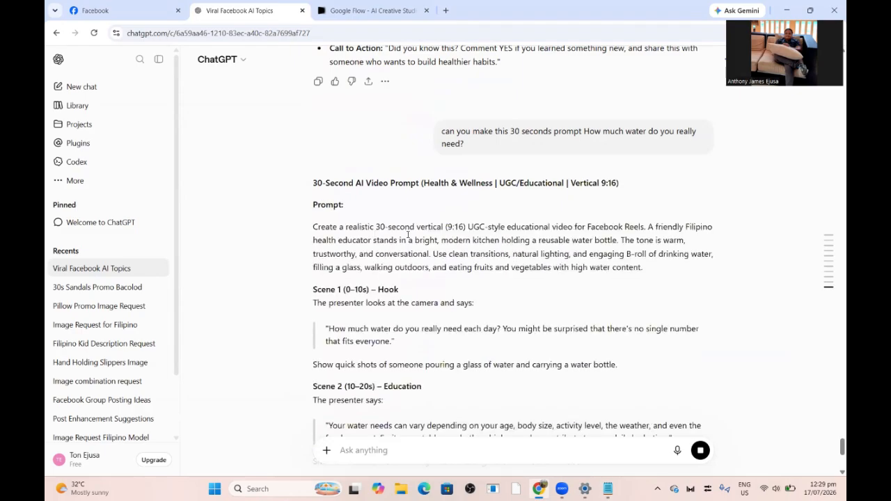
Step: Read through the 30-second prompt reply and send ChatGPT the Notepad prompt "can you make this a three 10 seconds prompt to post on google omni"
scroll(409, 238, "down", 3)
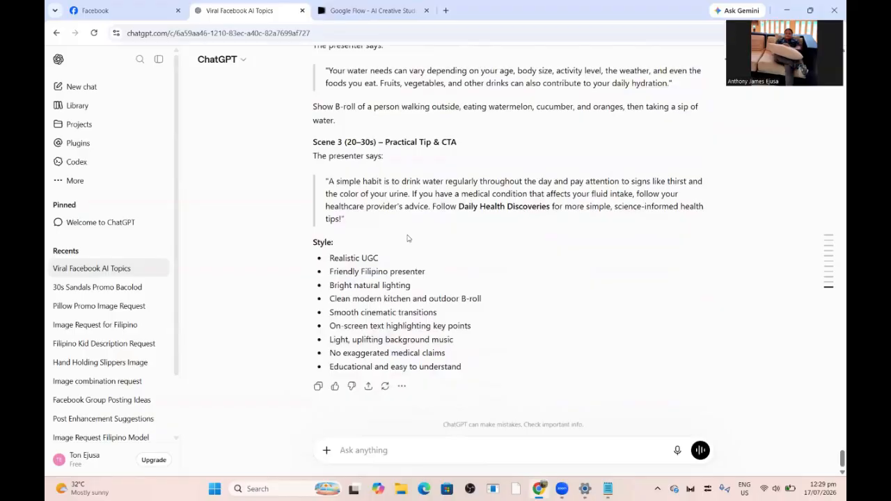
scroll(507, 271, "up", 5)
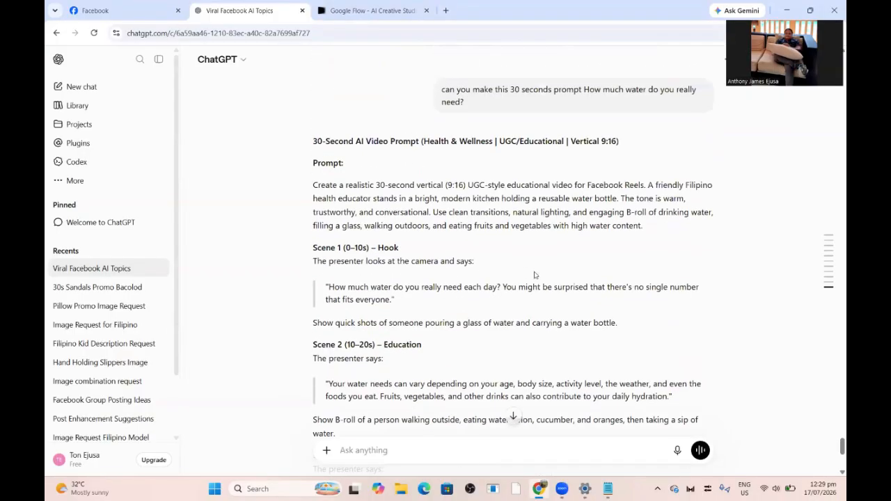
scroll(535, 276, "down", 5)
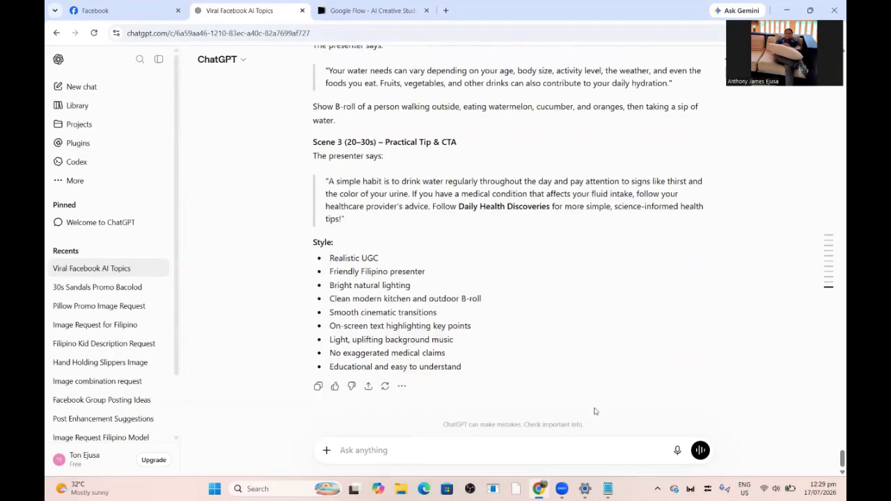
left_click(609, 489)
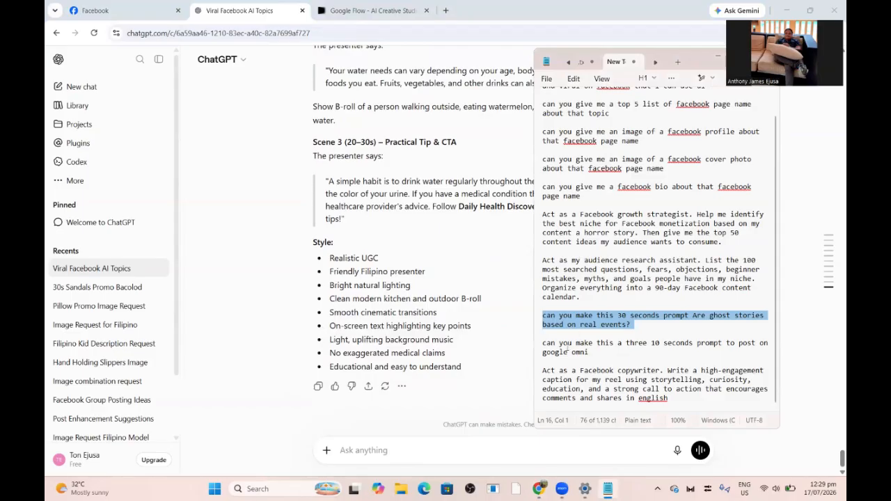
triple_click(556, 346)
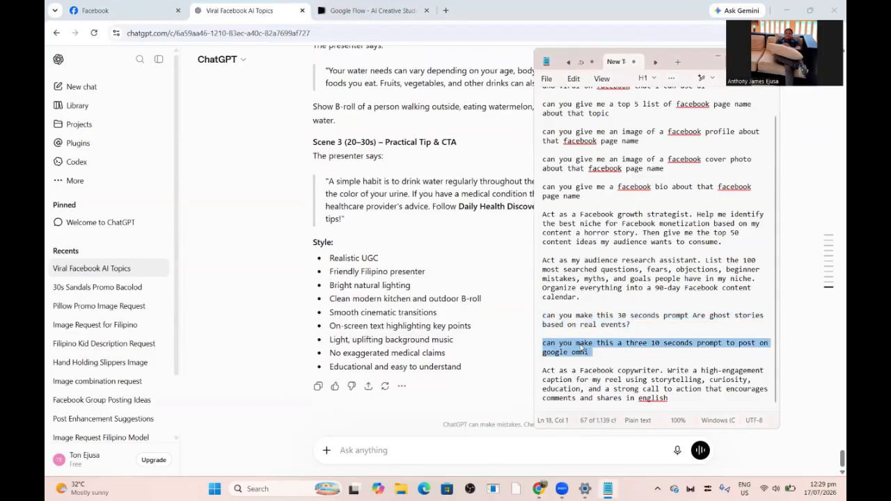
right_click(580, 346)
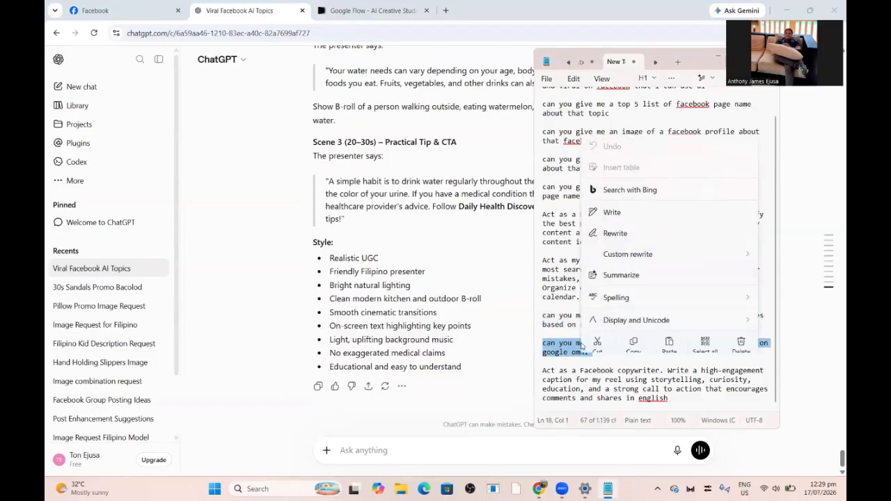
left_click(628, 320)
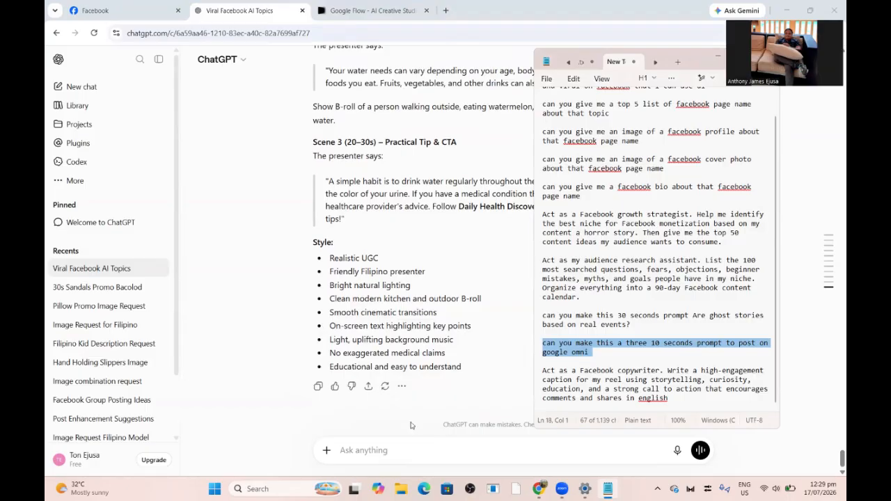
left_click(410, 425)
key("ctrl+v")
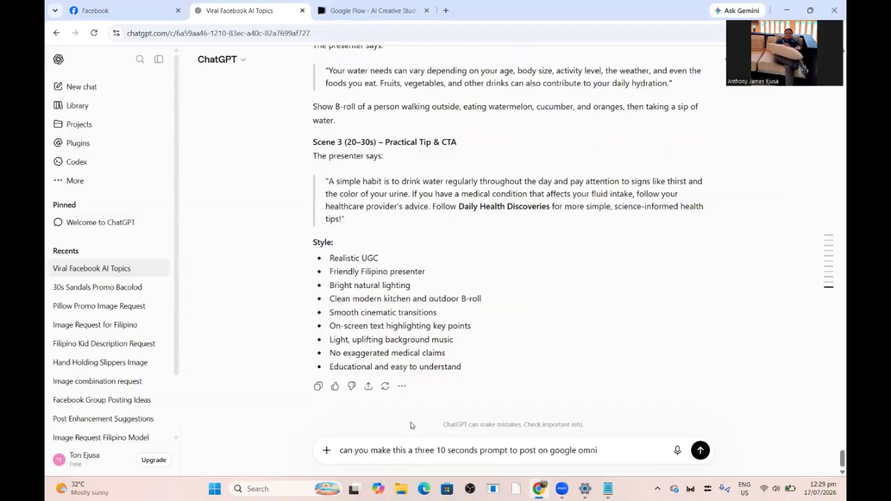
left_click(700, 450)
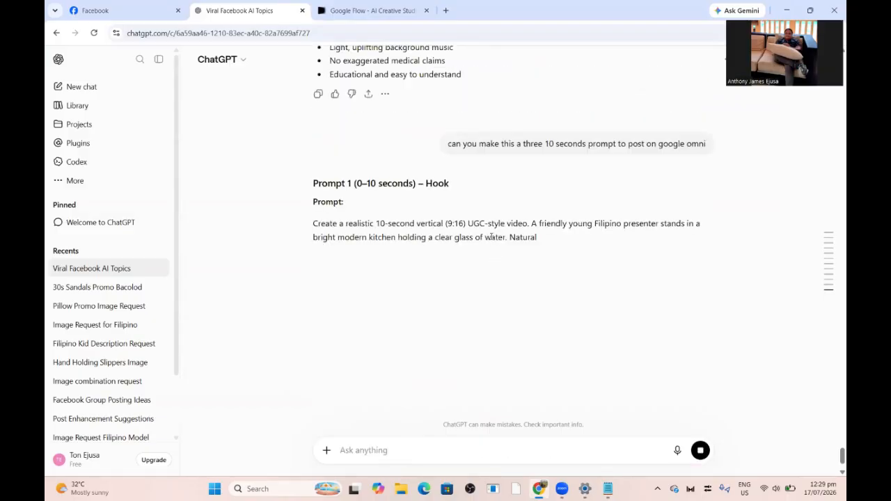
Step: Review the reply and copy all three 10-second prompts, from the Prompt 1 heading through the end of Prompt 3
scroll(491, 238, "down", 2)
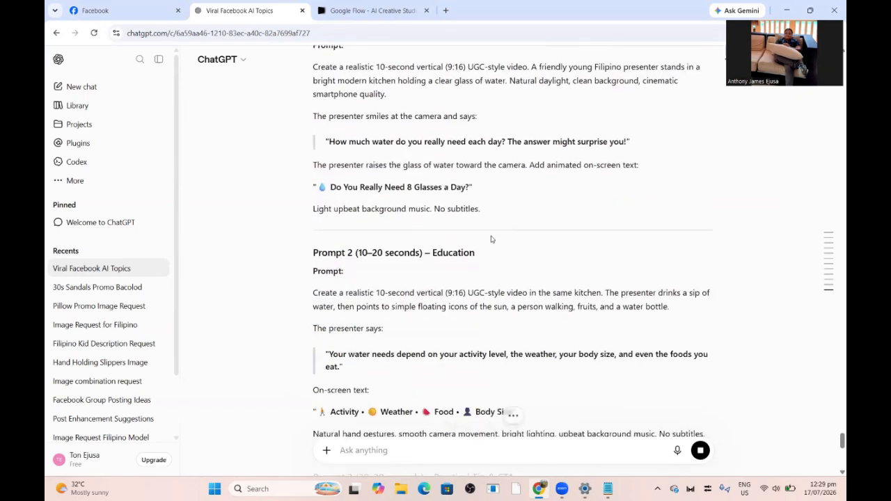
scroll(491, 239, "down", 4)
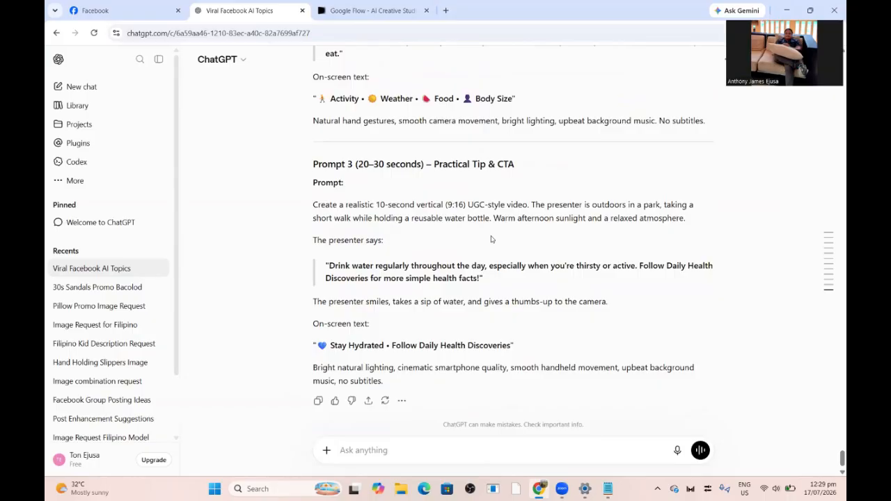
scroll(491, 239, "up", 10)
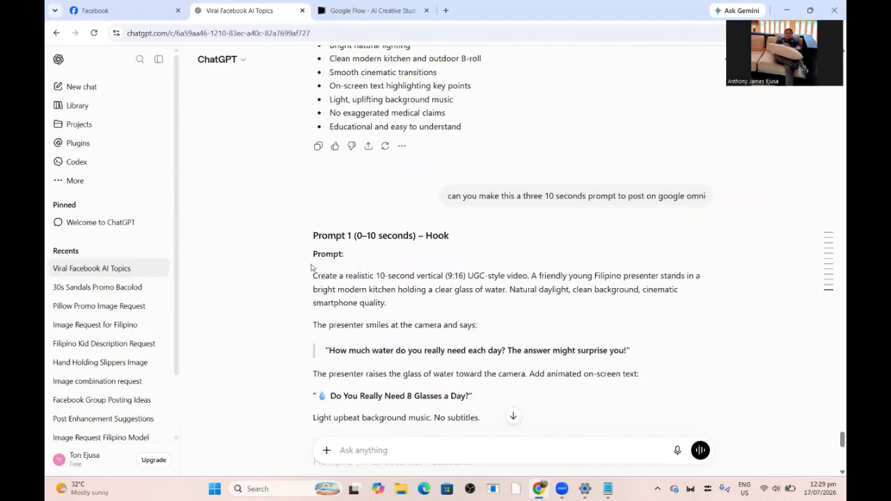
left_click_drag(311, 241, 426, 366)
right_click(382, 326)
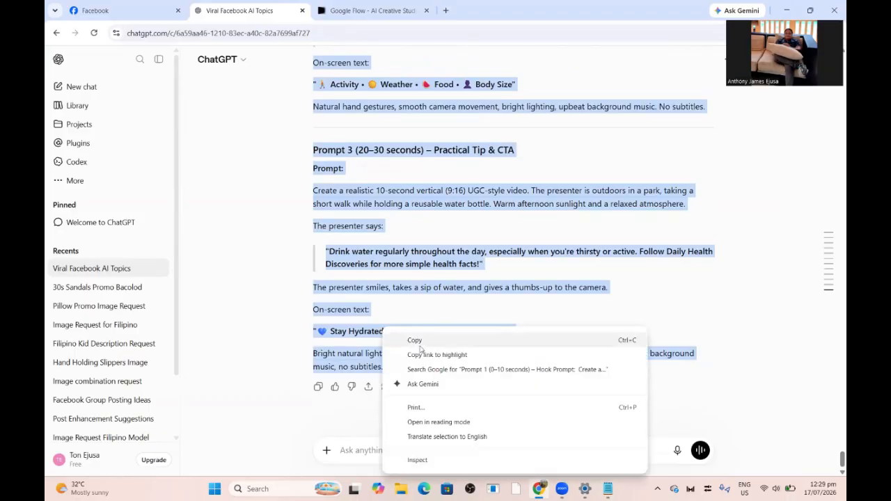
left_click(416, 341)
Step: Switch to Google Flow and create a new project
left_click(369, 10)
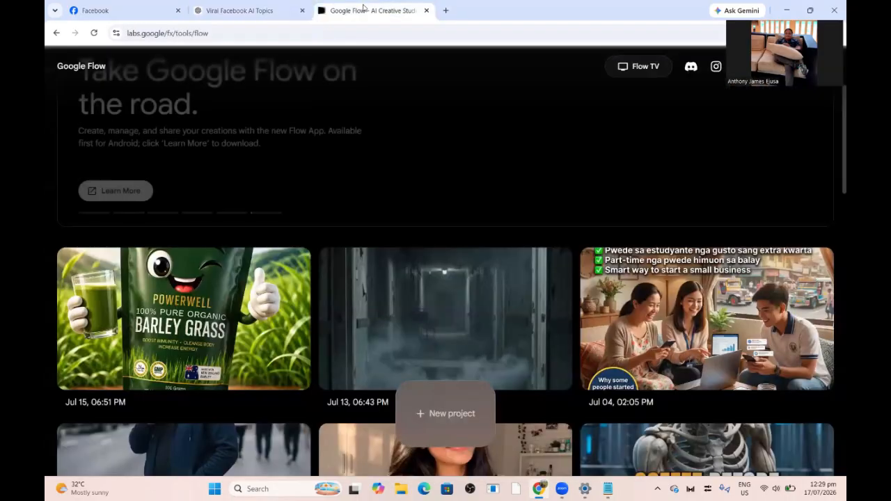
scroll(499, 175, "down", 2)
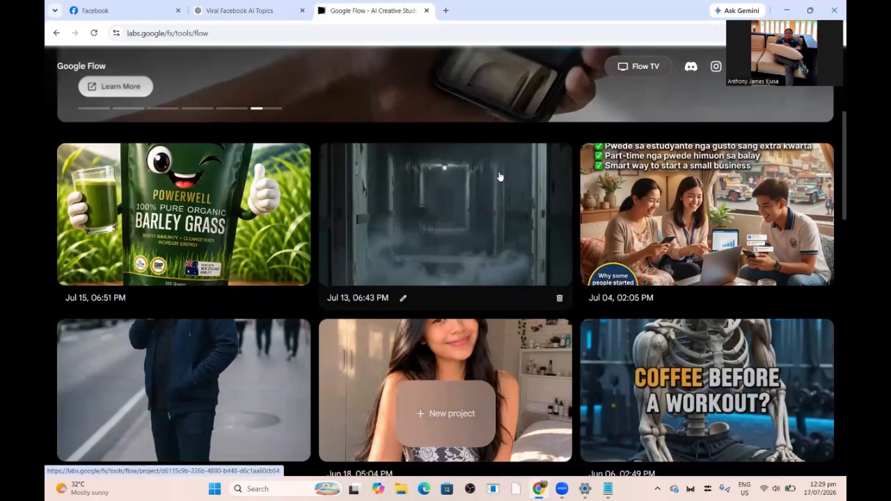
scroll(498, 175, "up", 1)
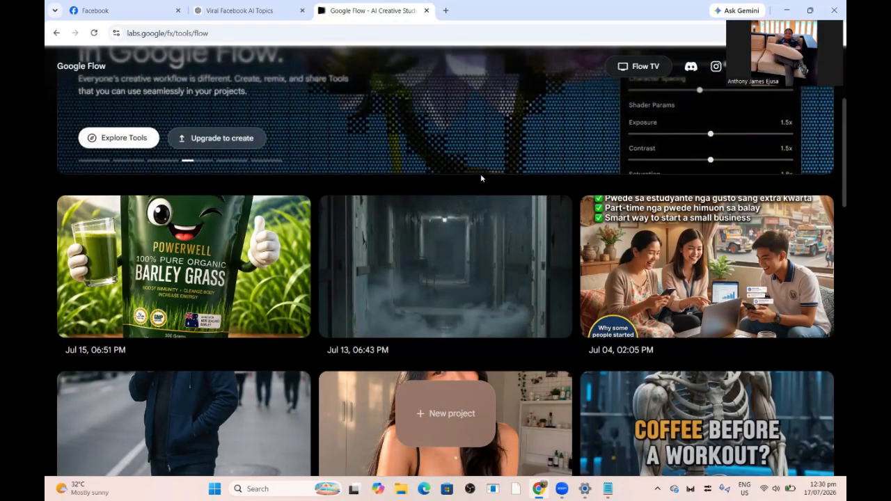
left_click(427, 420)
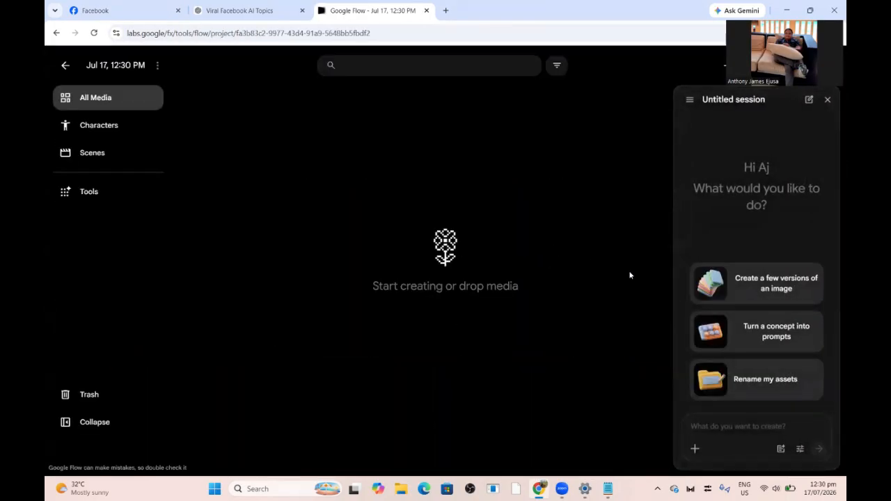
Step: Save agent settings with the video default at 9:16 using Omni Flash and the image default at 9:16 with 1x output
left_click(800, 450)
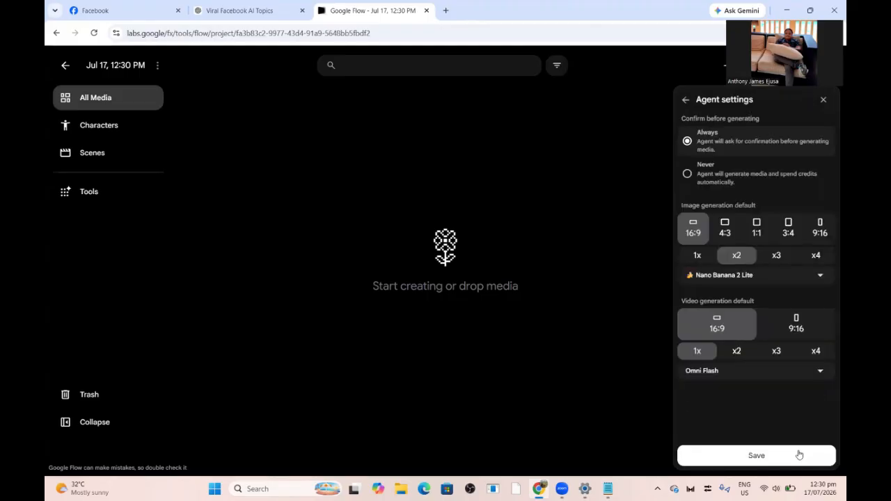
left_click(797, 327)
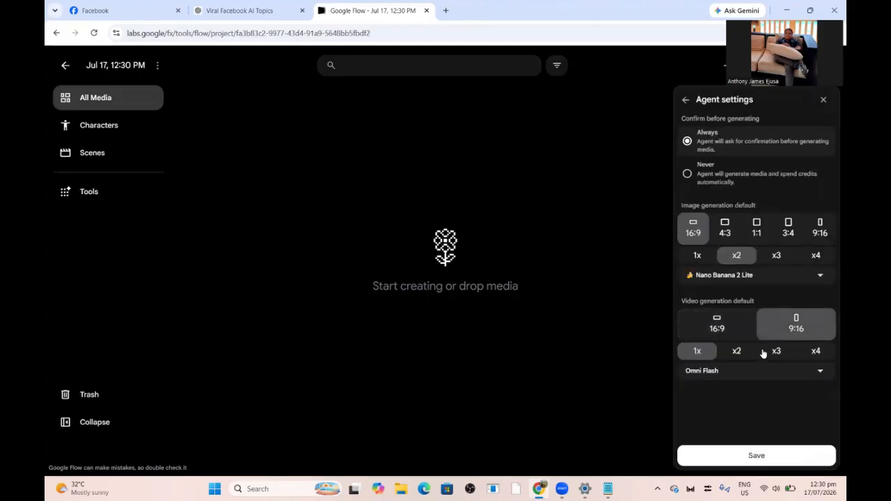
left_click(702, 377)
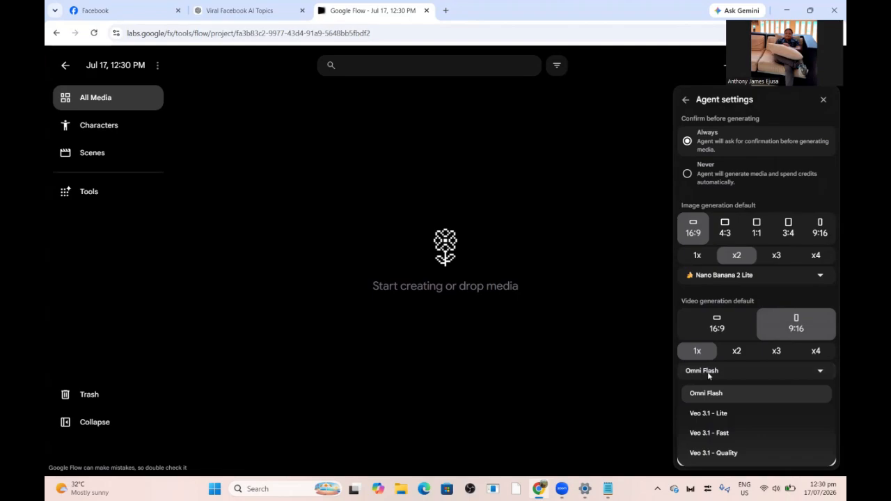
left_click(707, 376)
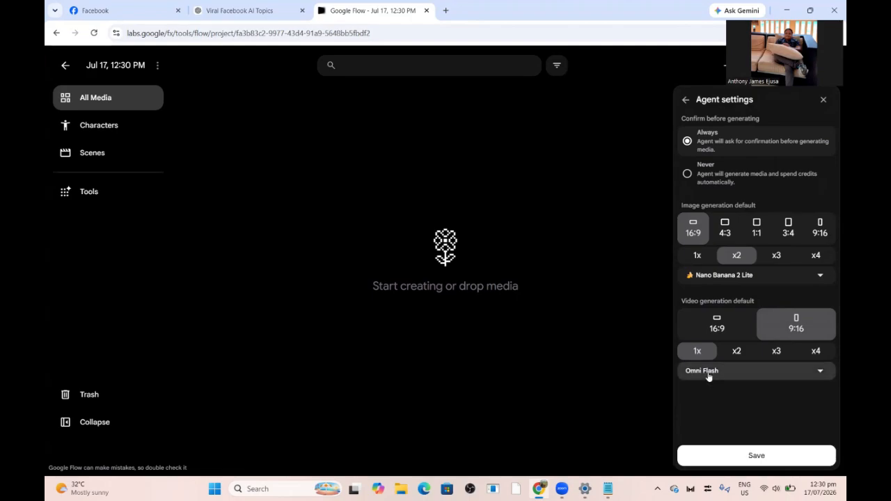
left_click(821, 231)
left_click(696, 256)
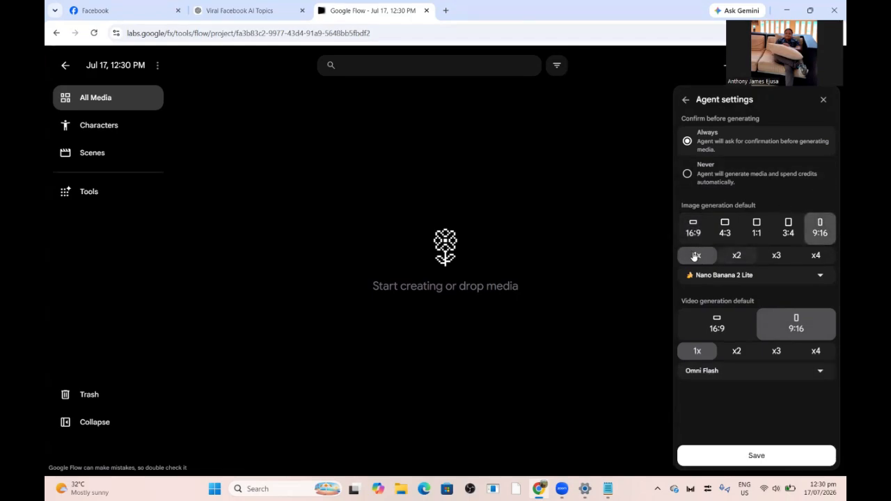
left_click(764, 456)
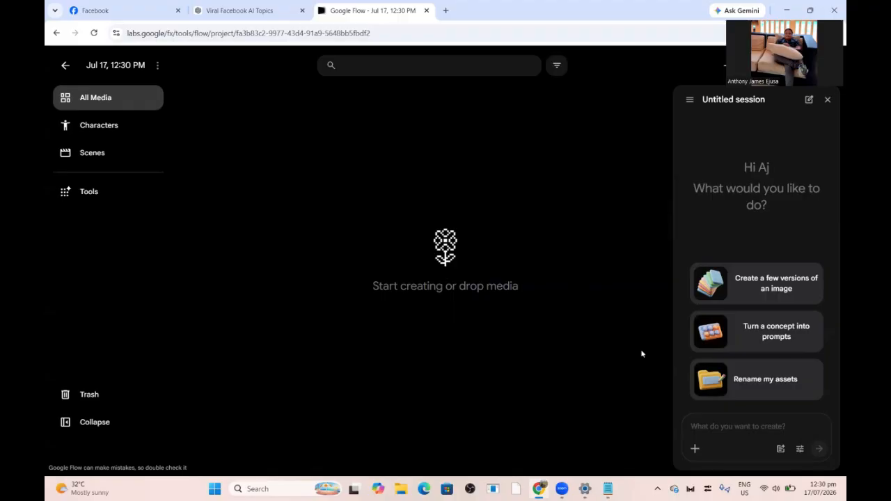
Step: Paste the three copied 10-second prompts into the project's agent chat, submit them and approve the video generations
left_click(719, 422)
key("ctrl+v")
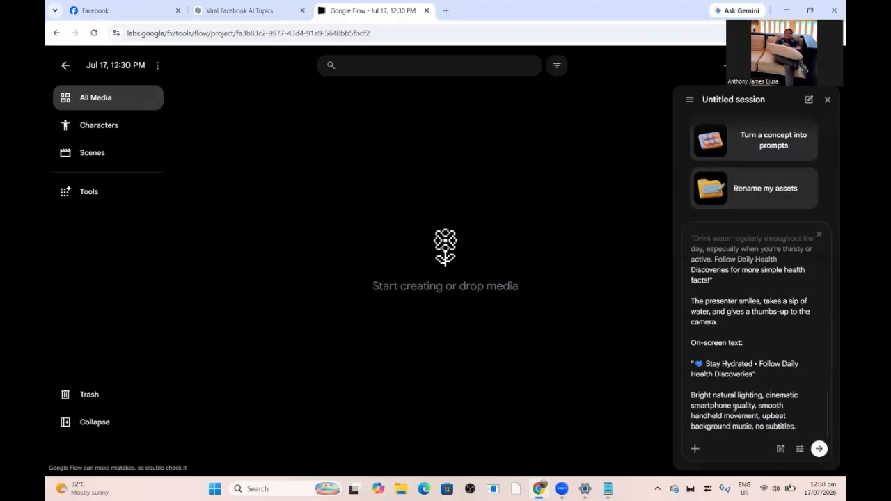
scroll(735, 408, "up", 10)
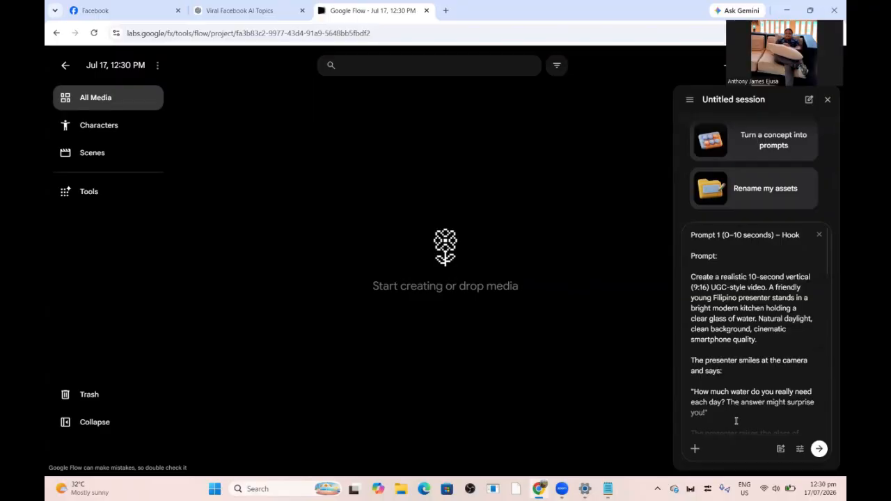
scroll(735, 408, "down", 10)
left_click(819, 451)
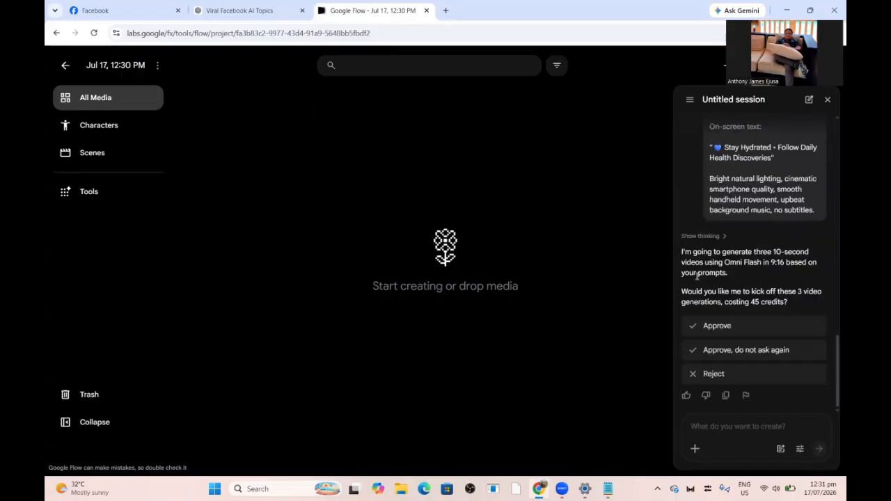
left_click(725, 326)
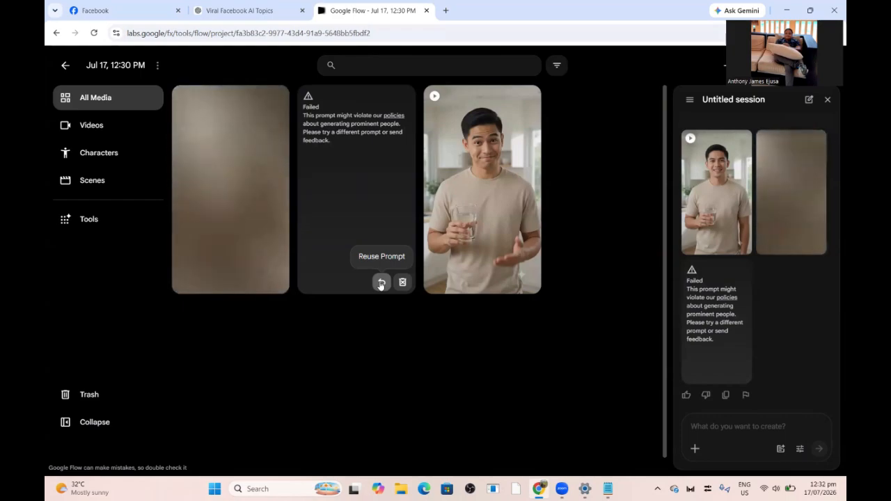
Step: Reuse the failed clip's park-walk prompt in the agent chat, check it against the original prompts, resubmit it and approve the video generation
left_click(381, 282)
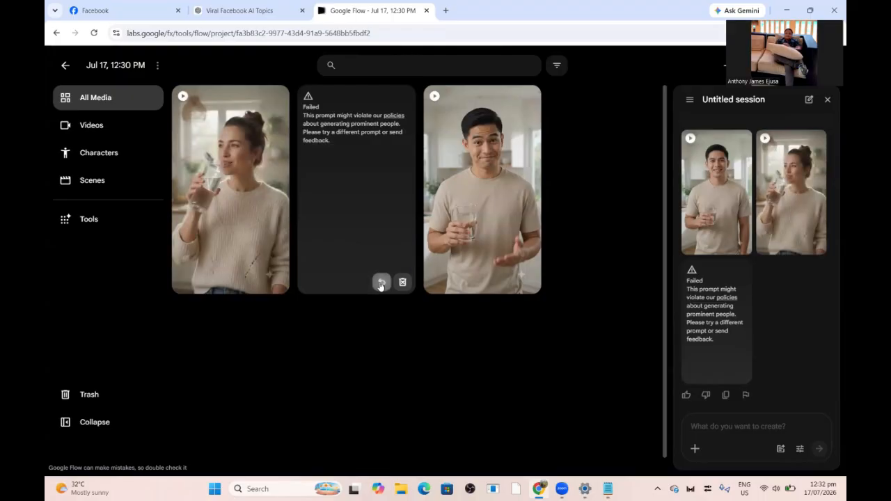
scroll(779, 396, "down", 3)
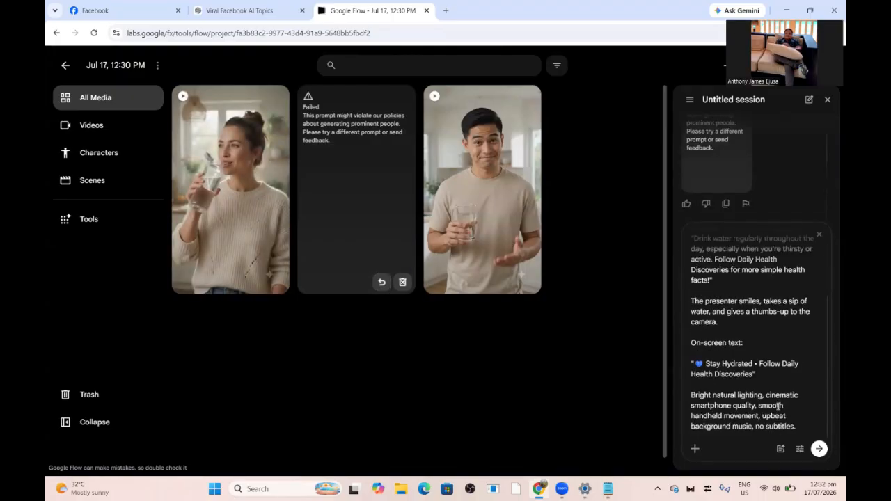
scroll(778, 406, "up", 3)
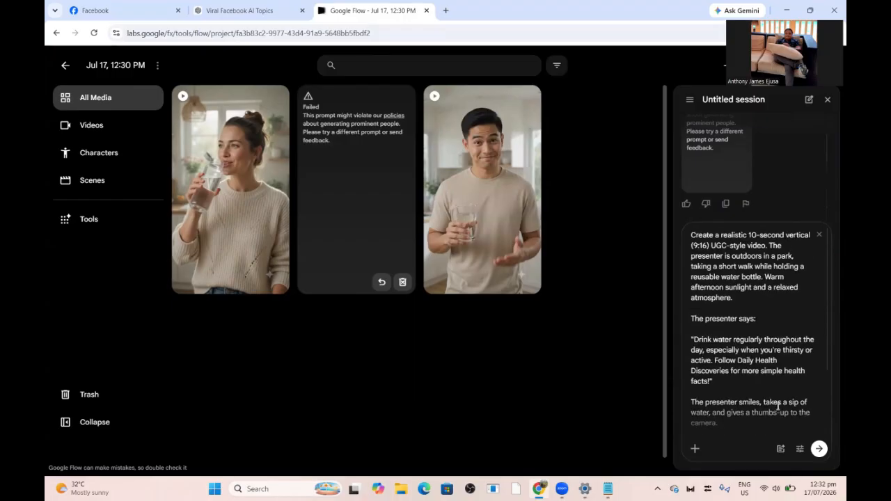
scroll(764, 189, "up", 10)
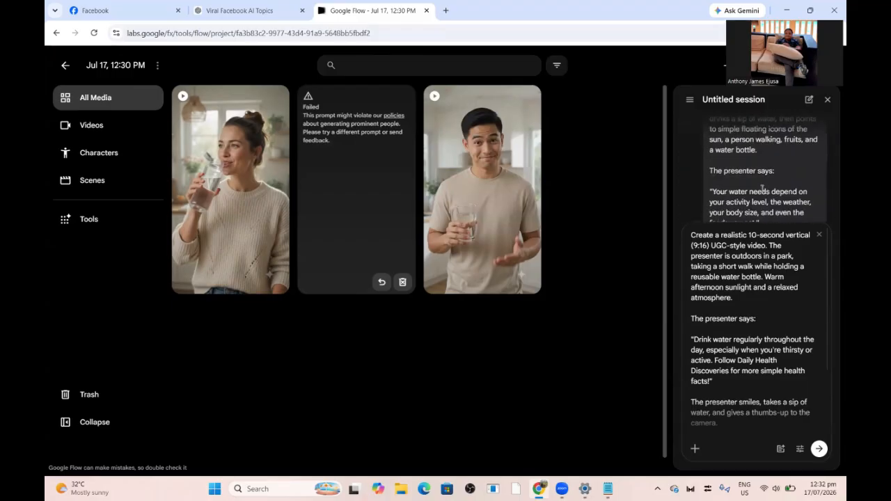
scroll(762, 188, "up", 2)
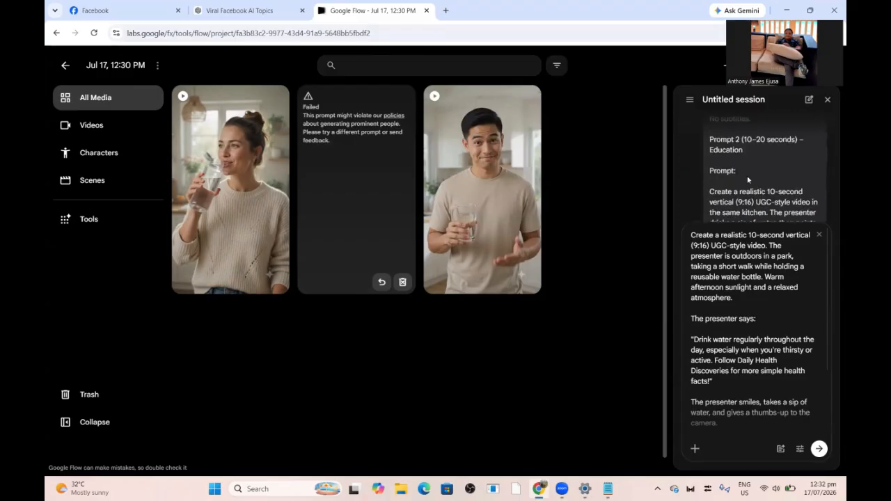
scroll(747, 180, "down", 2)
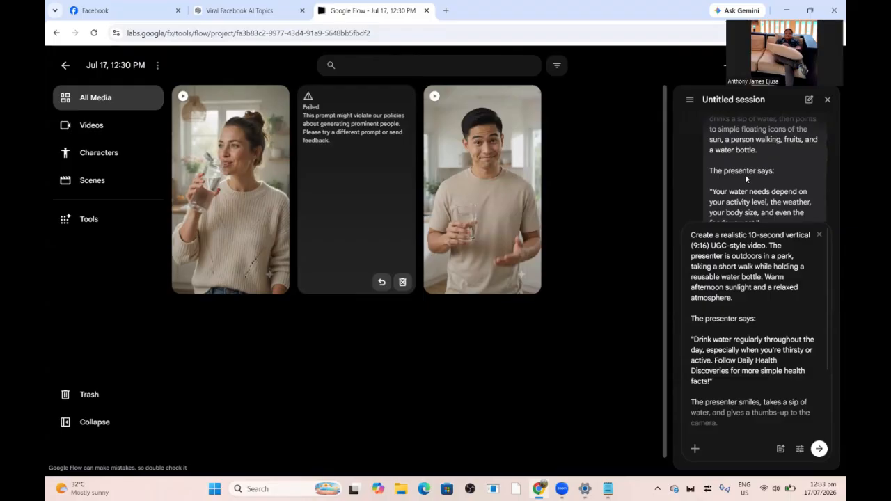
scroll(745, 174, "down", 8)
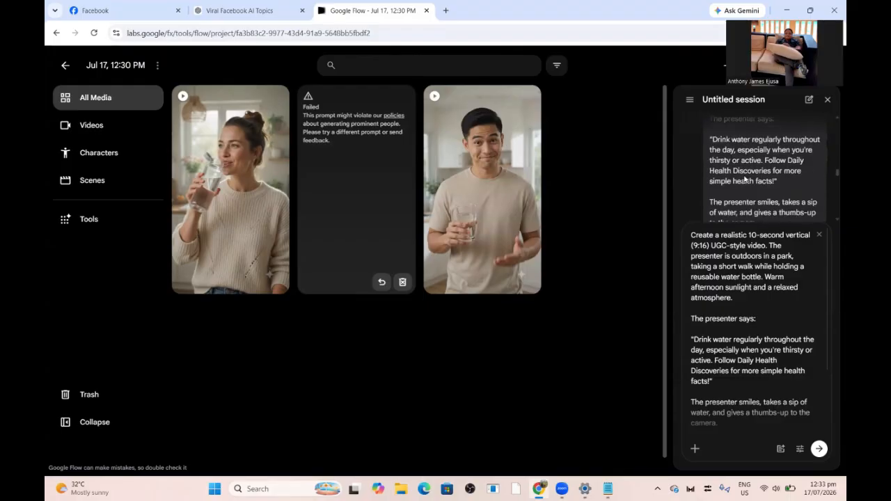
scroll(742, 179, "down", 6)
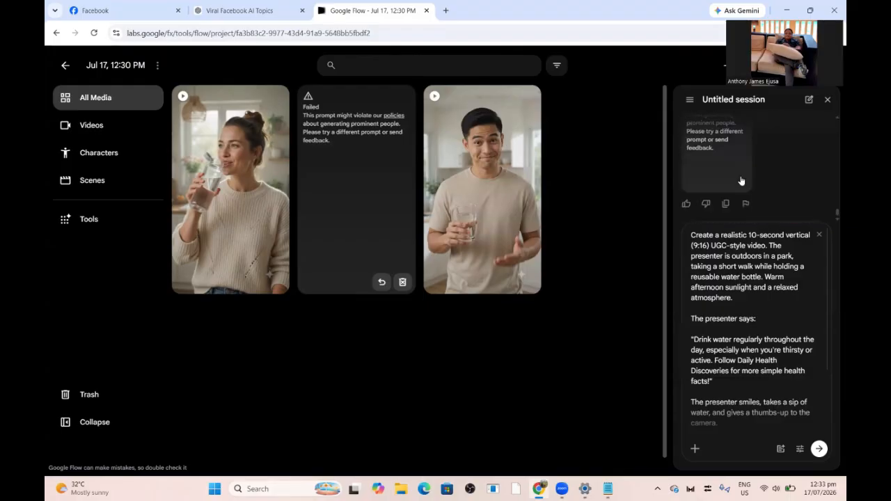
left_click(819, 450)
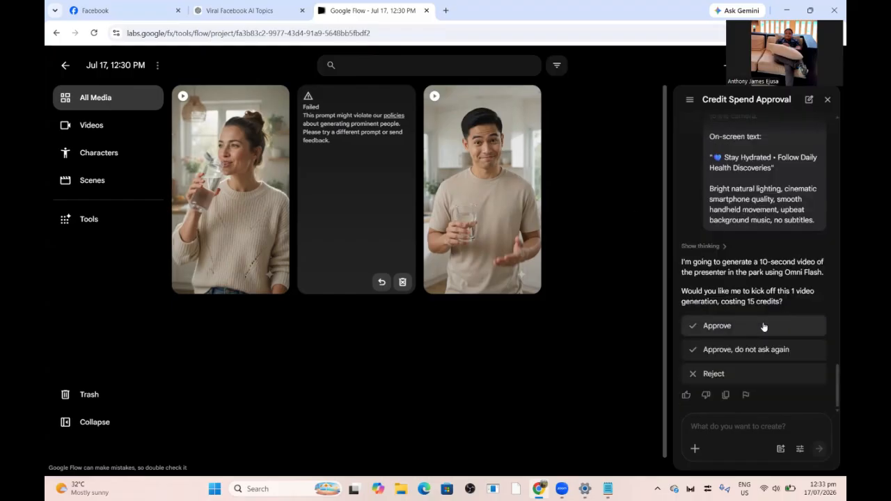
left_click(762, 325)
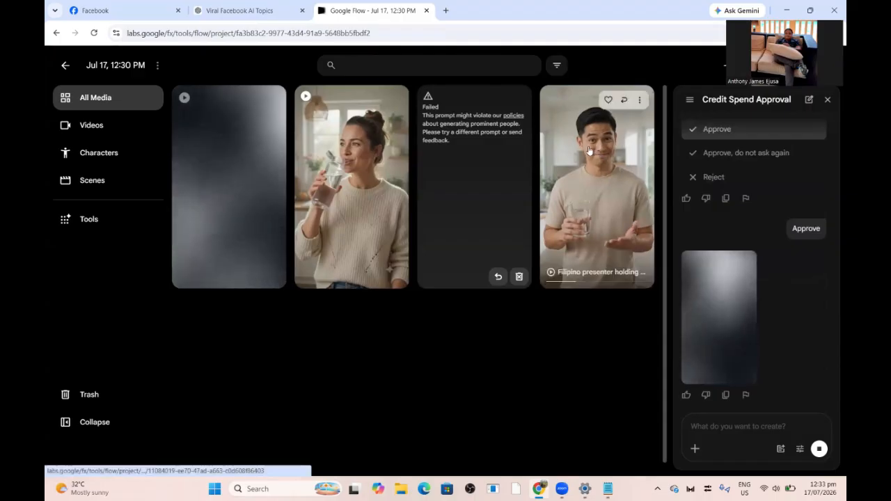
Step: Preview the "Filipino presenter holding water" and "Presenter drinks water points icons" clips, returning to the project's media after each
left_click(600, 169)
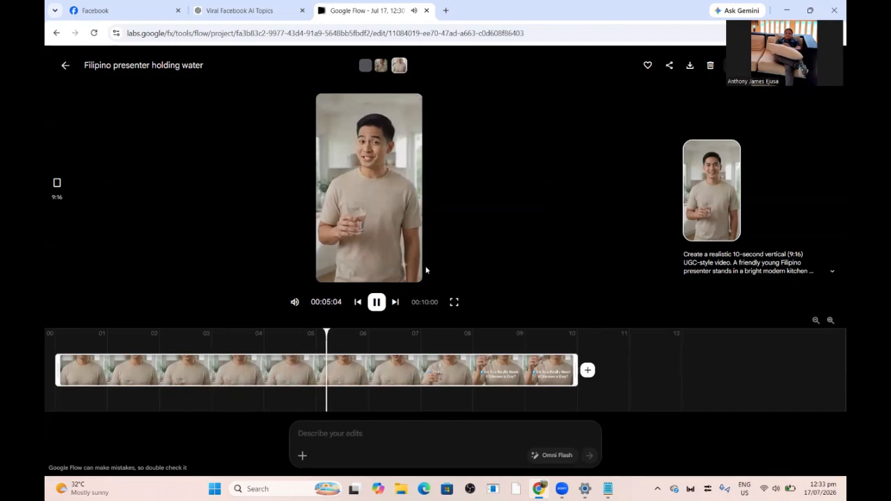
left_click(375, 302)
left_click(63, 65)
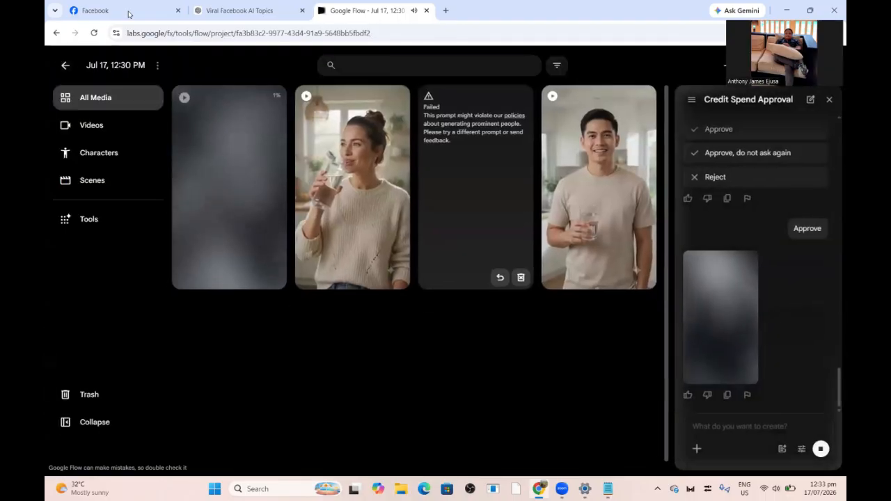
left_click(352, 221)
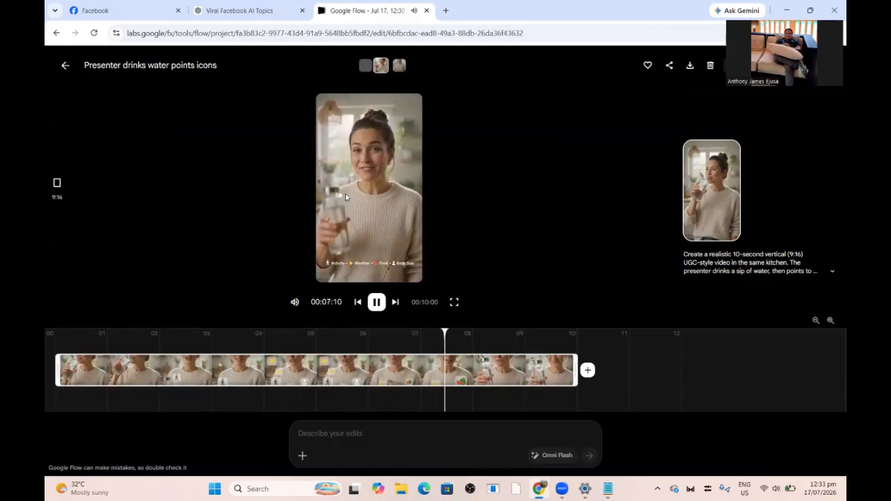
left_click(64, 64)
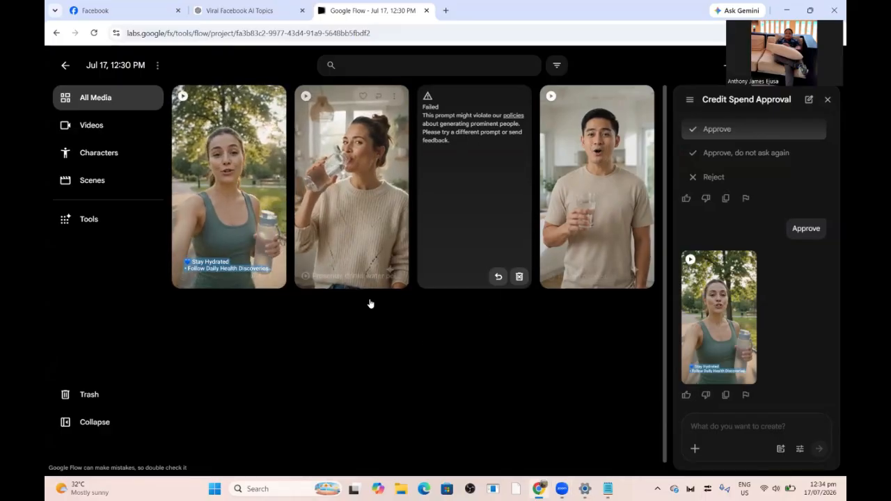
Step: Open the "Filipino presenter holding water" clip and add the "Presenter drinks water points icons" clip after it in a scene
left_click(608, 198)
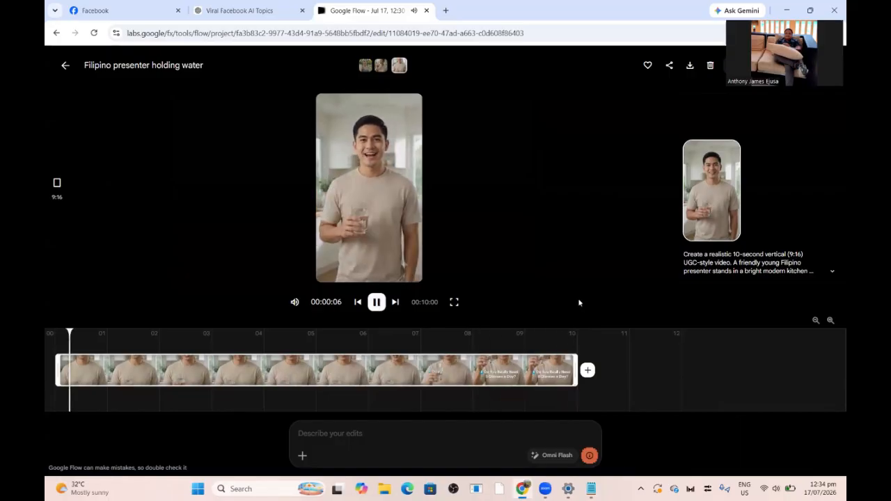
left_click(377, 301)
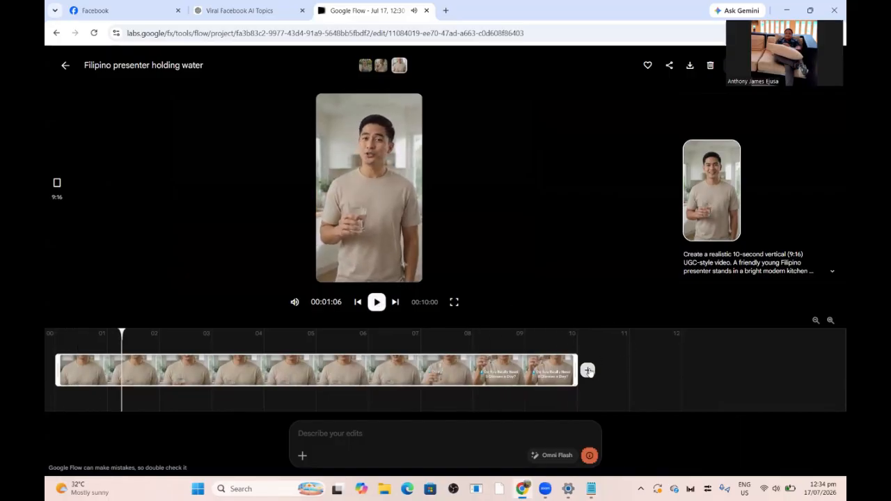
left_click(588, 371)
left_click(601, 325)
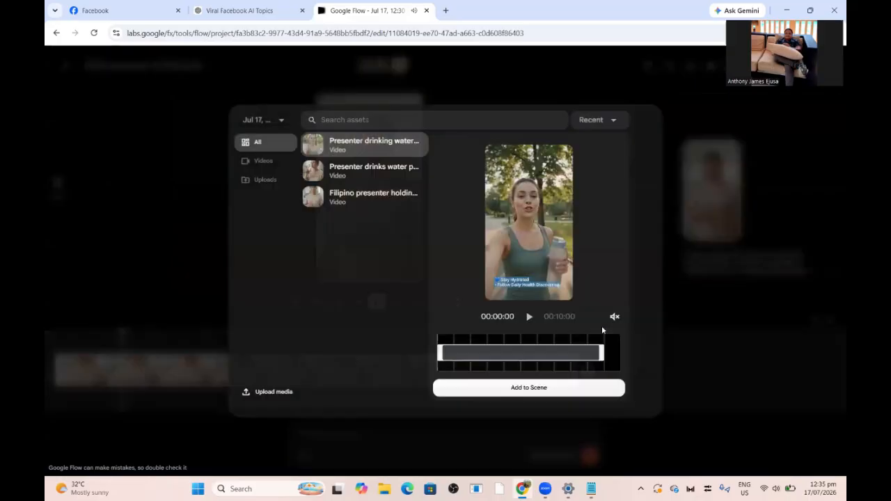
left_click(366, 172)
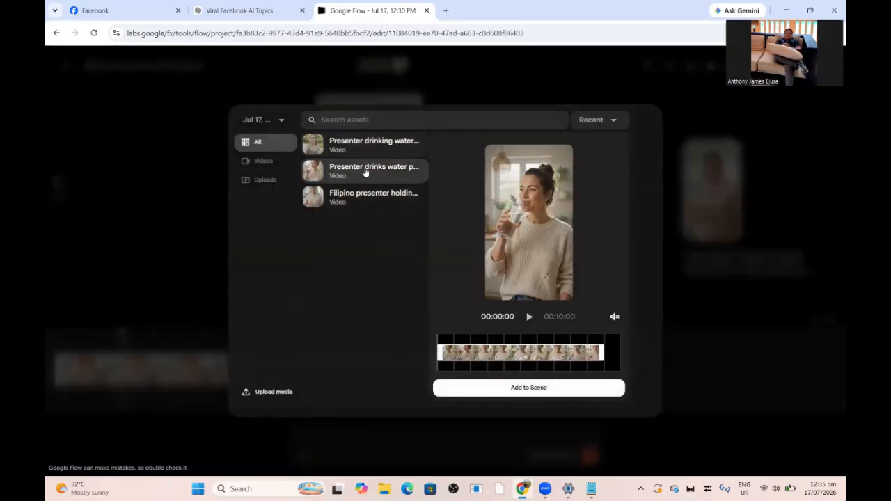
left_click(573, 390)
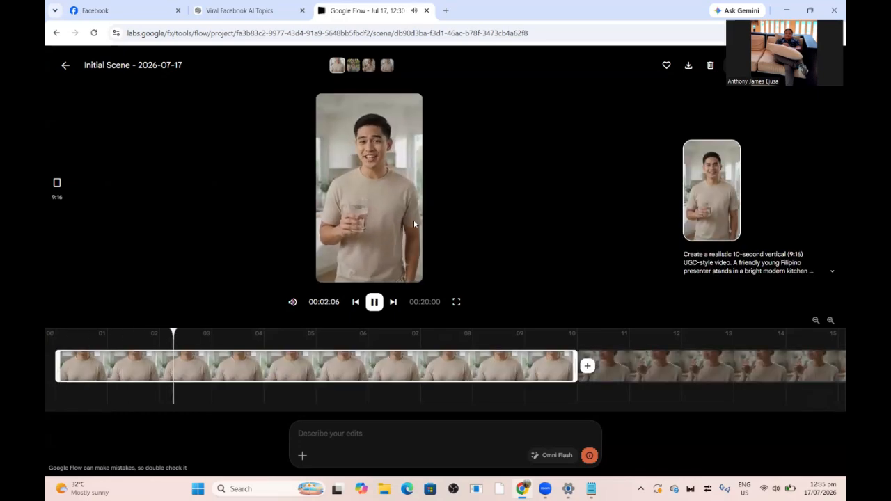
Step: Pause playback and add the outdoor park clip of the presenter drinking water after the second clip in the scene
left_click(638, 370)
left_click_drag(569, 410, 811, 411)
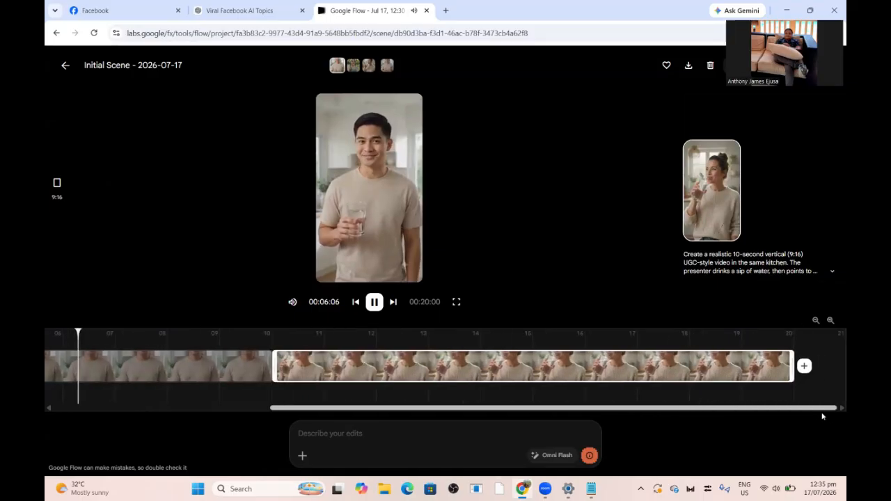
left_click(373, 301)
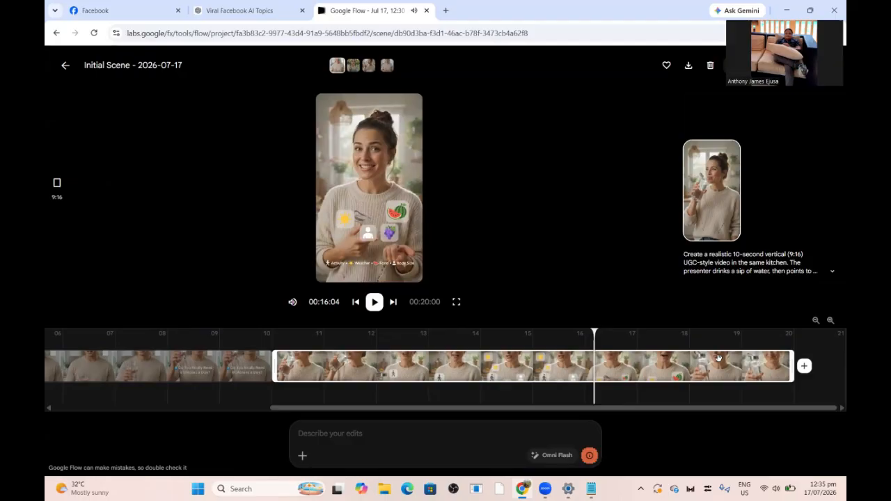
left_click(804, 366)
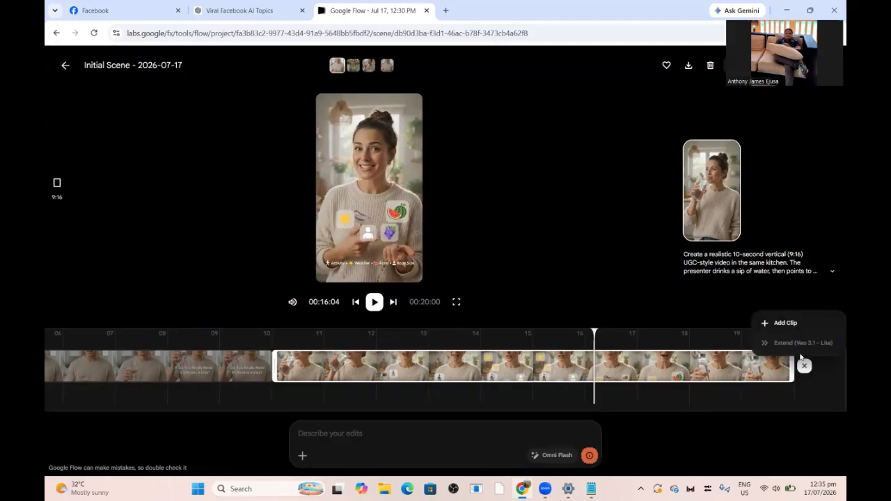
left_click(766, 322)
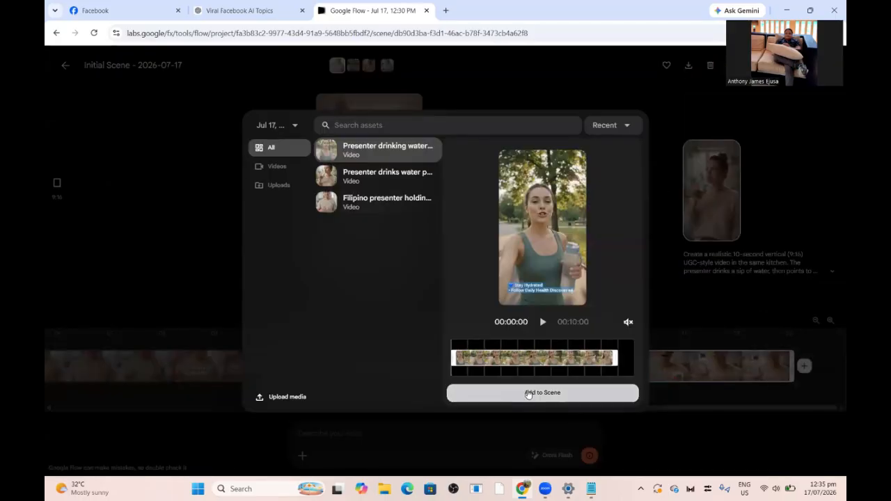
left_click(527, 391)
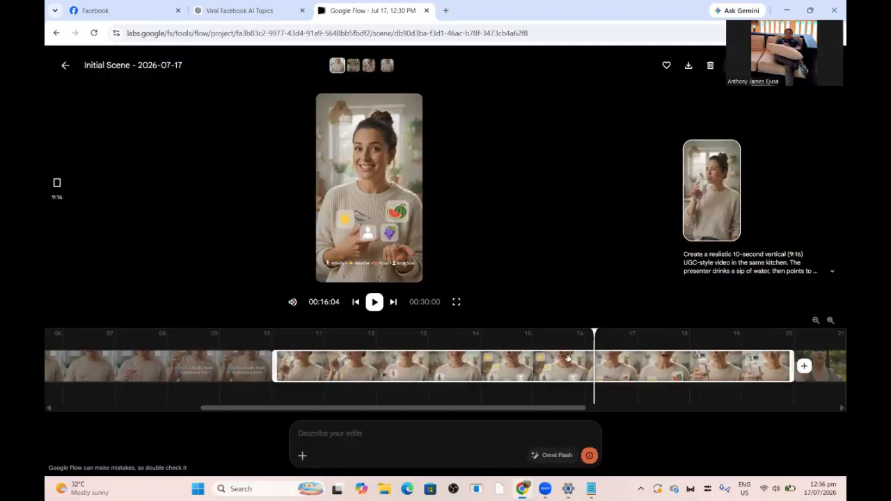
left_click_drag(569, 408, 821, 413)
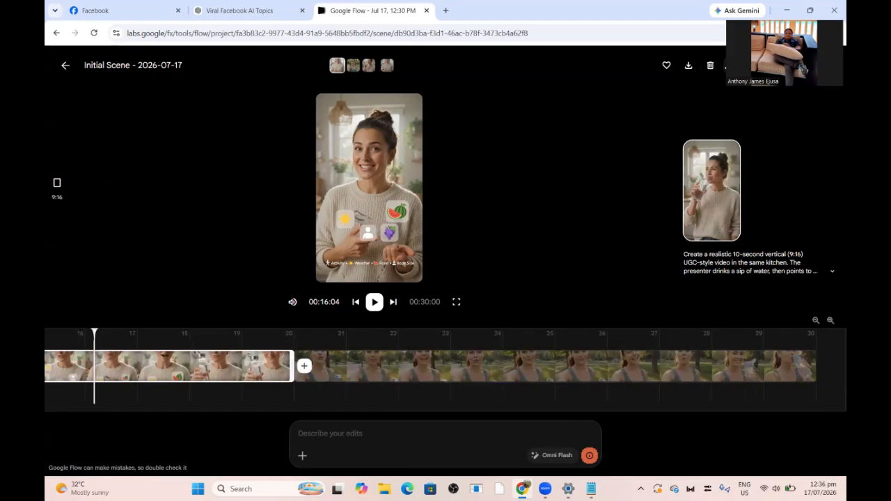
Step: Review the assembled scene's timeline from its end back to the first clip
left_click(688, 71)
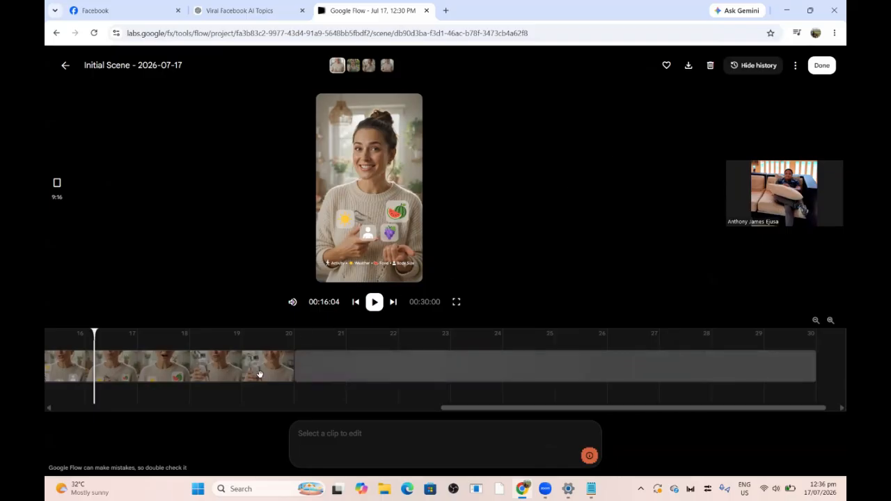
left_click_drag(493, 408, 77, 407)
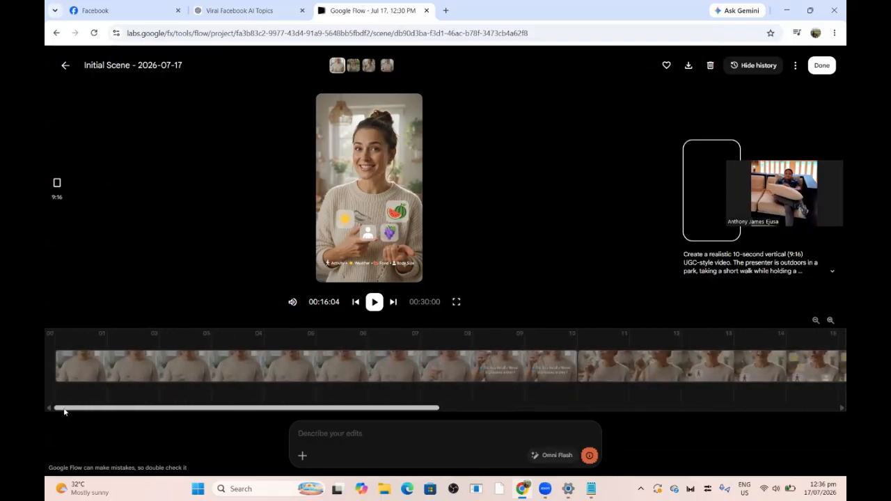
left_click(167, 369)
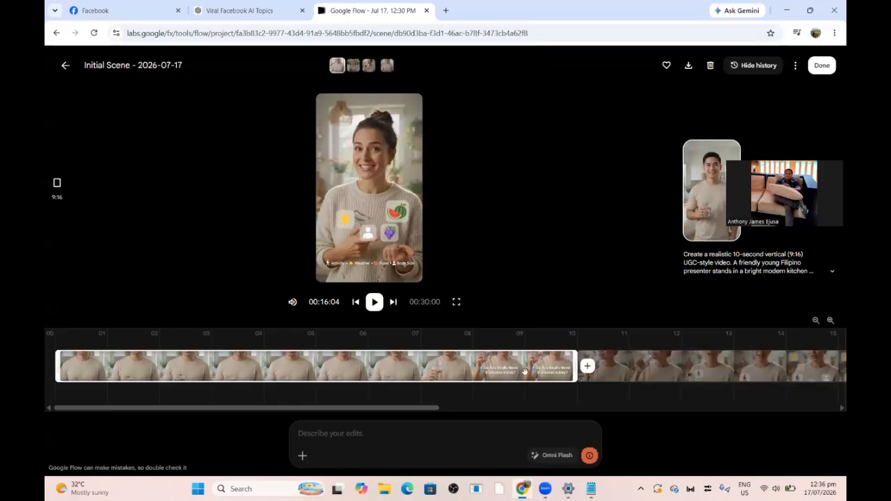
Step: Switch to ChatGPT, ask "can you make the prompt the same person from start to finish", and review the revised prompts
left_click(251, 4)
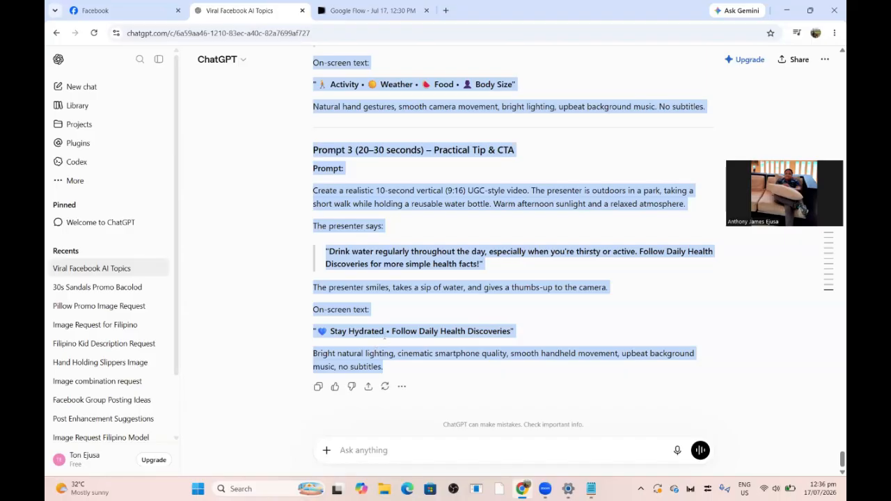
left_click(441, 425)
type("can you")
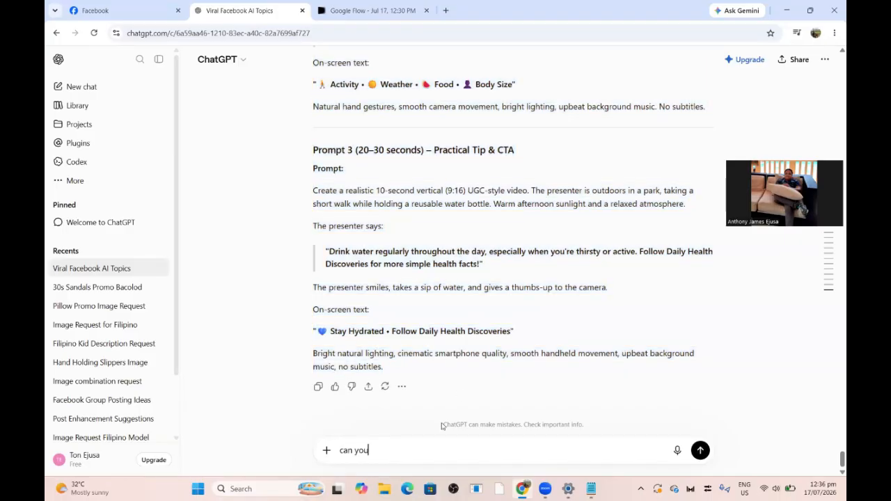
type(" make the avatar or the s")
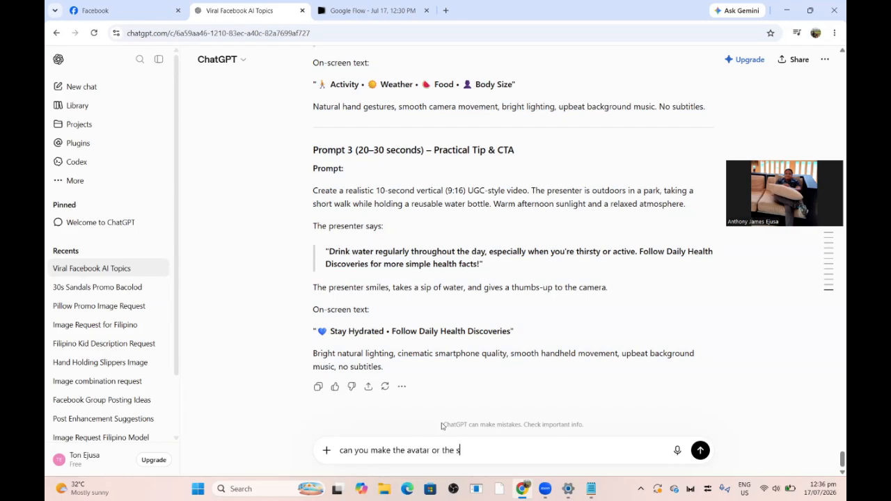
type("cene")
type("in a male mod")
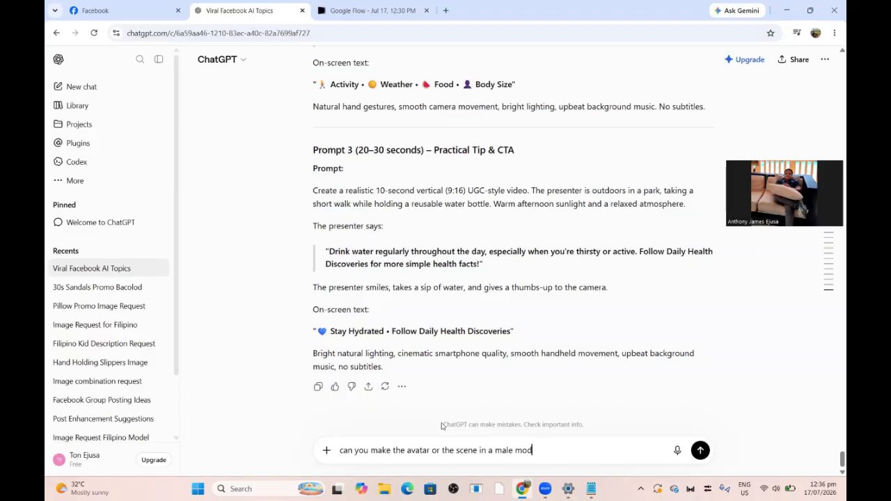
type("el")
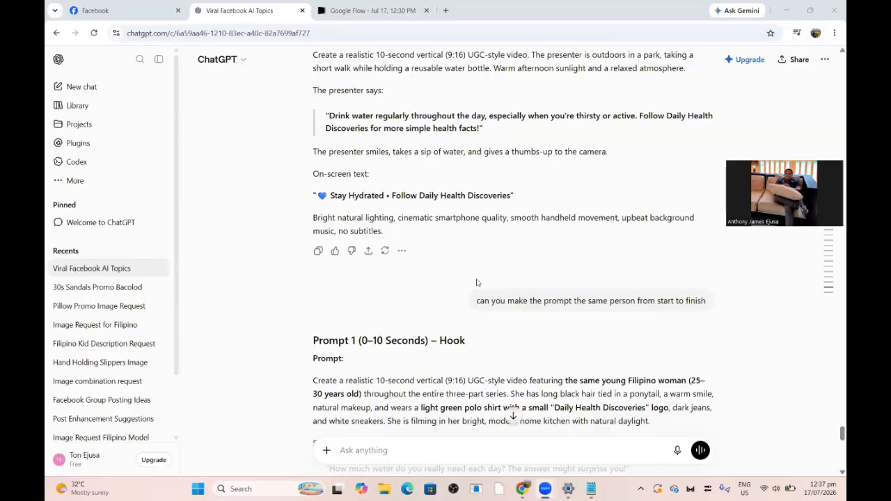
scroll(476, 283, "up", 1)
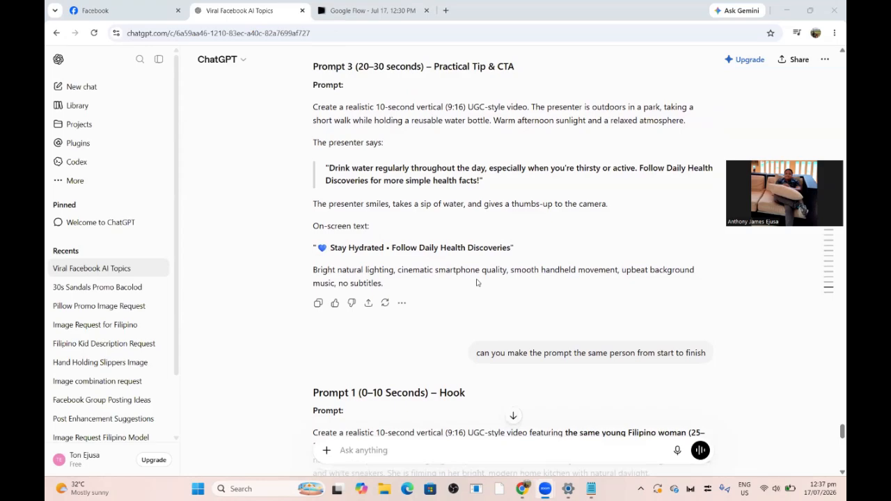
scroll(476, 282, "down", 2)
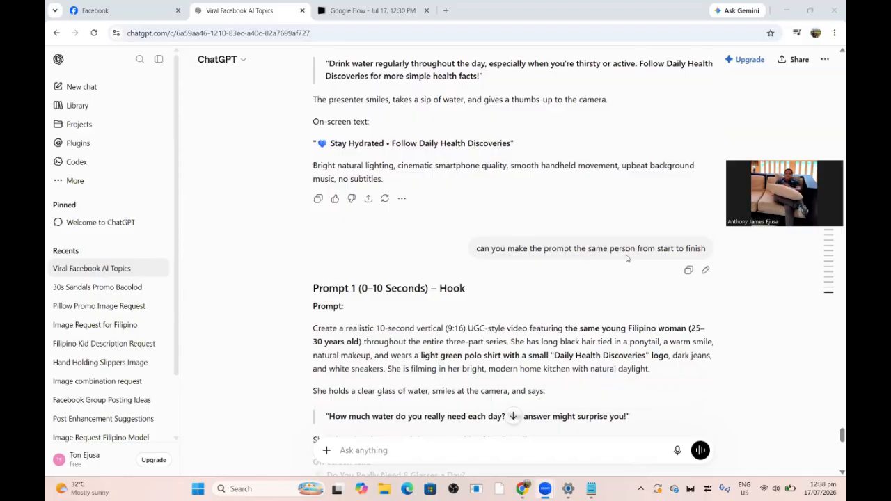
Step: Examine how the three revised prompts describe the same presenter, and briefly check the assembled scene in Google Flow
scroll(484, 206, "down", 2)
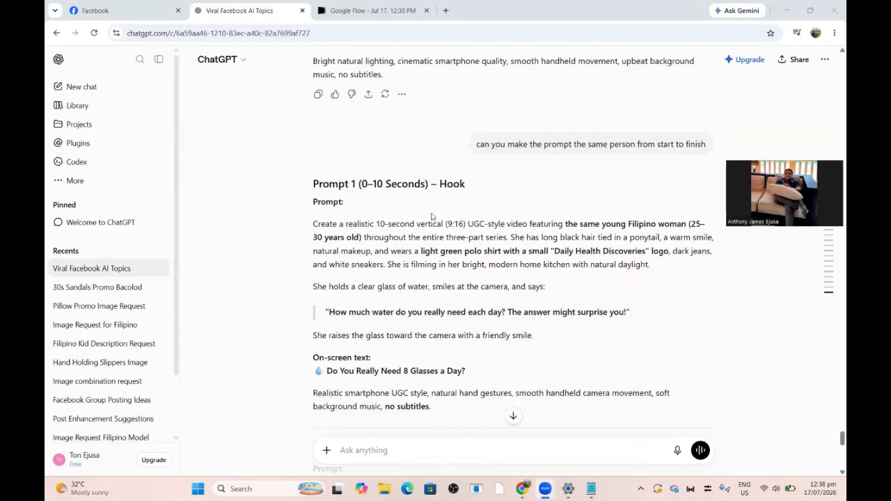
scroll(348, 224, "down", 1)
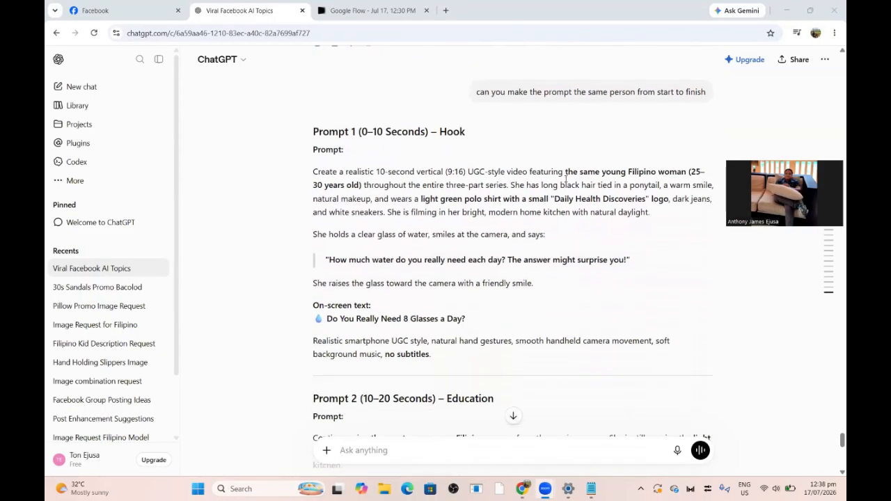
left_click_drag(629, 174, 362, 184)
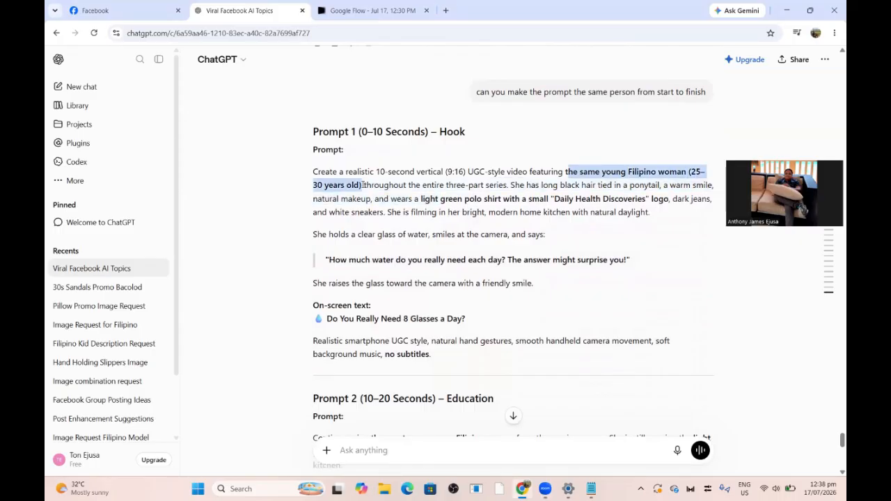
scroll(447, 218, "down", 3)
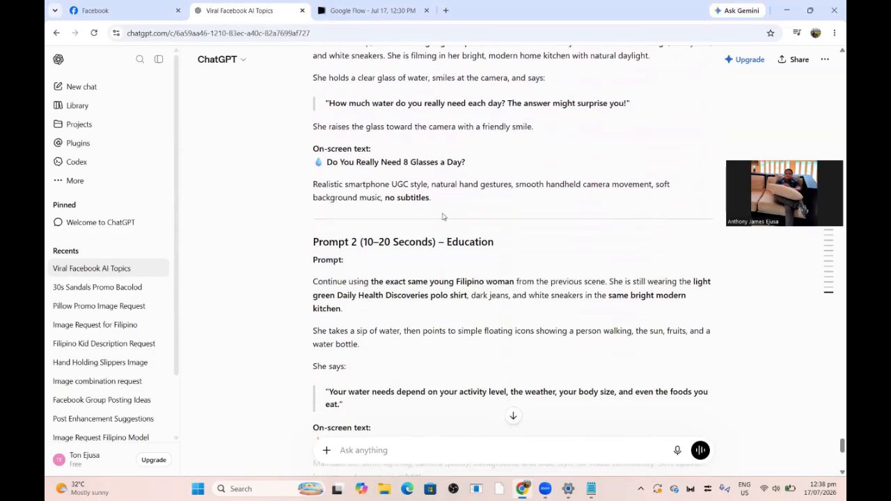
scroll(450, 268, "down", 1)
scroll(449, 269, "down", 1)
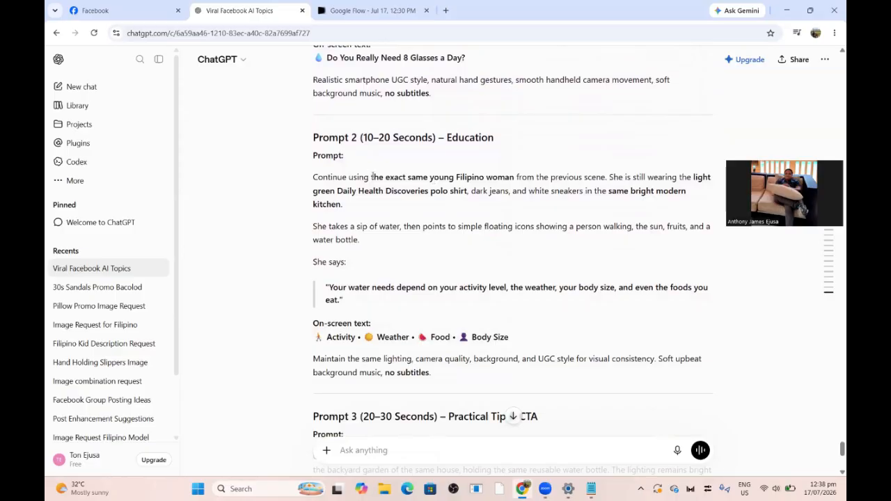
left_click_drag(371, 177, 513, 178)
scroll(513, 181, "down", 3)
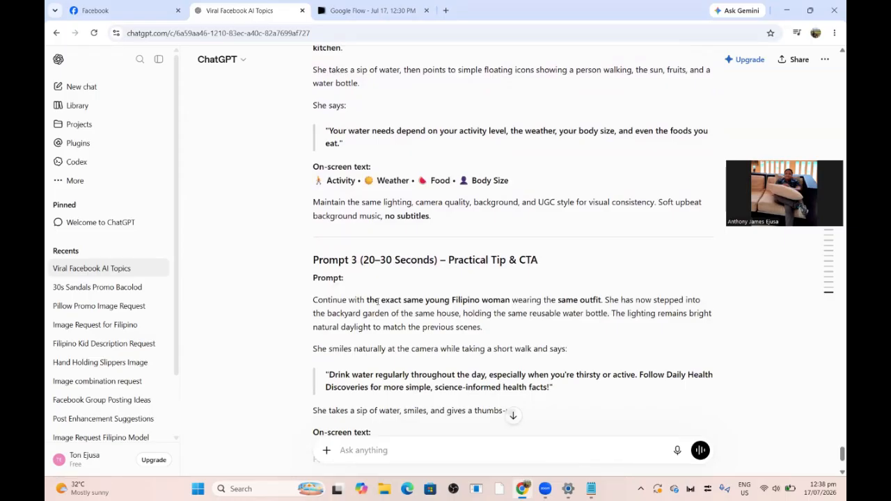
left_click_drag(367, 299, 527, 300)
scroll(515, 306, "up", 3)
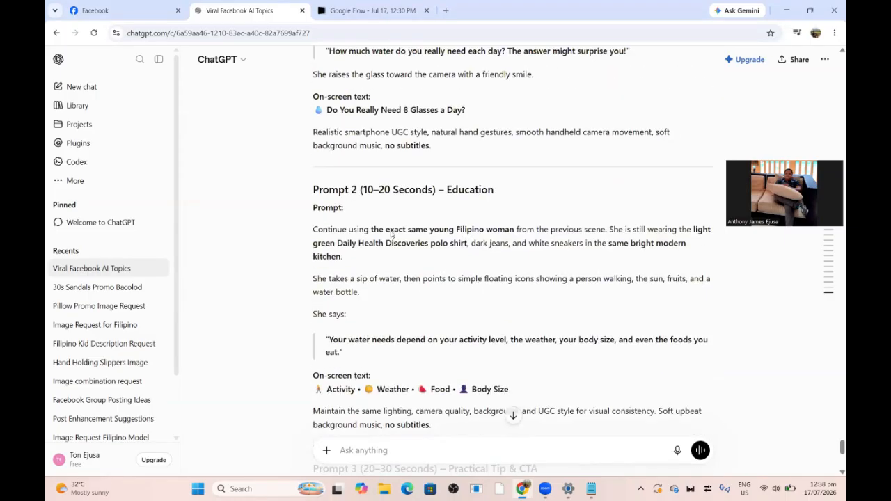
scroll(455, 363, "down", 5)
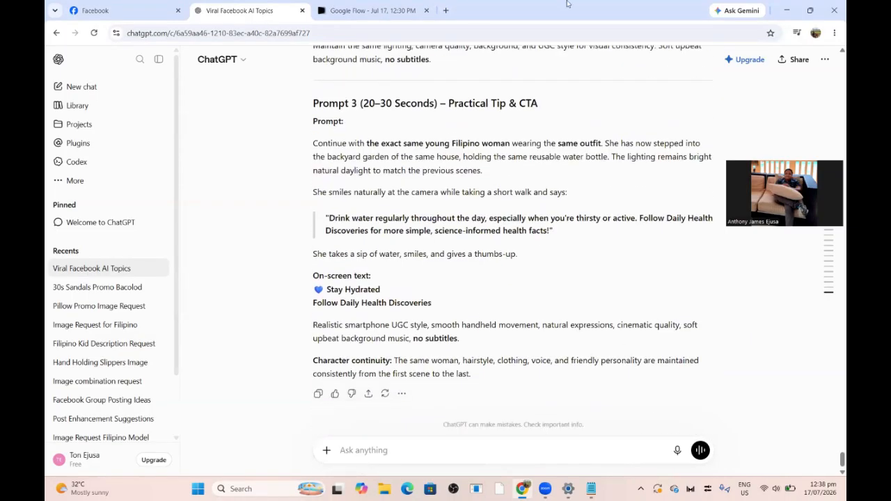
left_click(373, 11)
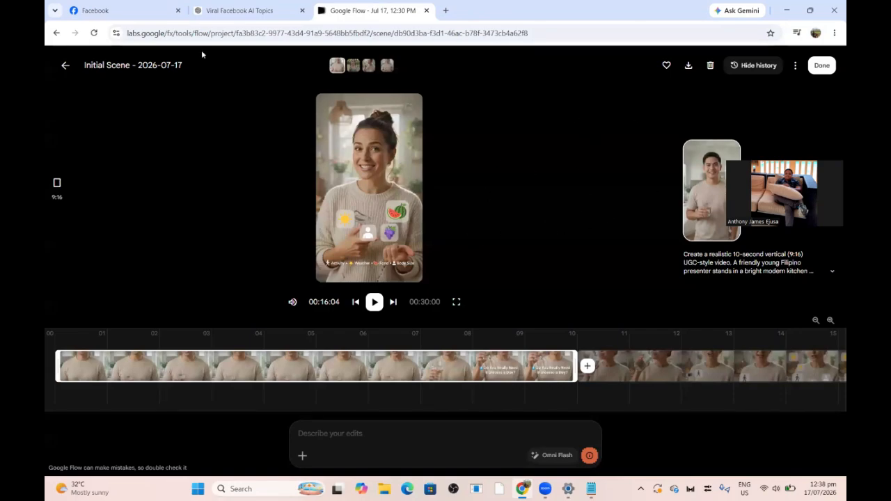
left_click(243, 11)
scroll(466, 214, "down", 1)
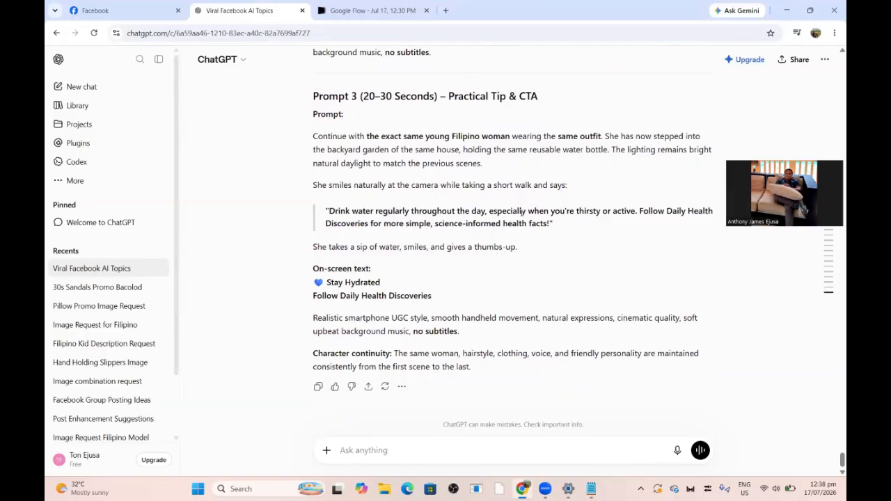
Step: Switch to the Notepad prompt list and copy the "Act as a Facebook copywriter" reel caption prompt
left_click(590, 488)
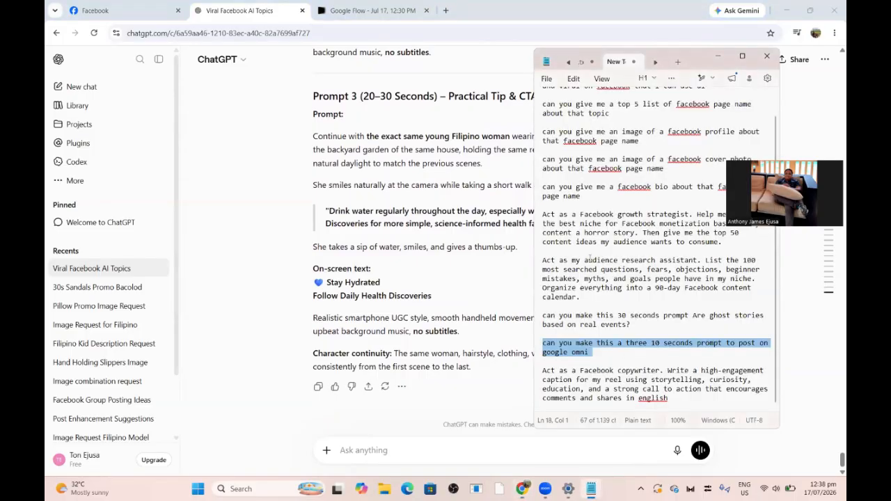
left_click_drag(543, 371, 638, 407)
key("ctrl+c")
right_click(621, 376)
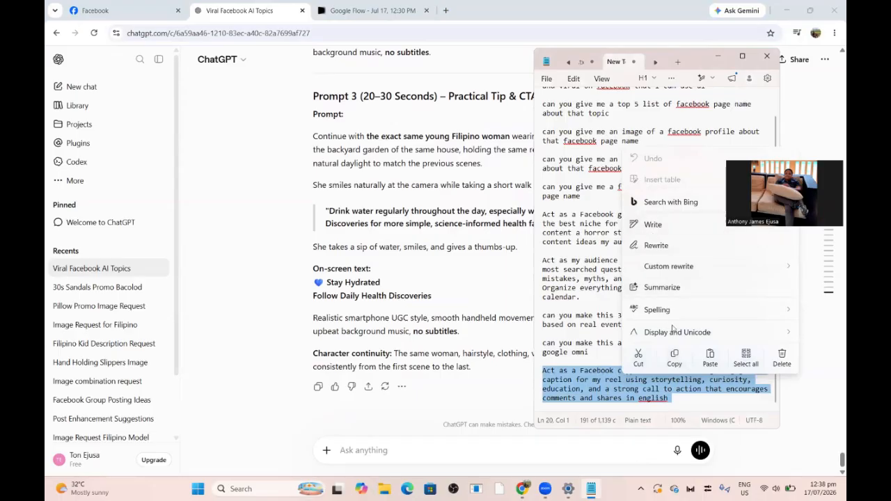
left_click(673, 358)
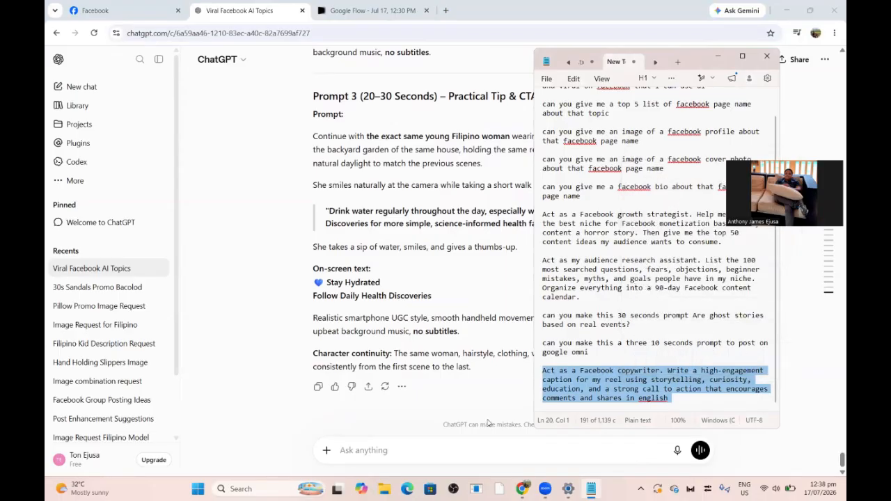
Step: Send ChatGPT the copied copywriter prompt for a high-engagement reel caption in English, and review the generated caption
left_click(396, 425)
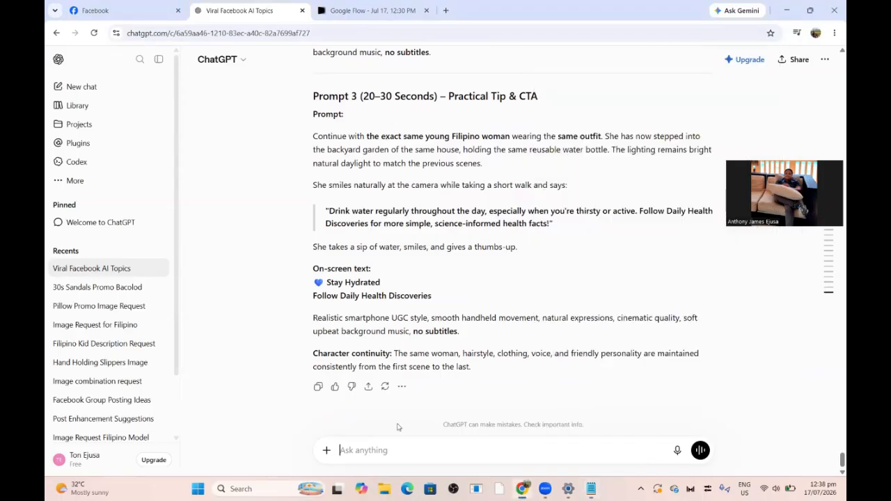
right_click(387, 446)
left_click(403, 327)
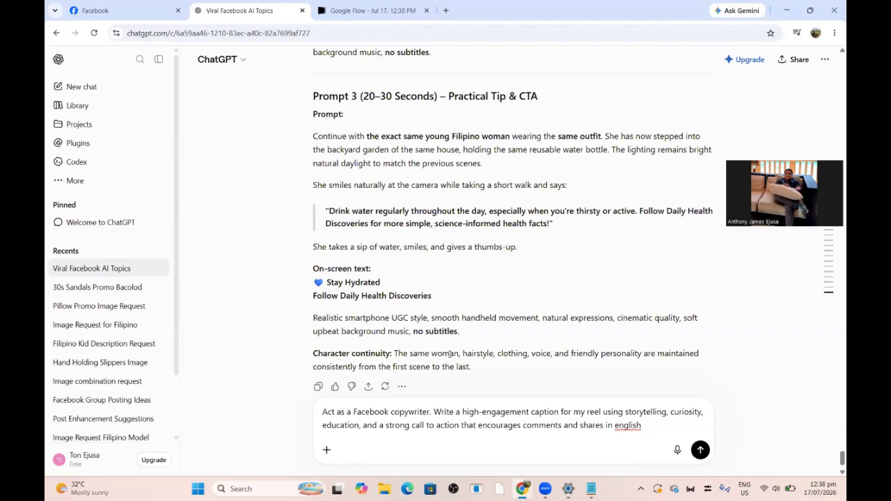
left_click(700, 450)
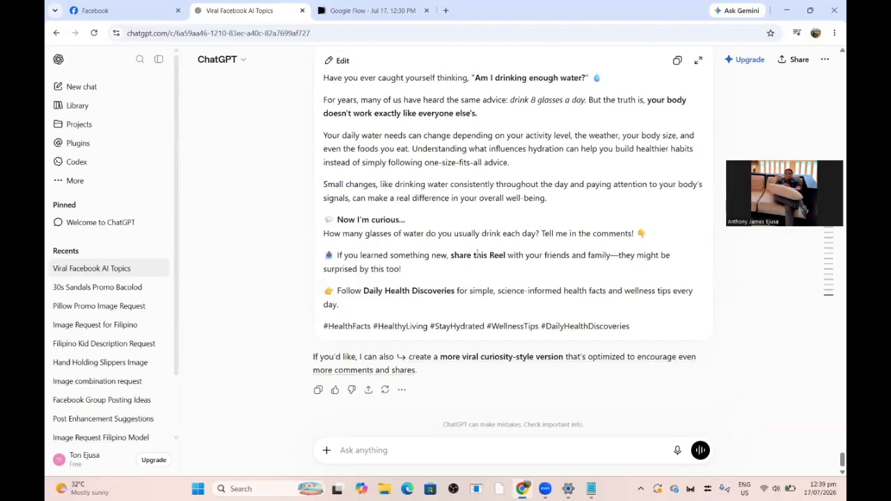
scroll(477, 255, "up", 2)
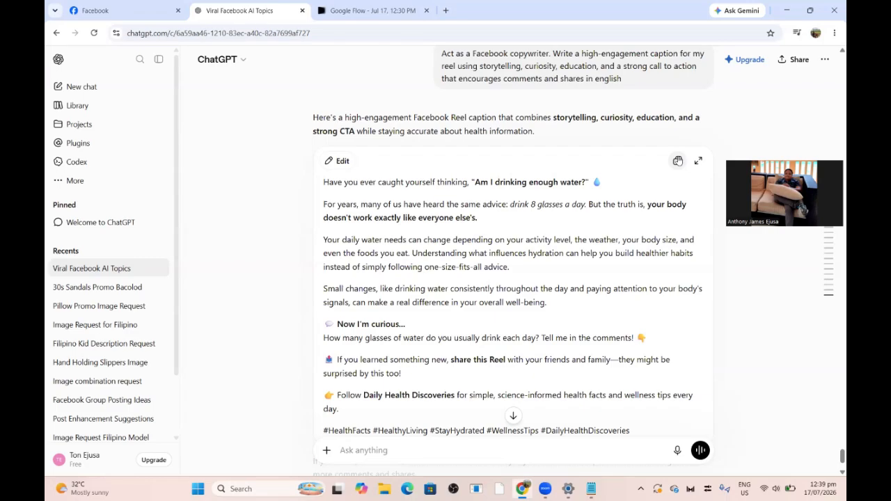
scroll(682, 204, "down", 2)
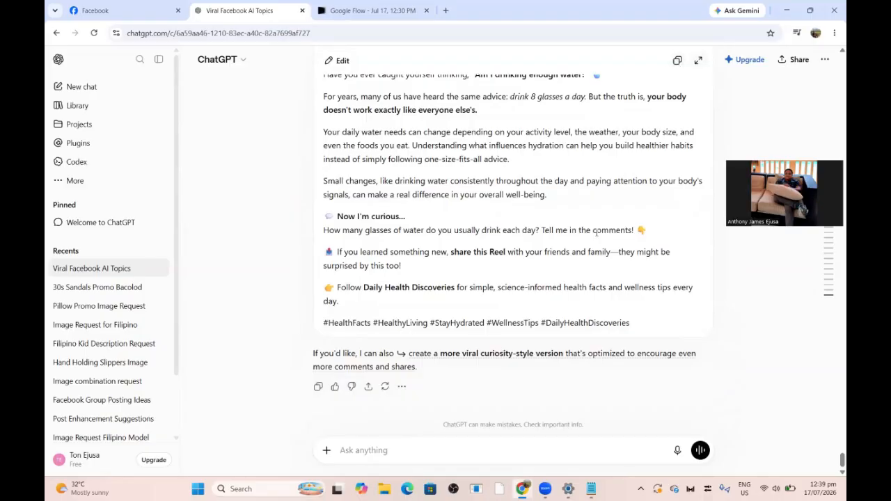
Step: Find the earlier request "can you make this 30 seconds prompt How much water do you really need?" in the chat and copy it
scroll(599, 235, "up", 10)
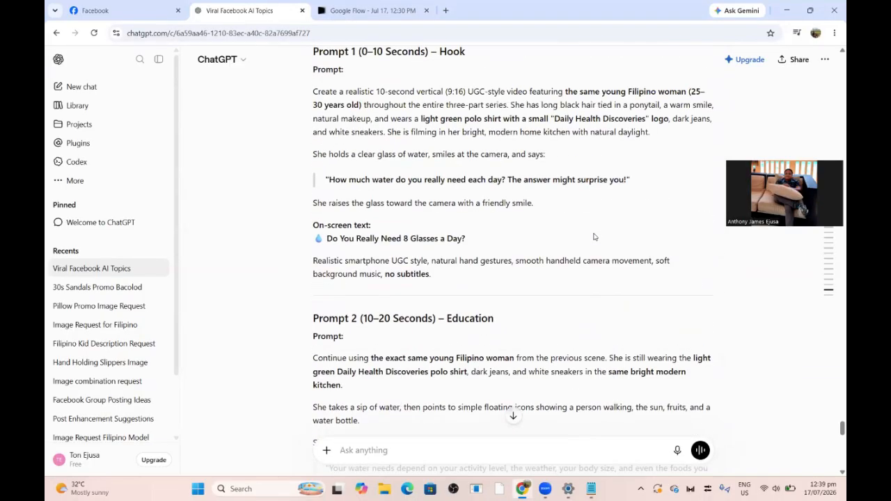
scroll(593, 237, "up", 6)
scroll(594, 237, "up", 15)
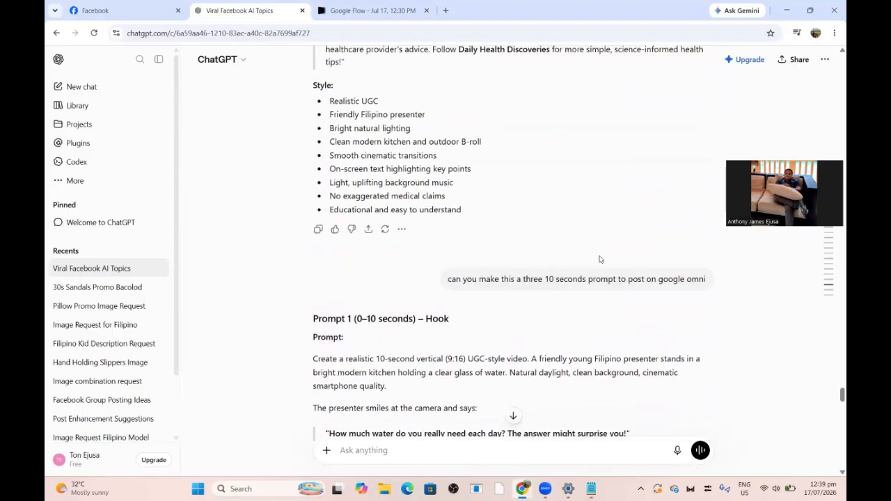
scroll(628, 296, "up", 10)
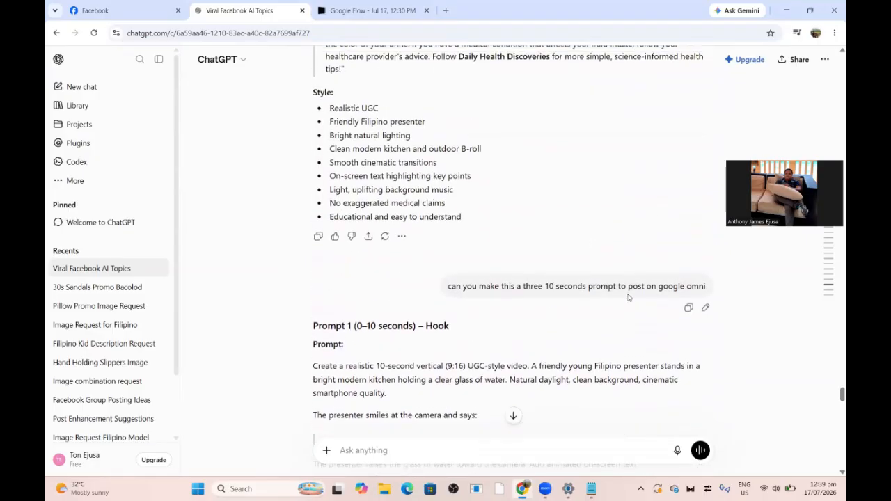
scroll(628, 299, "up", 1)
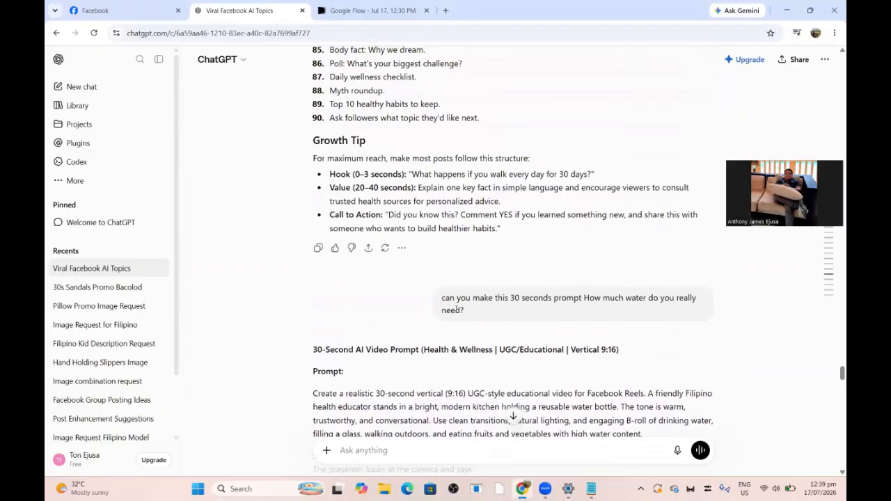
left_click_drag(441, 301, 476, 313)
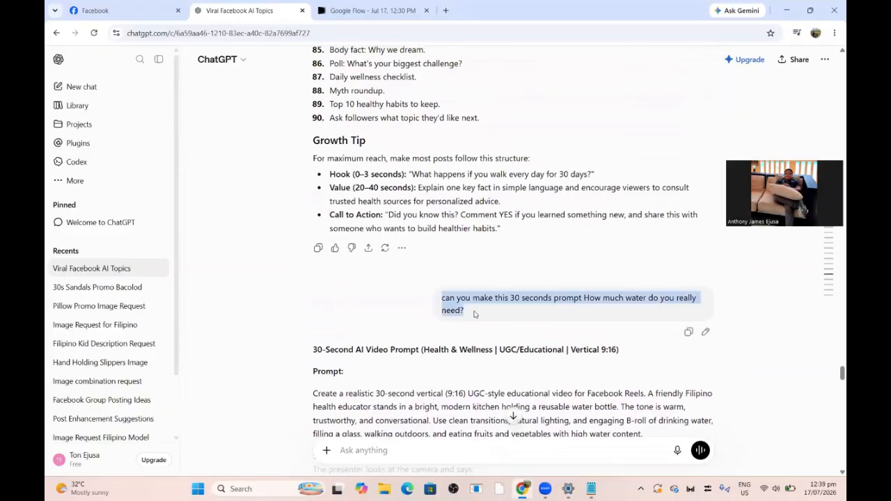
right_click(476, 314)
left_click(486, 310)
scroll(480, 299, "up", 2)
scroll(480, 300, "up", 6)
scroll(481, 303, "down", 7)
scroll(483, 304, "down", 2)
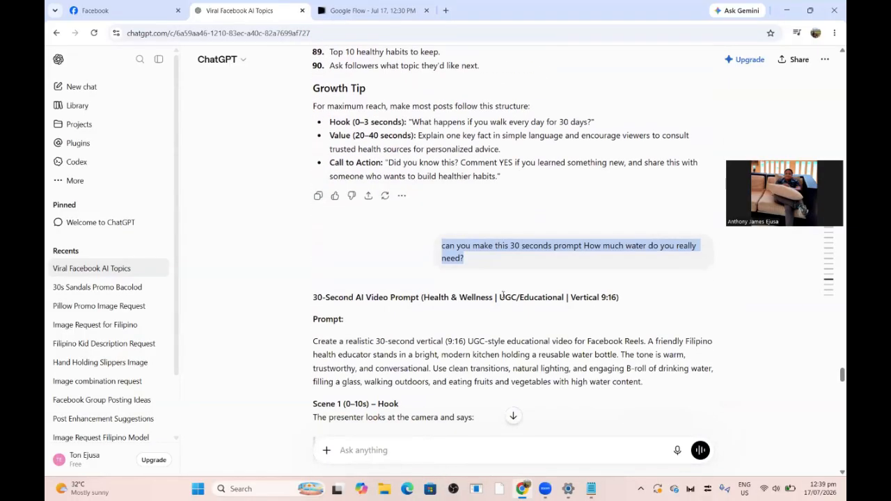
right_click(500, 252)
left_click(531, 261)
Step: Resend the copied 30-second water prompt request with "in animated 3d style" added, and review the resulting scenes
left_click(445, 427)
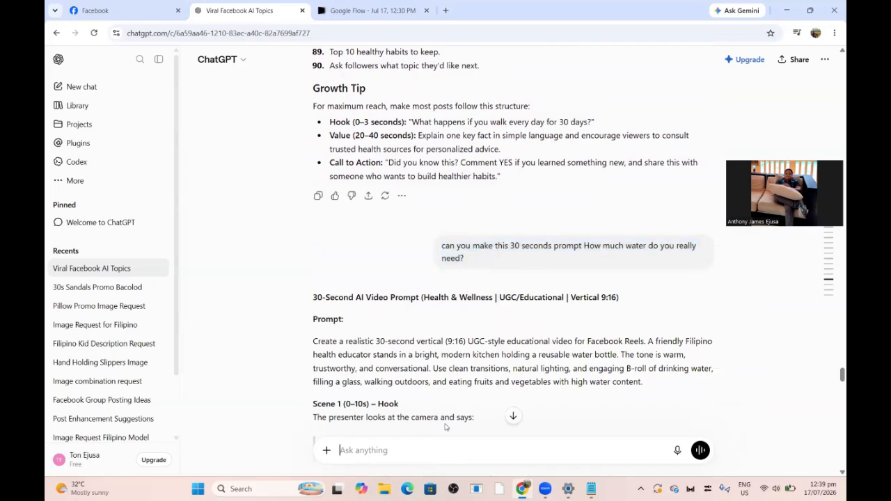
key("ctrl+v")
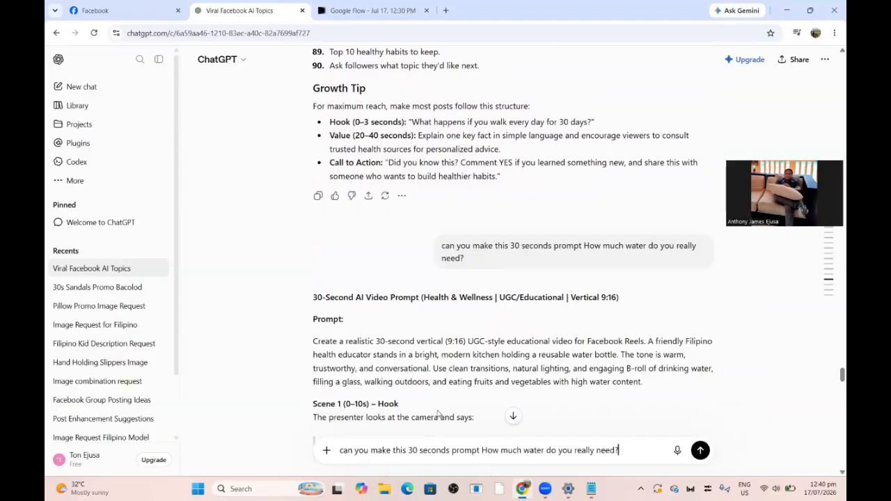
type("in animated 3d style")
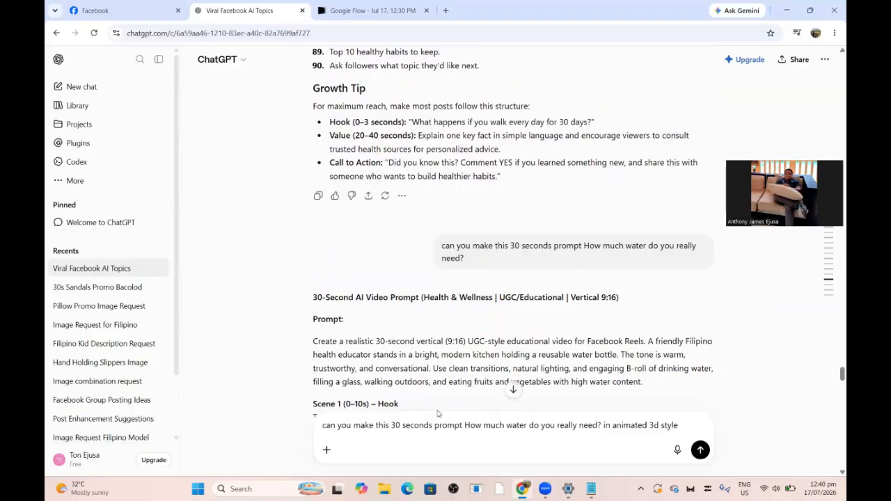
key("Return")
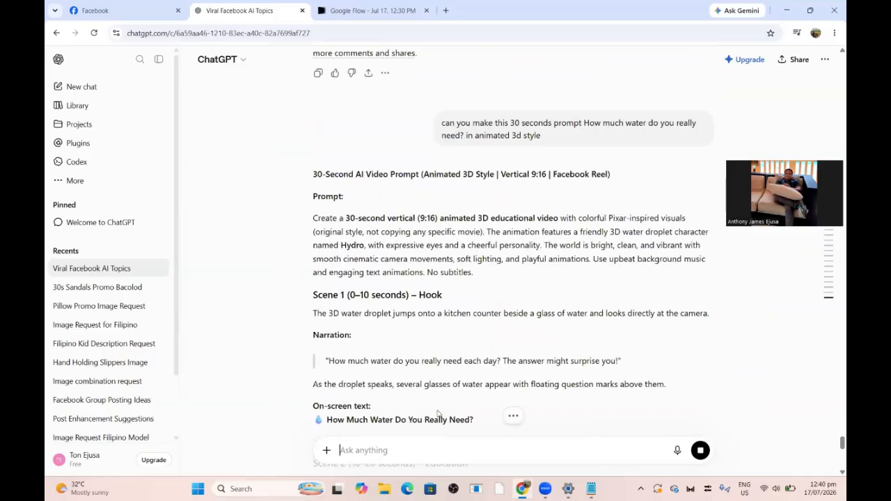
scroll(474, 266, "down", 3)
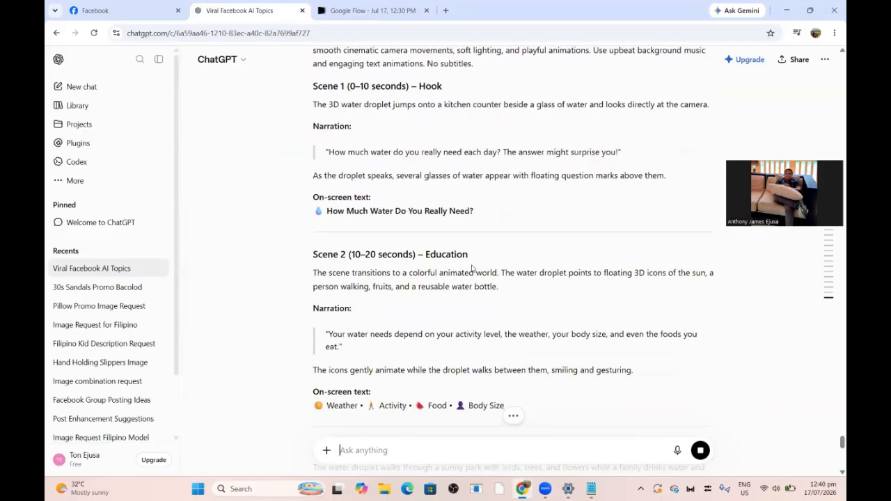
scroll(470, 256, "down", 6)
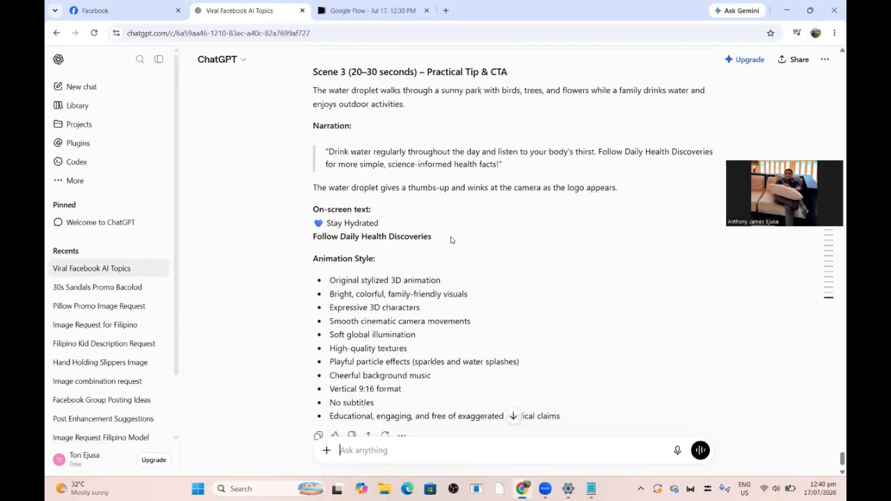
scroll(435, 229, "up", 1)
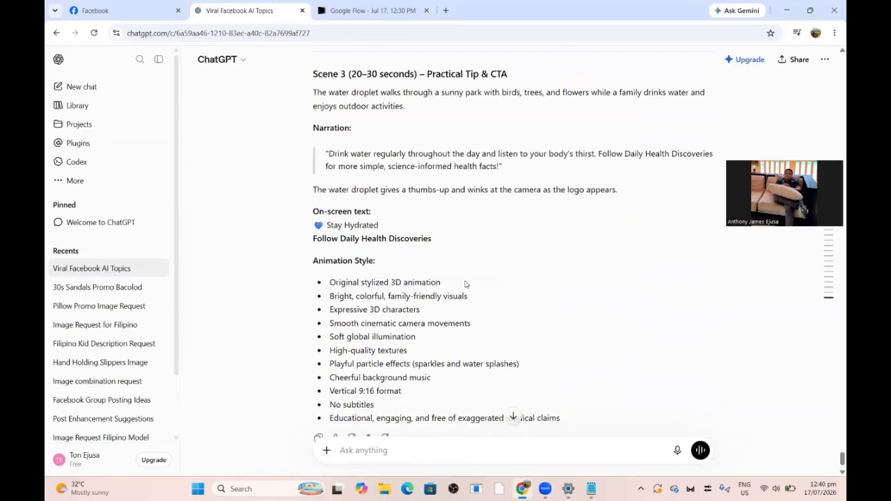
scroll(465, 284, "down", 1)
Step: Find the earlier request "can you make this a three 10 seconds prompt to post on google omni" in the chat and resend it
scroll(456, 282, "up", 15)
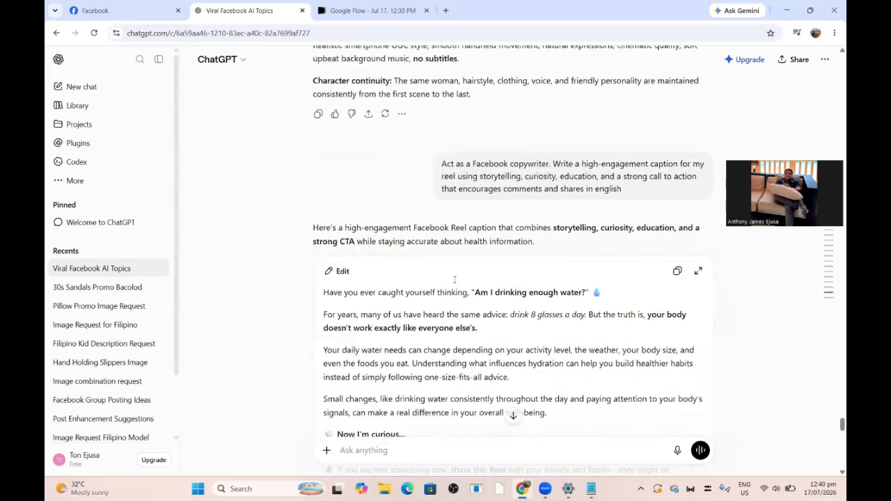
scroll(454, 280, "up", 15)
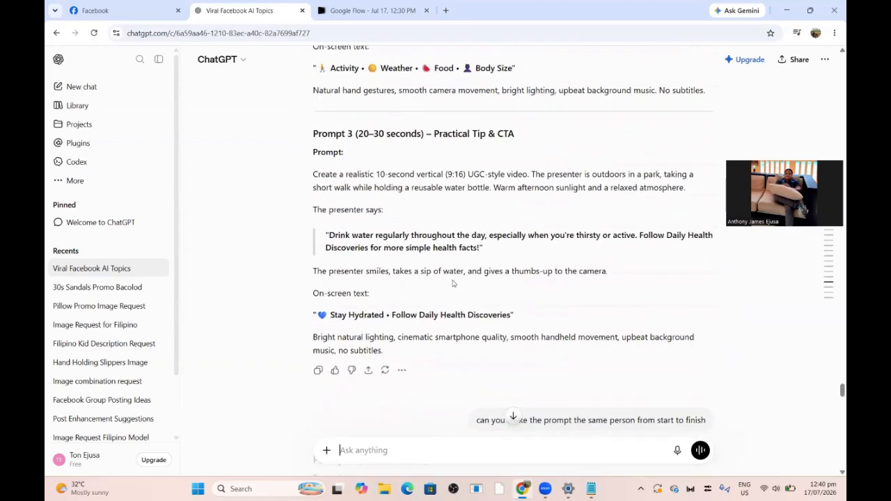
scroll(471, 291, "up", 10)
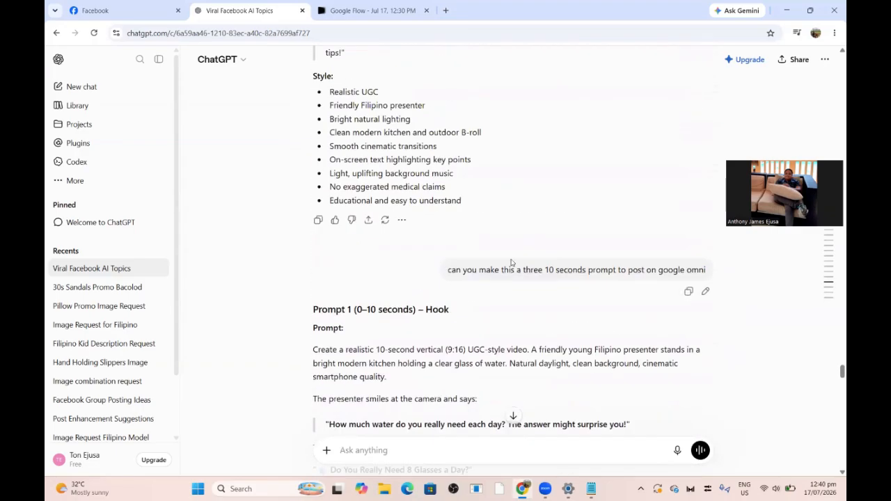
left_click(689, 291)
key("ctrl+v")
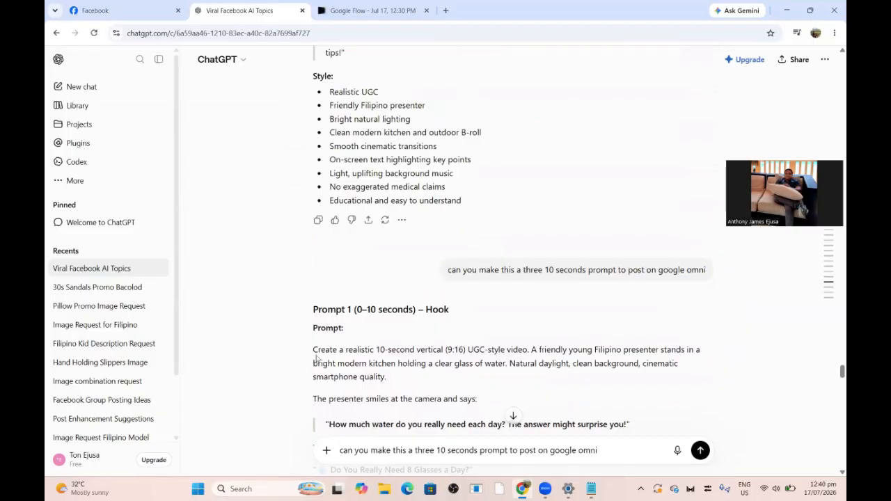
left_click(700, 449)
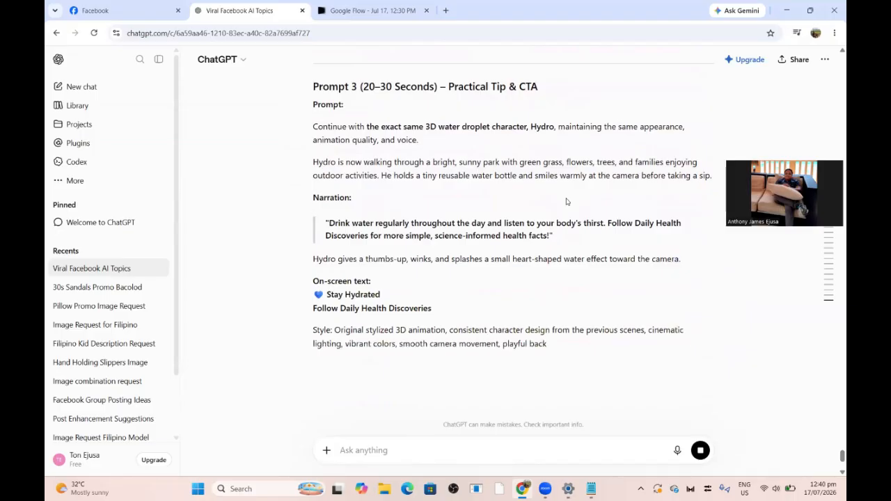
Step: Copy all three newly generated 10-second Hydro prompts, from the Hook through the Practical Tip & CTA style notes
scroll(565, 201, "up", 8)
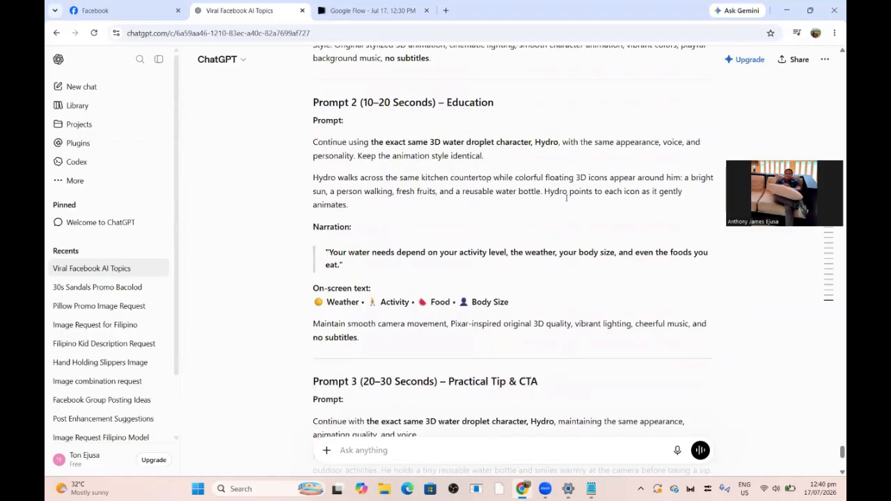
scroll(397, 192, "up", 3)
left_click_drag(312, 184, 325, 204)
left_click_drag(412, 273, 668, 366)
right_click(437, 257)
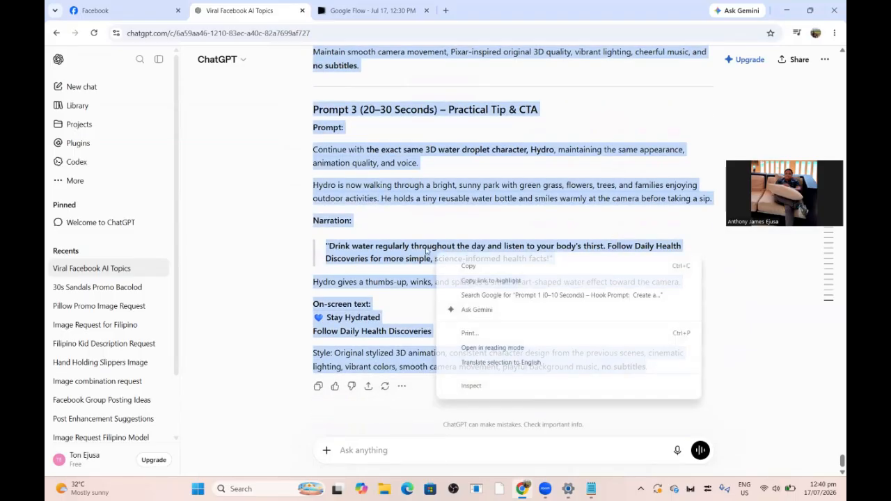
left_click(470, 266)
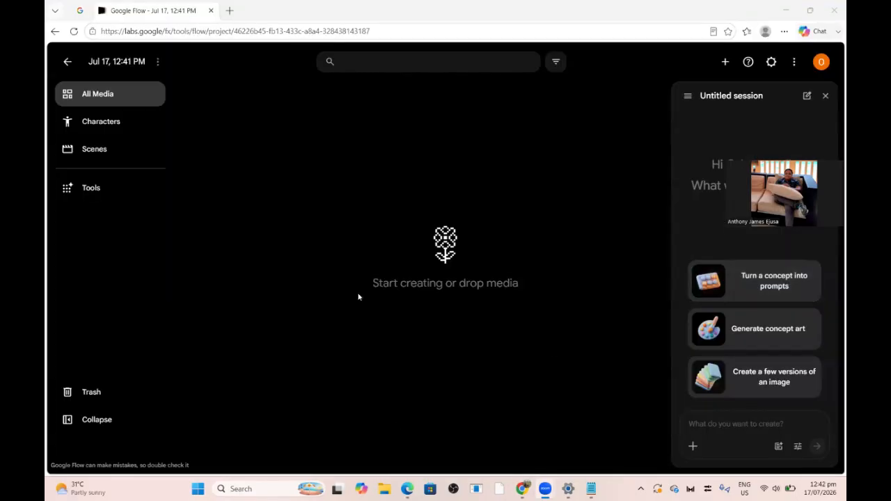
Step: Switch to the empty Google Flow project, paste the three copied Hydro prompts as the creation request, and submit it
right_click(701, 423)
left_click(713, 263)
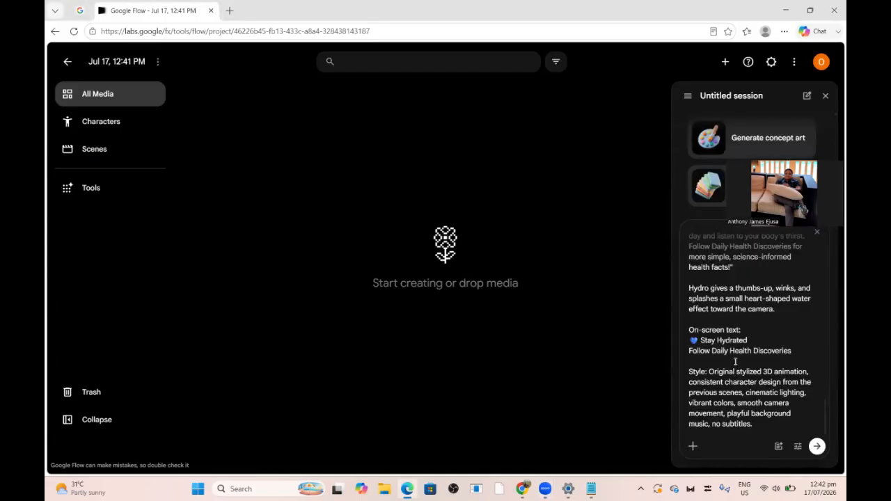
scroll(735, 369, "up", 15)
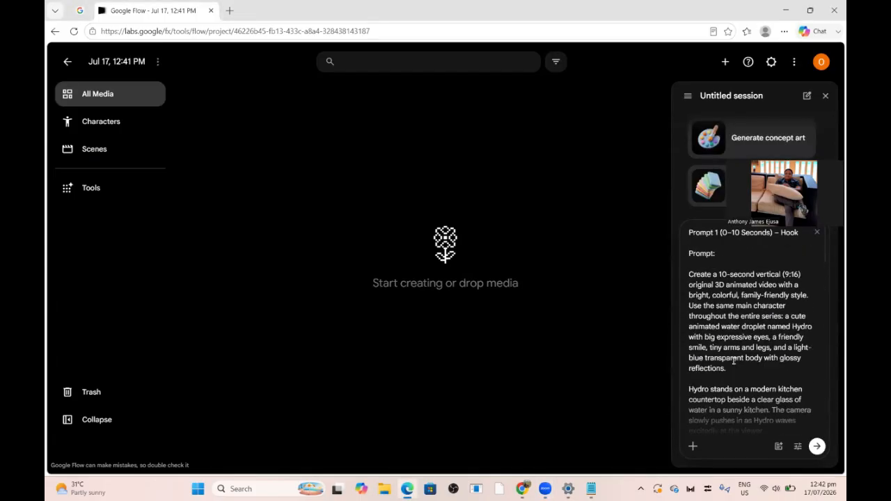
left_click(817, 446)
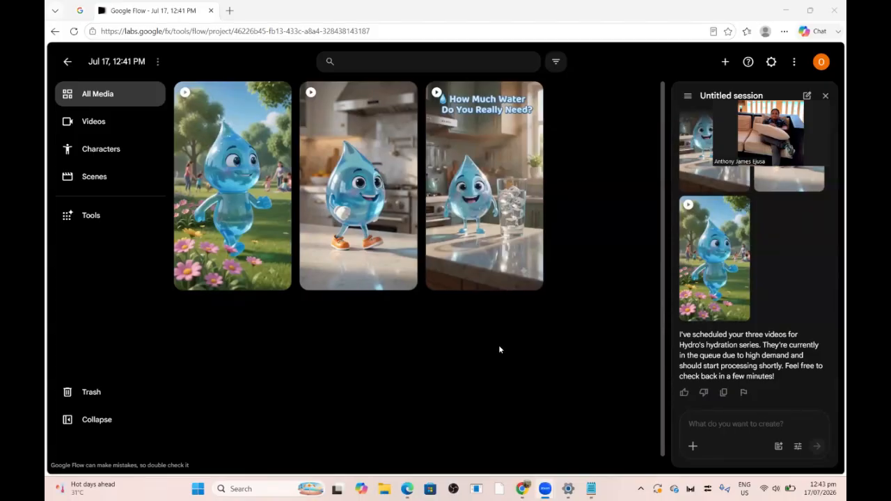
Step: Play the three generated Hydro videos one after another, from the kitchen hook through the floating icons to the park walk
left_click(474, 228)
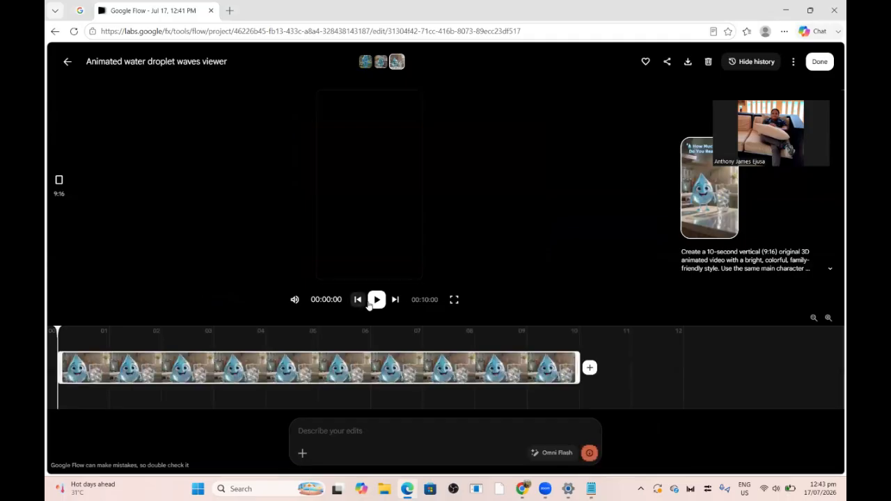
left_click(376, 299)
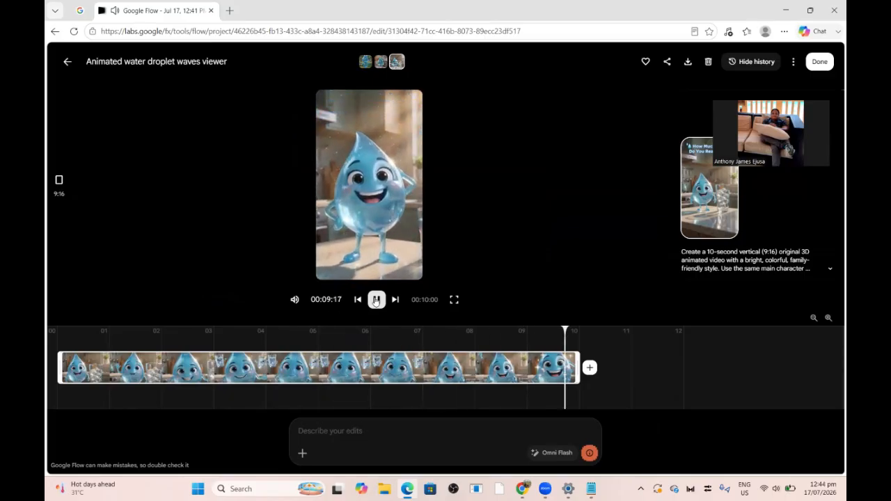
left_click(66, 64)
left_click(381, 188)
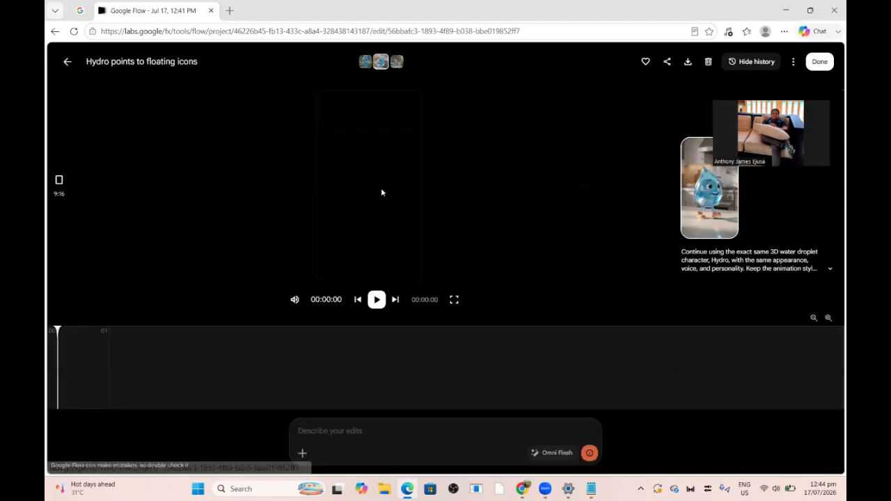
left_click(376, 300)
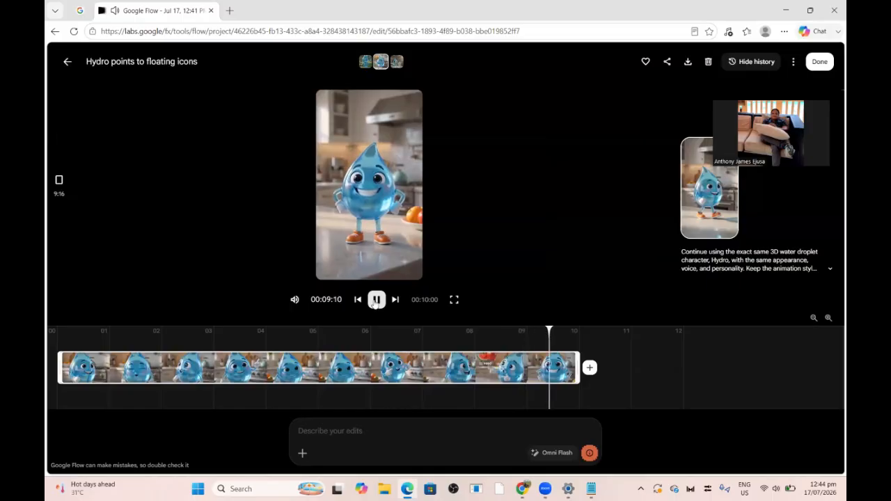
left_click(67, 62)
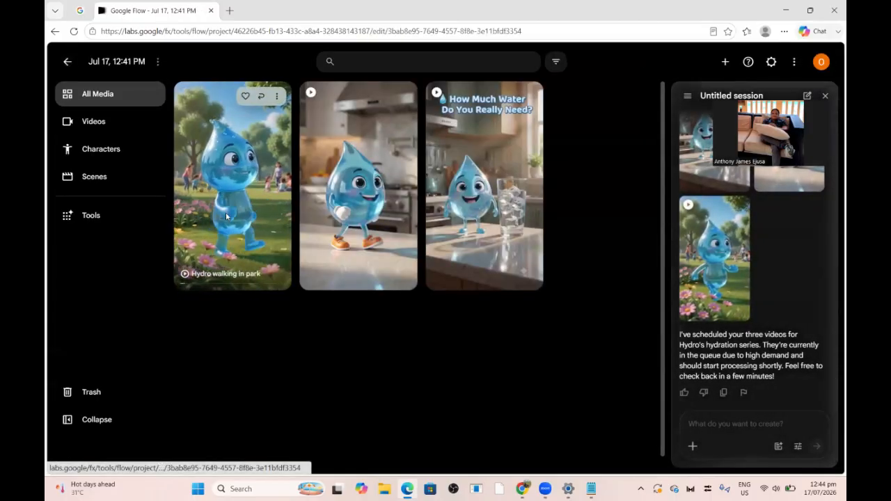
left_click(278, 185)
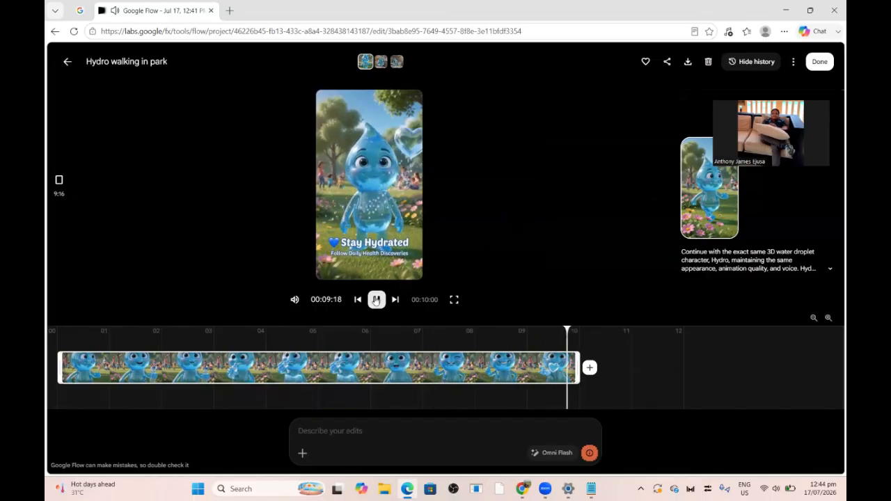
left_click(66, 63)
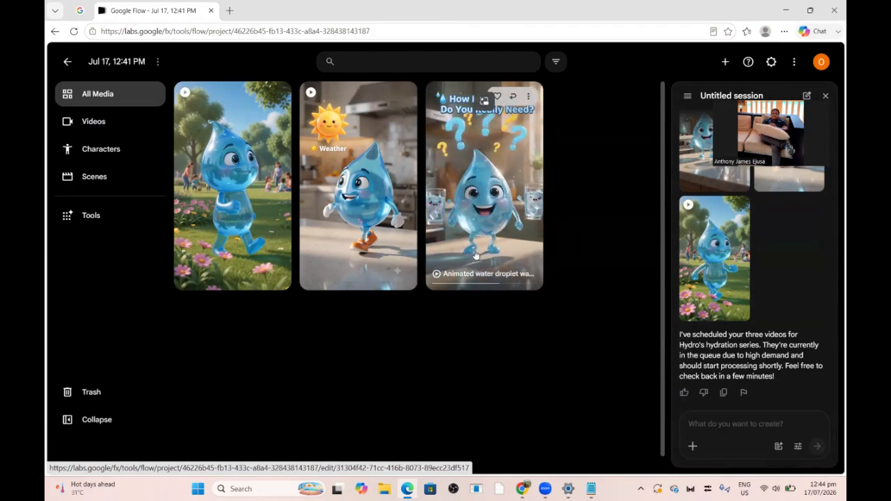
Step: Reopen the "How Much Water Do You Really Need?" clip and look through the project videos that can be appended to its scene
left_click(483, 230)
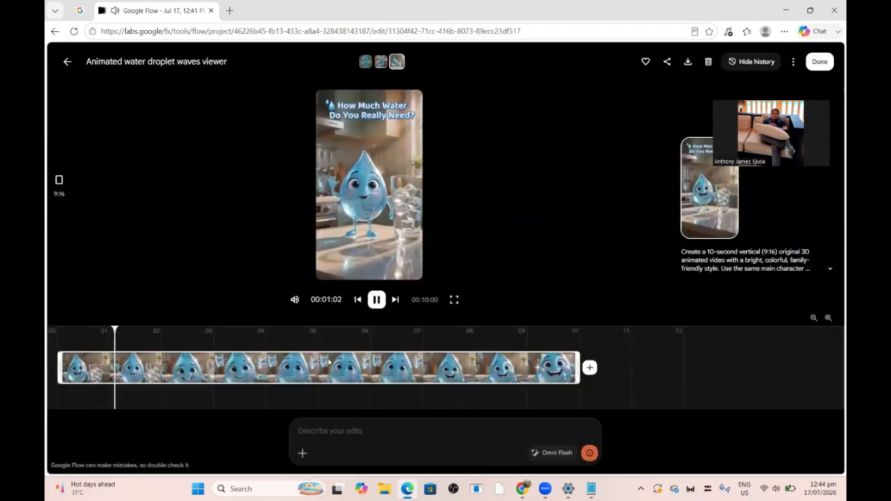
key("space")
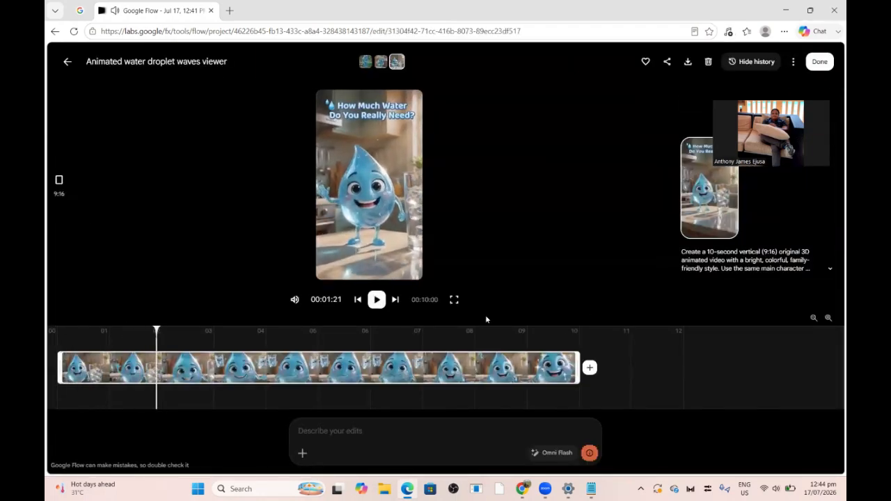
left_click(590, 368)
left_click(606, 325)
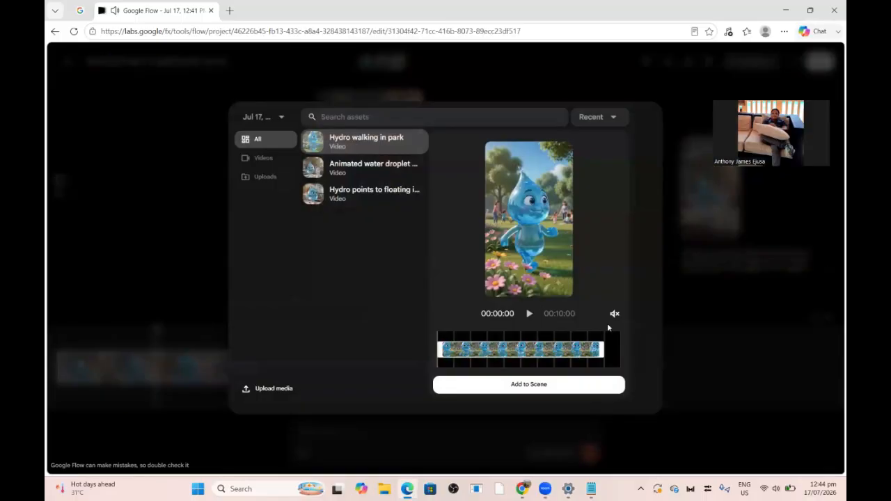
left_click(369, 178)
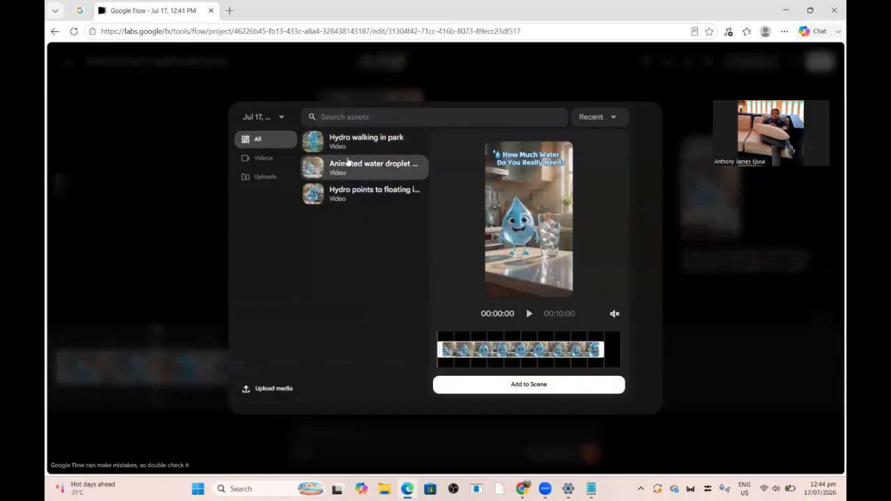
left_click(632, 61)
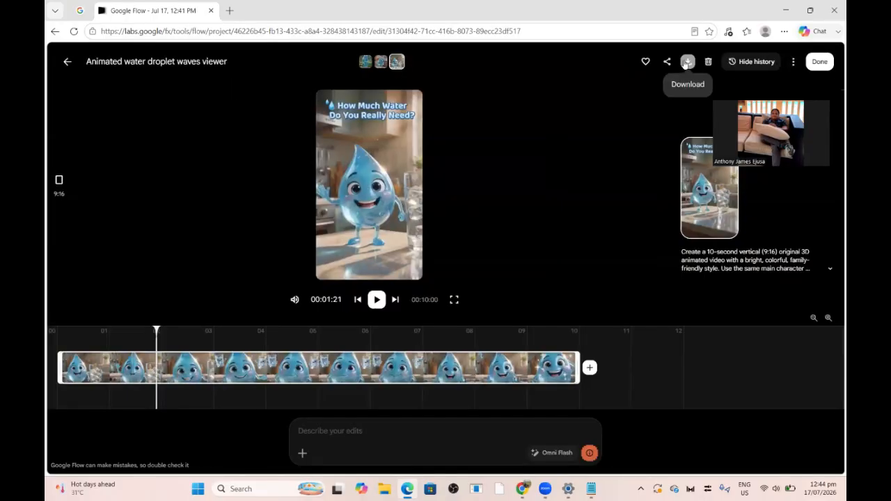
Step: Switch back to the ChatGPT conversation and look back over the animated 3D water droplet scenes
left_click(785, 10)
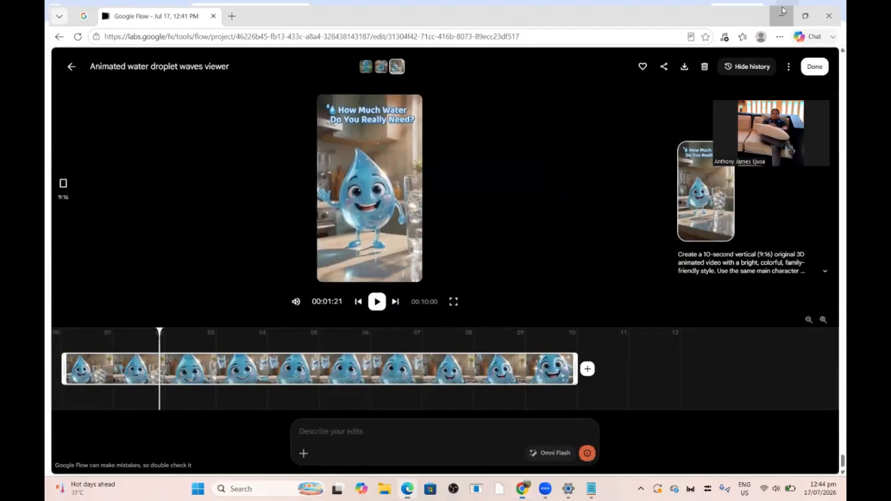
left_click(282, 253)
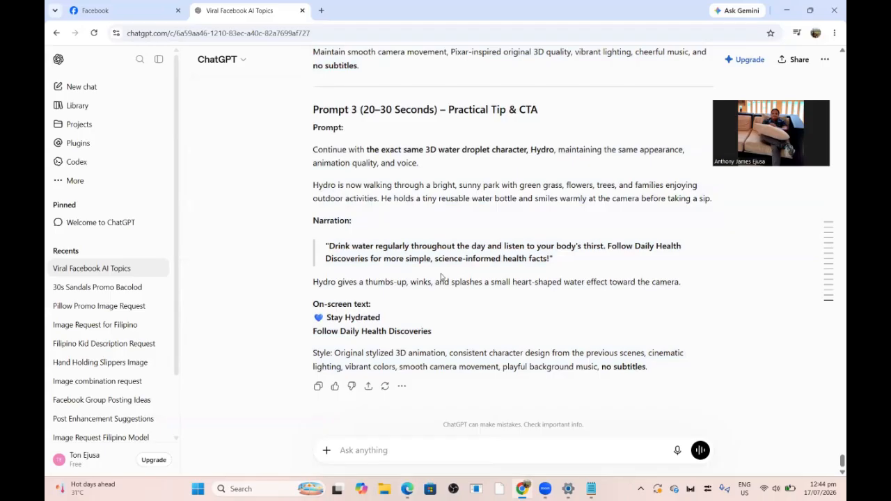
scroll(439, 274, "up", 15)
scroll(437, 282, "up", 2)
scroll(437, 282, "down", 10)
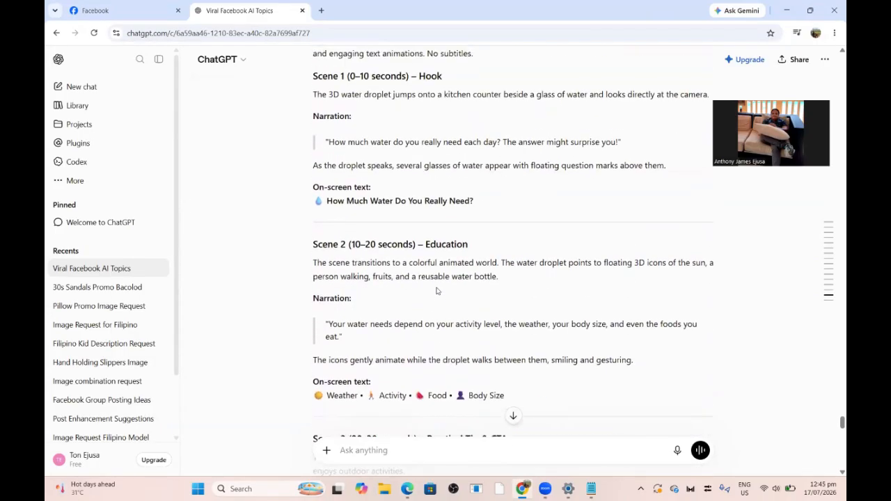